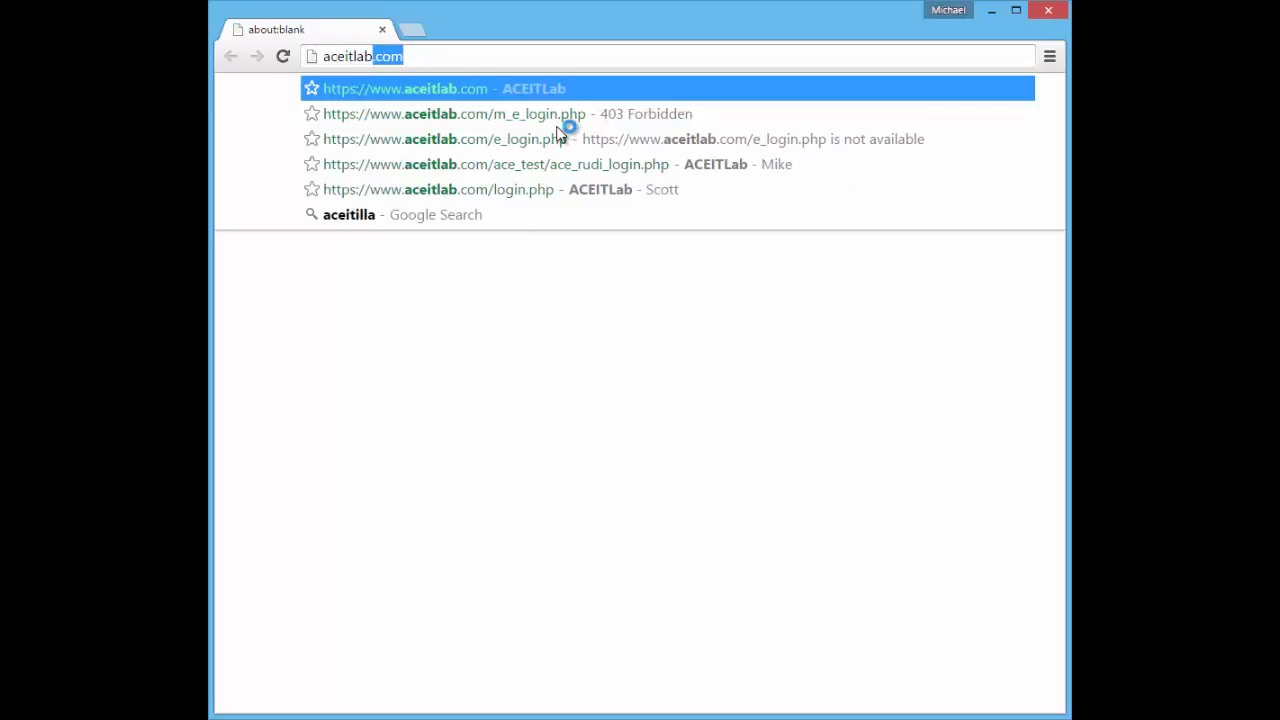
Go to aceitlab.com and log in with the saved faculty username and the account password
key("Return")
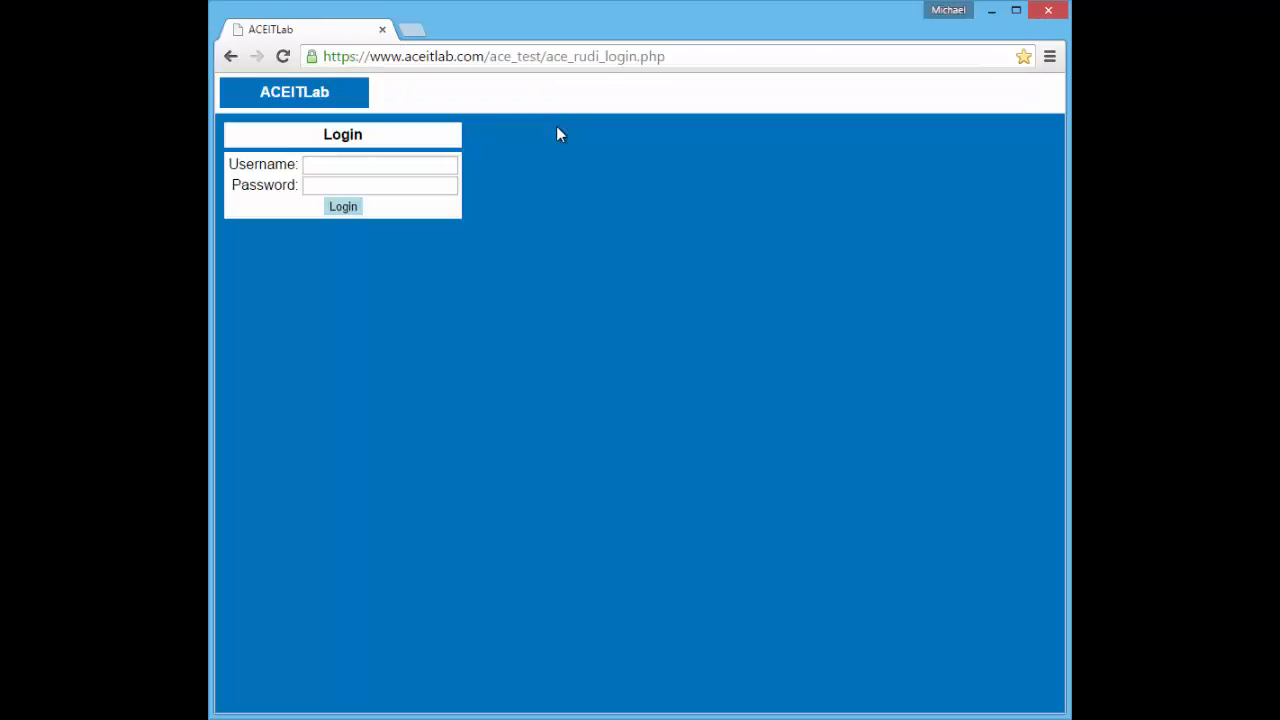
left_click(449, 164)
type("demoF")
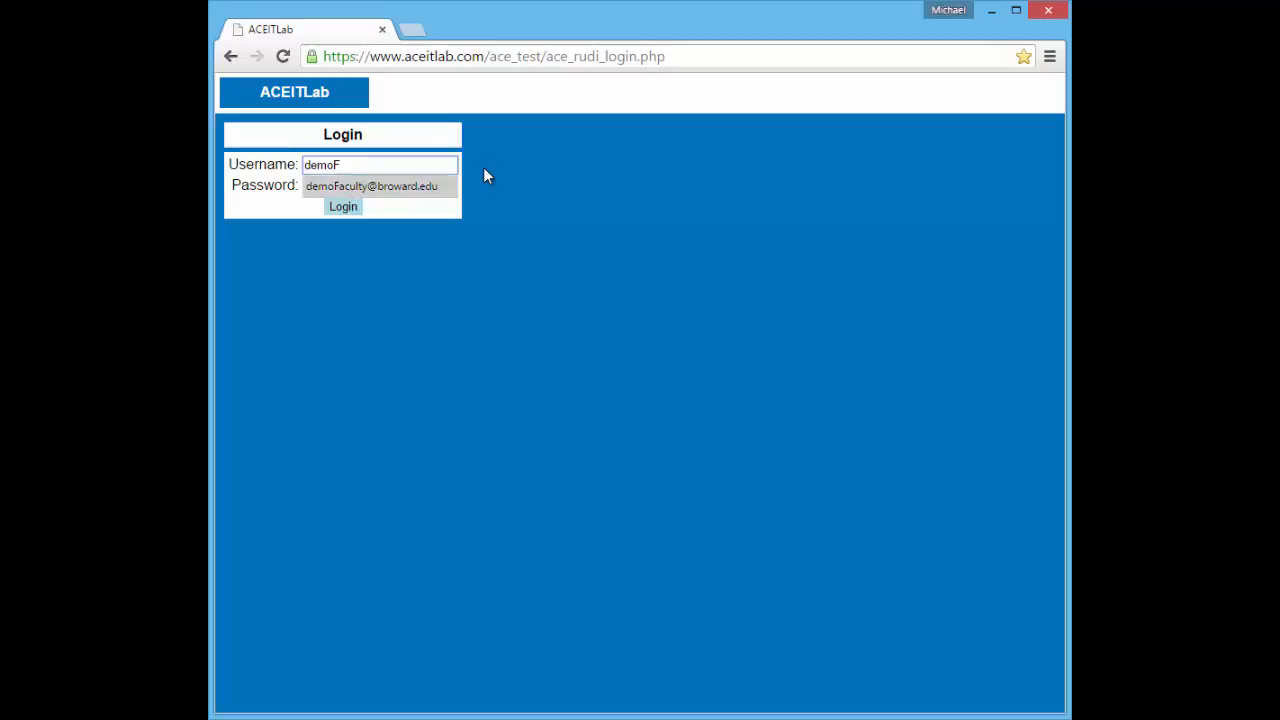
key("Down")
key("Tab")
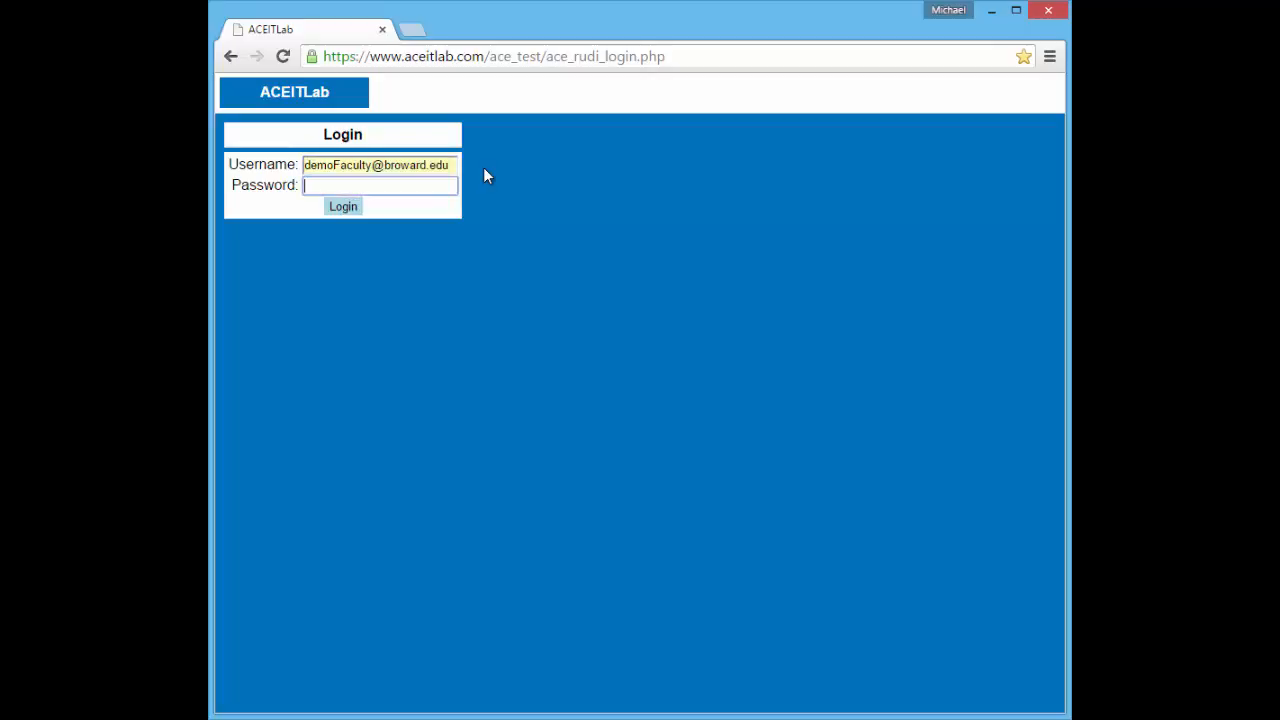
type("••••••••")
key("Return")
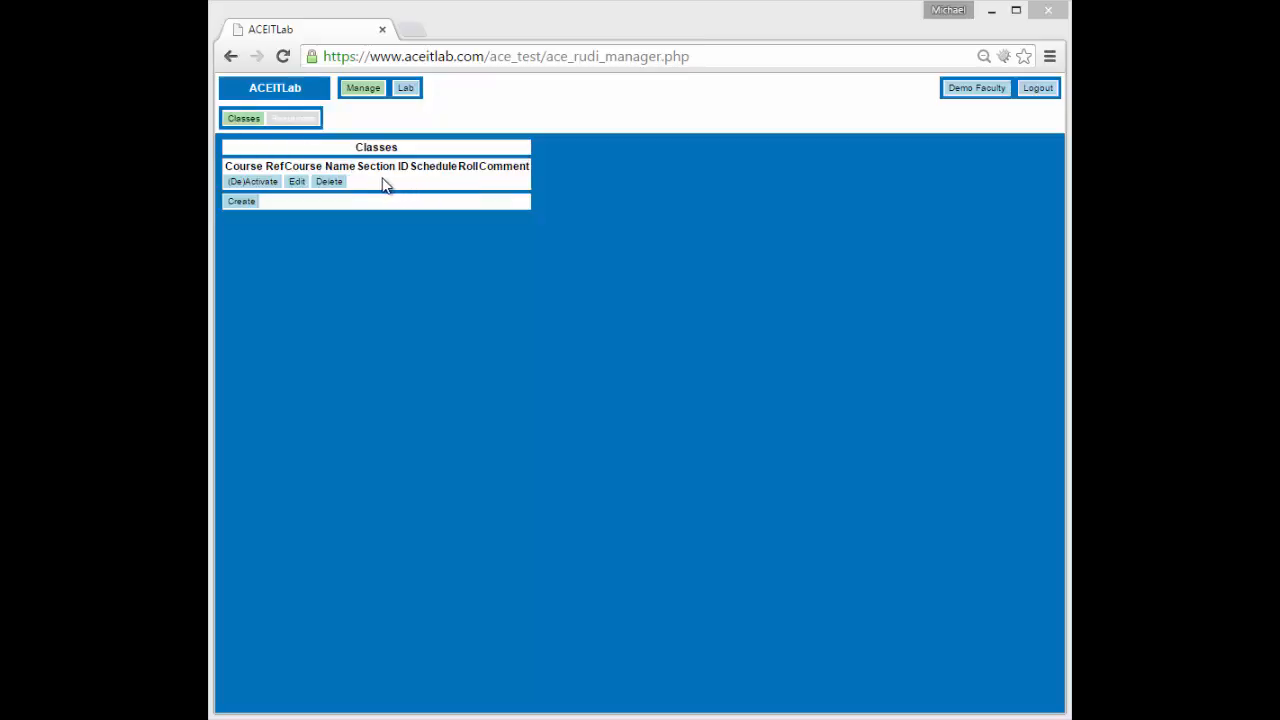
Create class CTS2396C Implementing Desktop App Environments, section 543210, schedule MW 0800
left_click(240, 200)
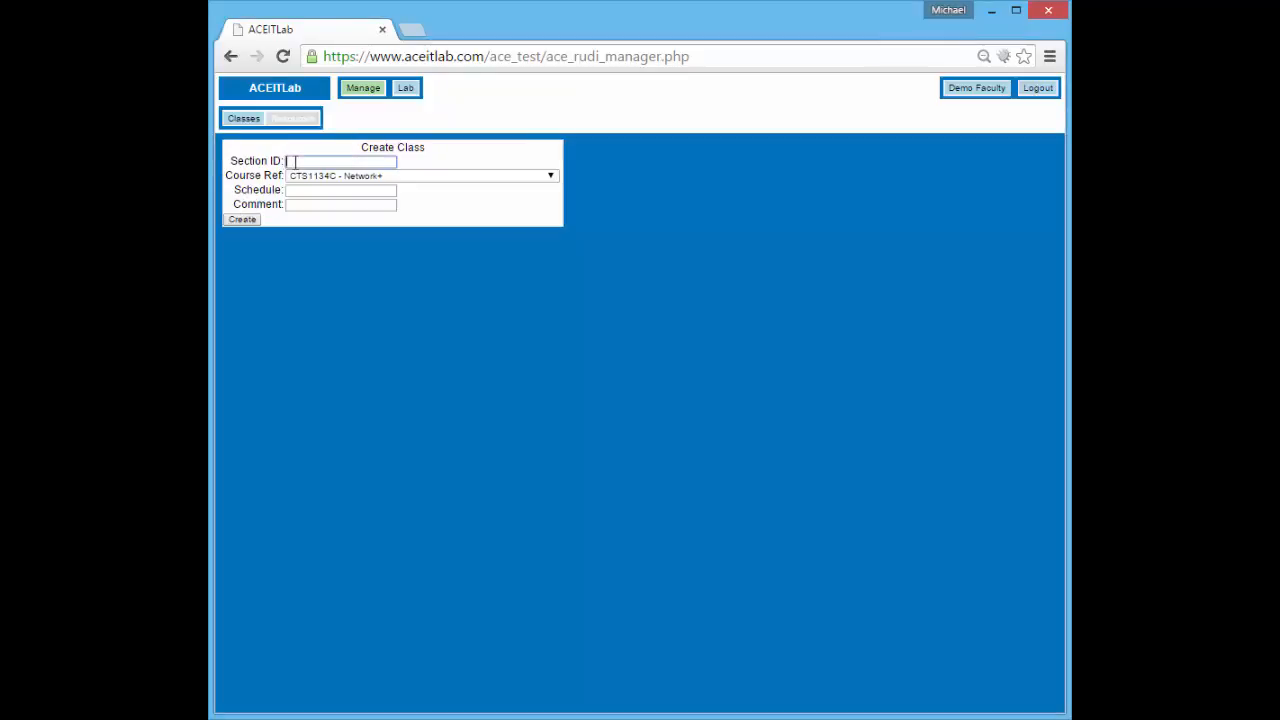
type("54321")
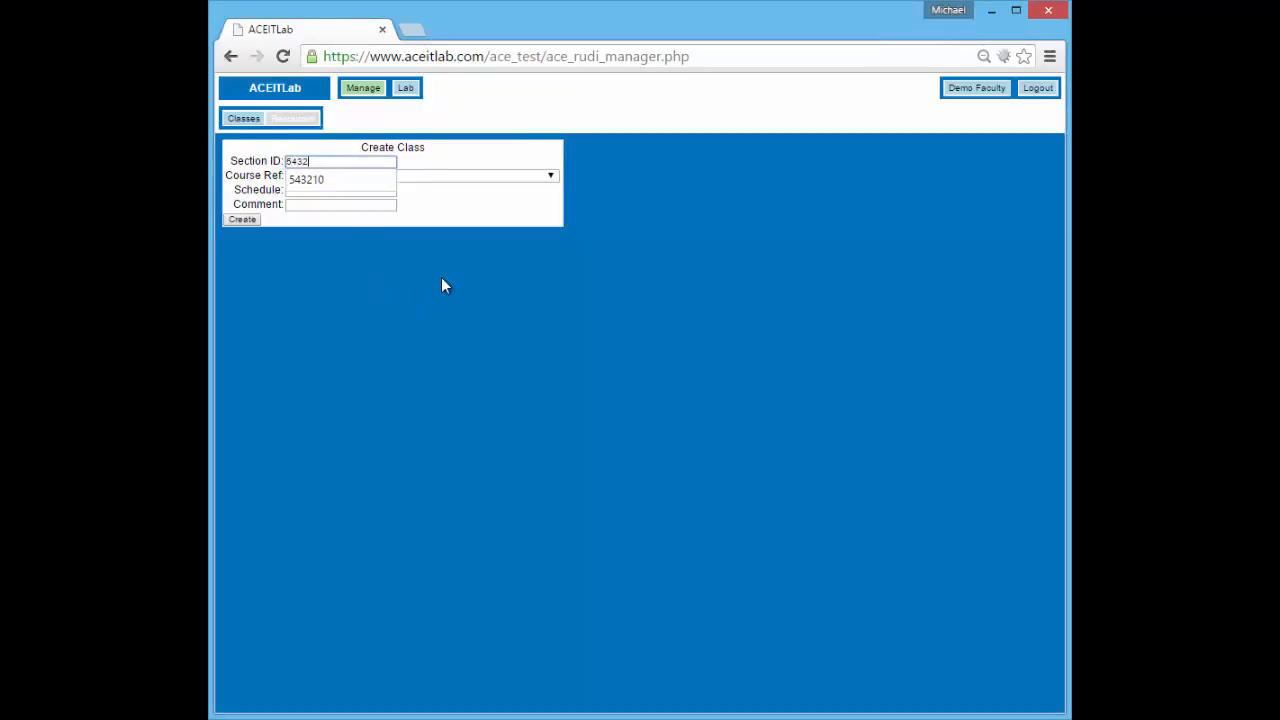
type("0")
key("Tab")
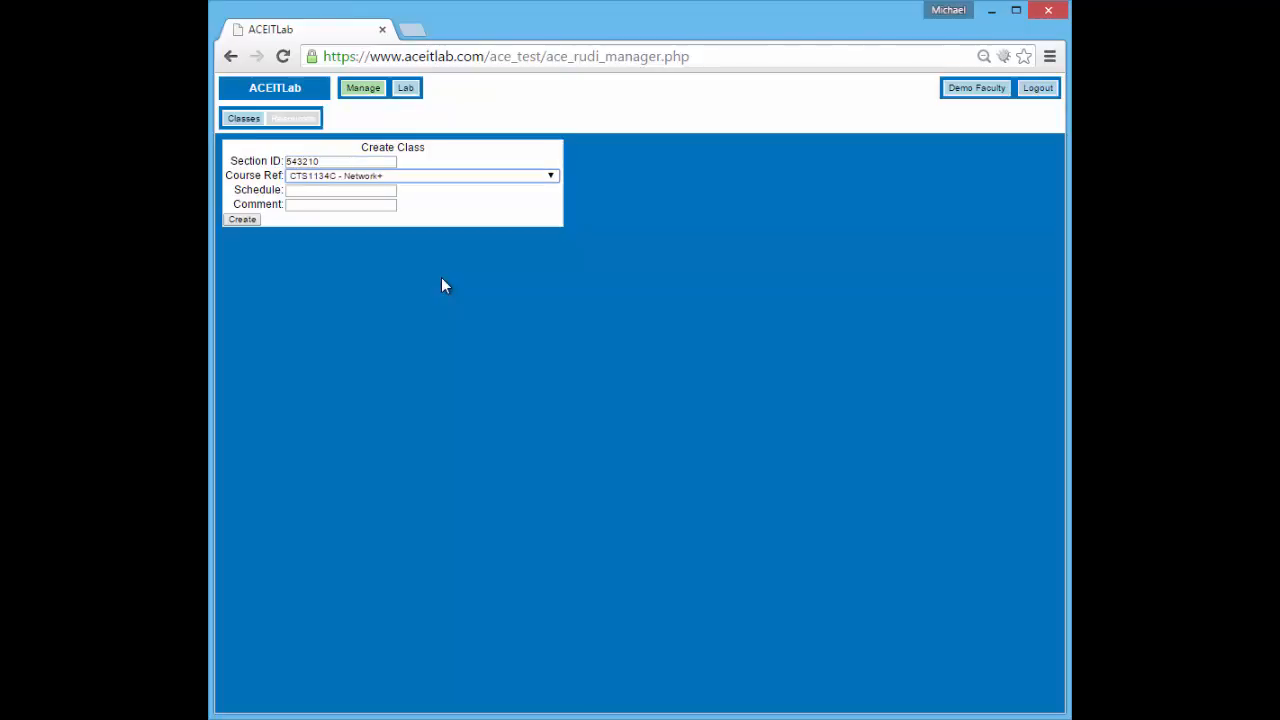
left_click(399, 177)
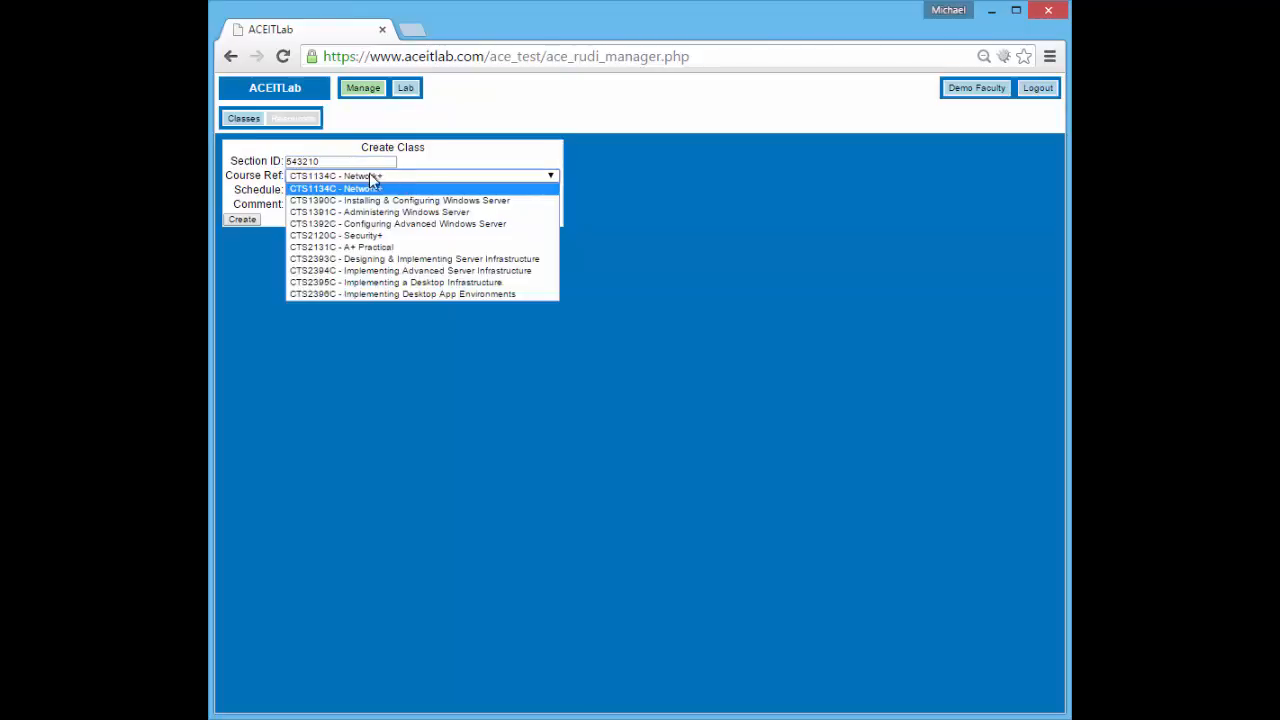
left_click(404, 296)
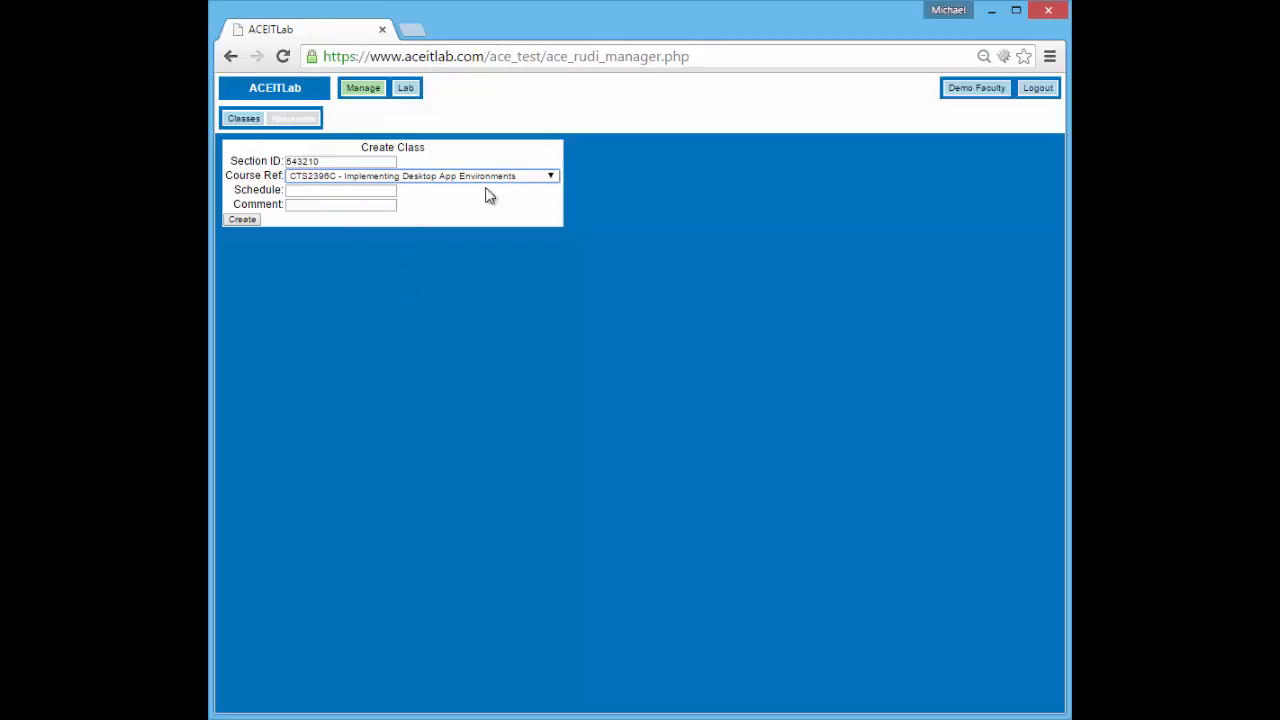
left_click(324, 189)
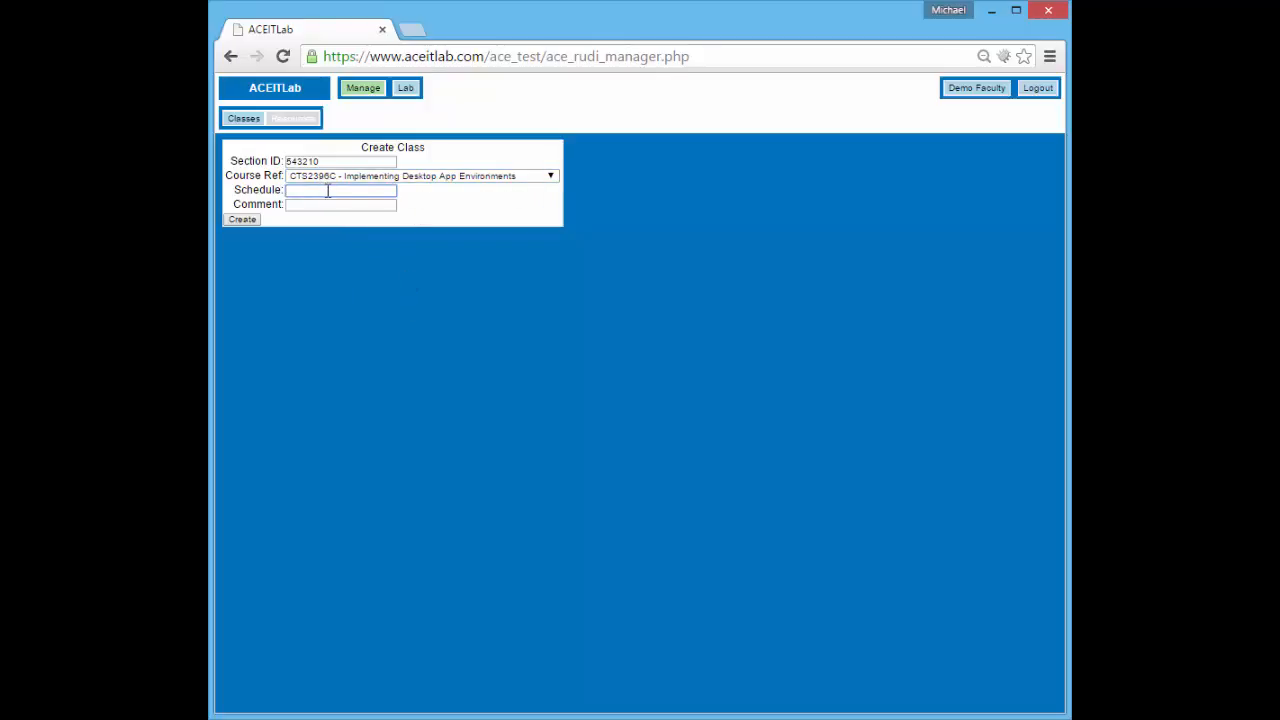
type("MW")
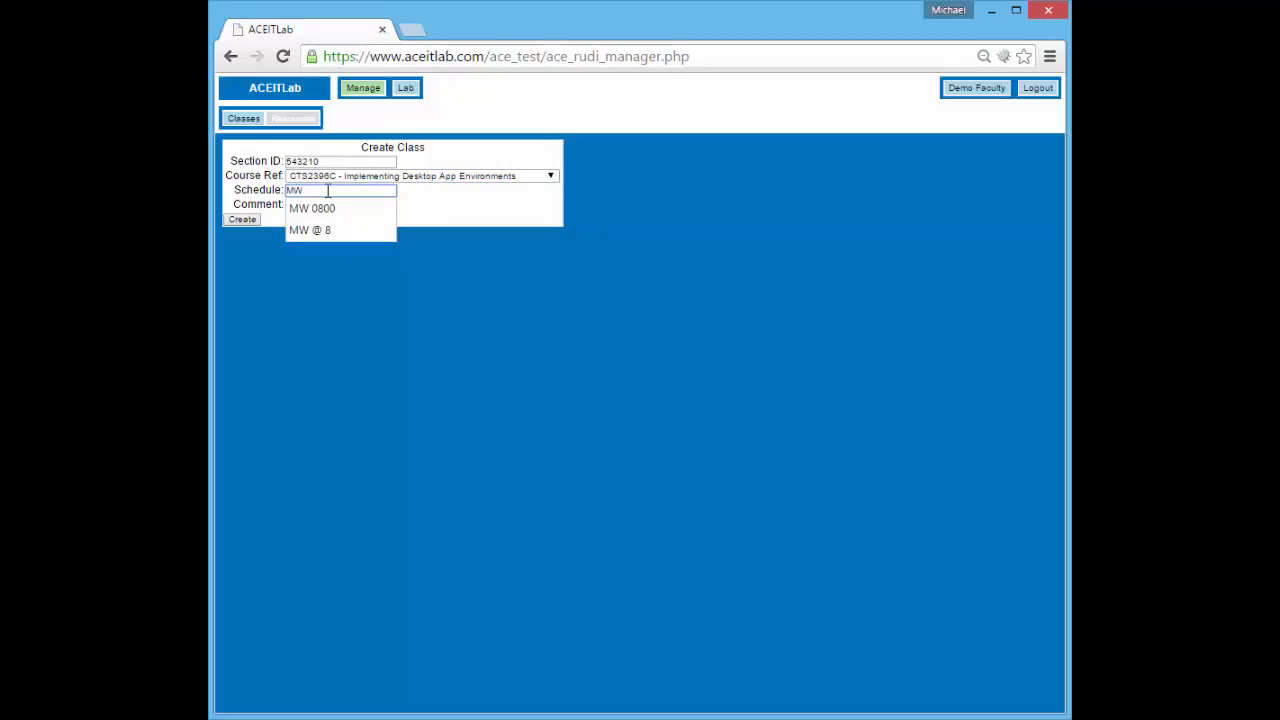
type(" 0800")
key("Tab")
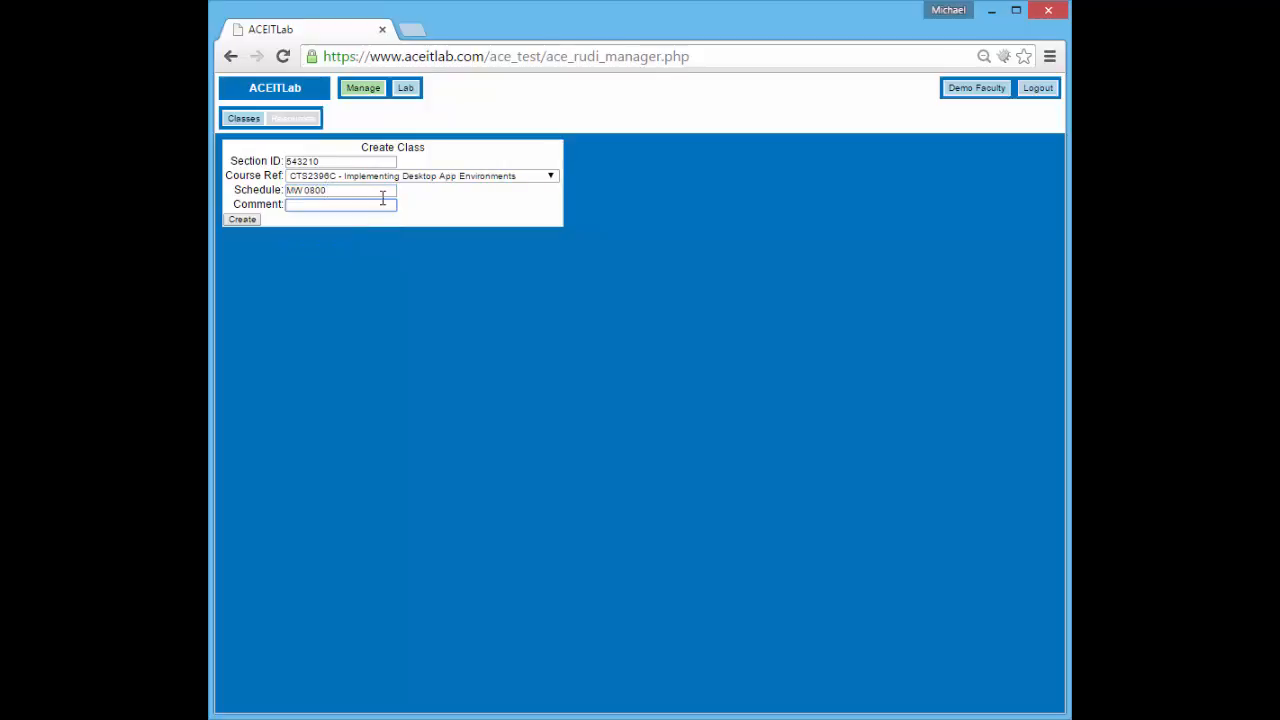
left_click(255, 220)
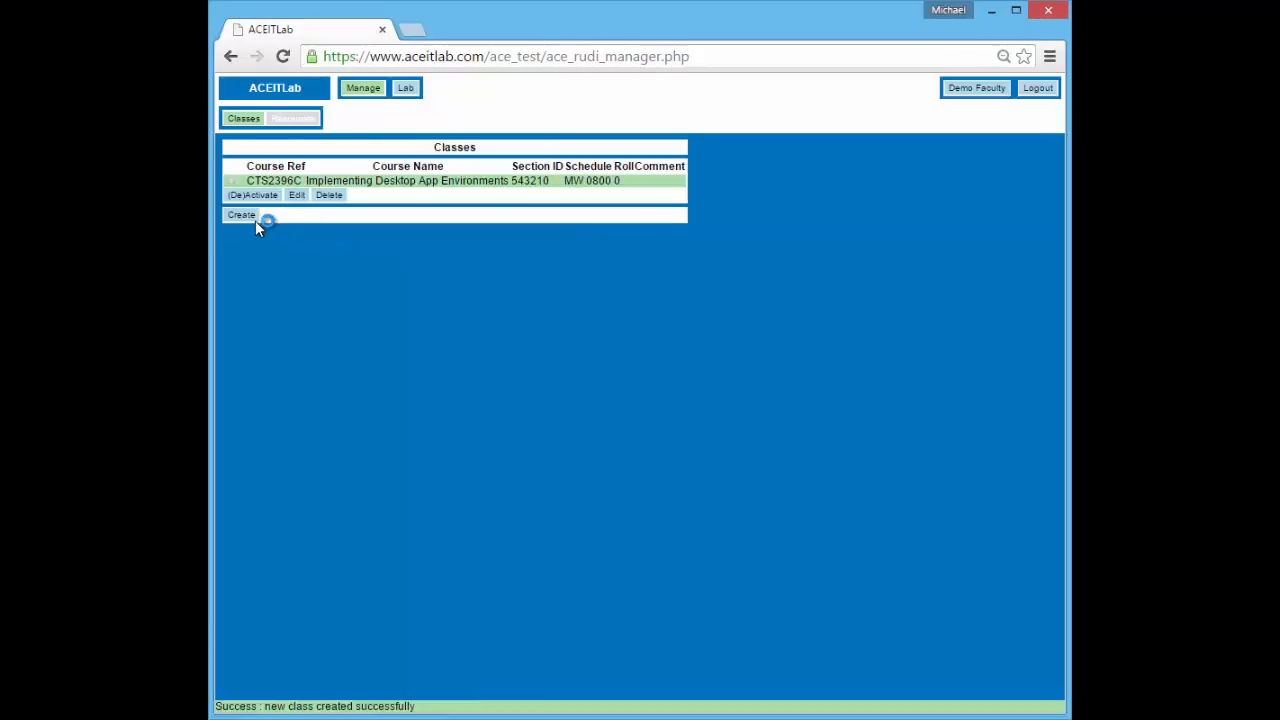
Point out the new class's roll of 0 and open CTS2396C section 543210 for editing
double_click(617, 181)
left_click(297, 195)
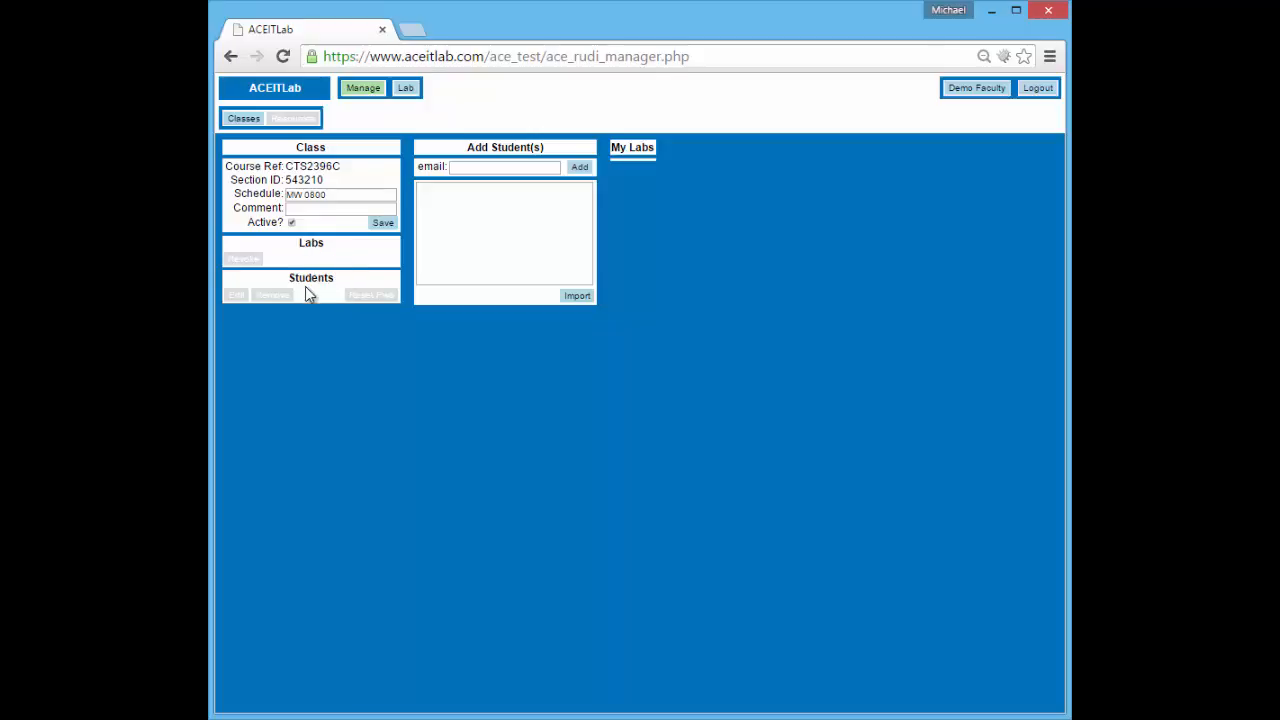
Add one student to the class using the saved student e-mail address
left_click(494, 167)
type("demo")
key("Down")
key("Return")
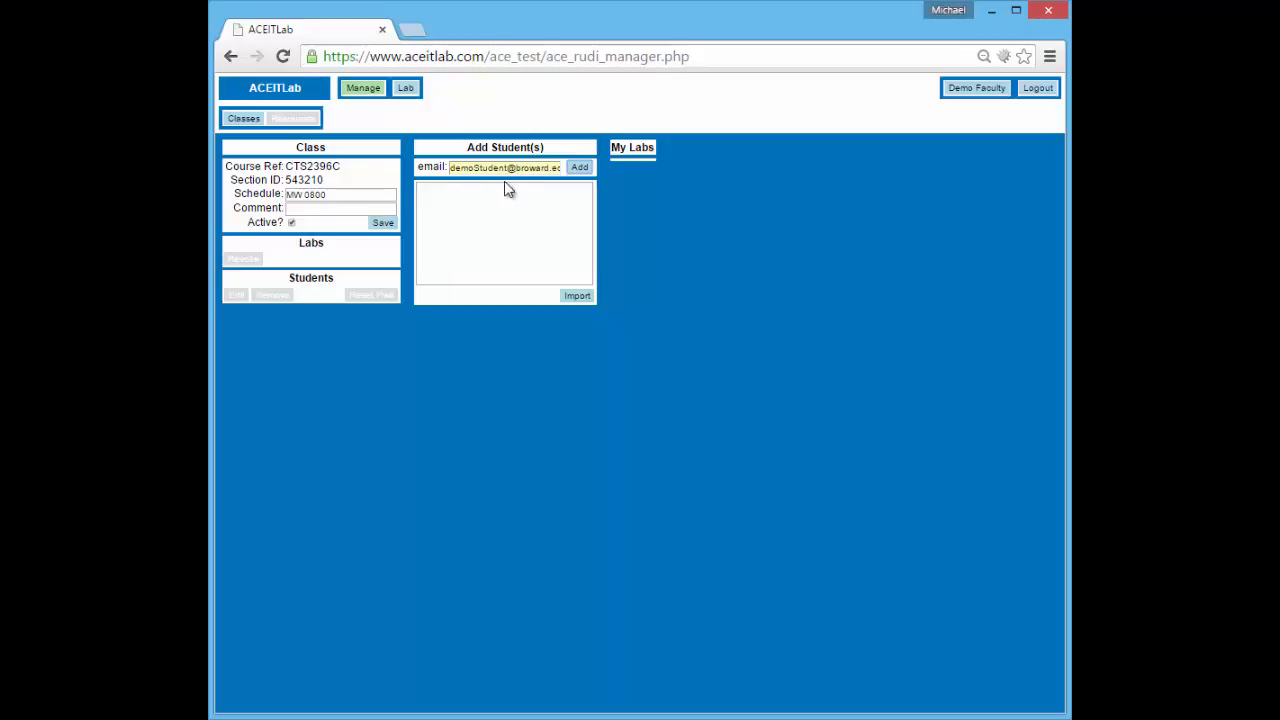
left_click(578, 168)
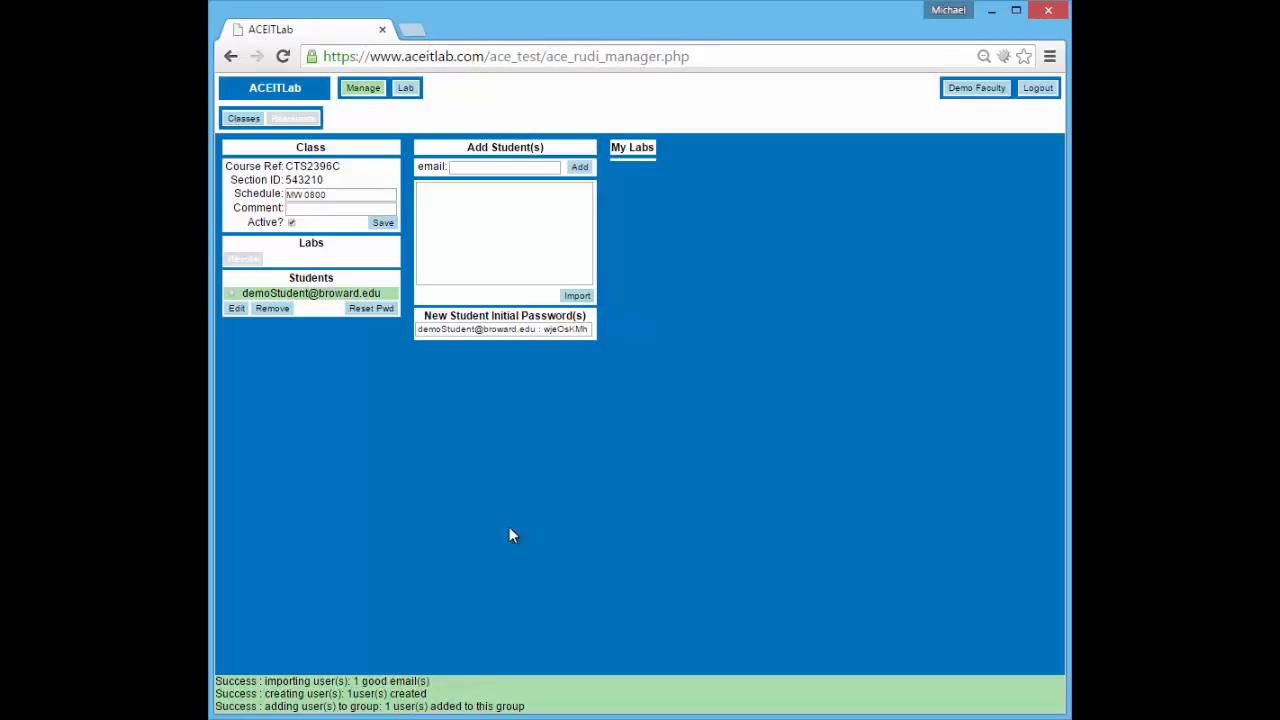
left_click(503, 246)
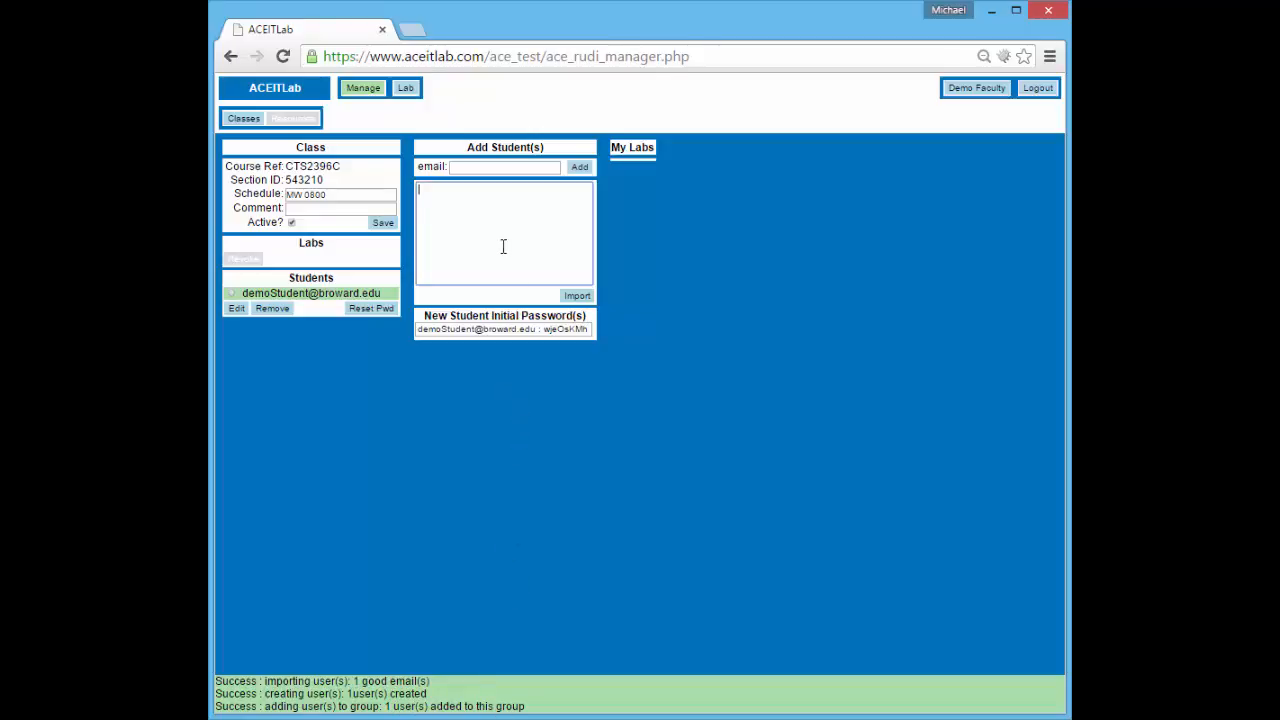
left_click(539, 331)
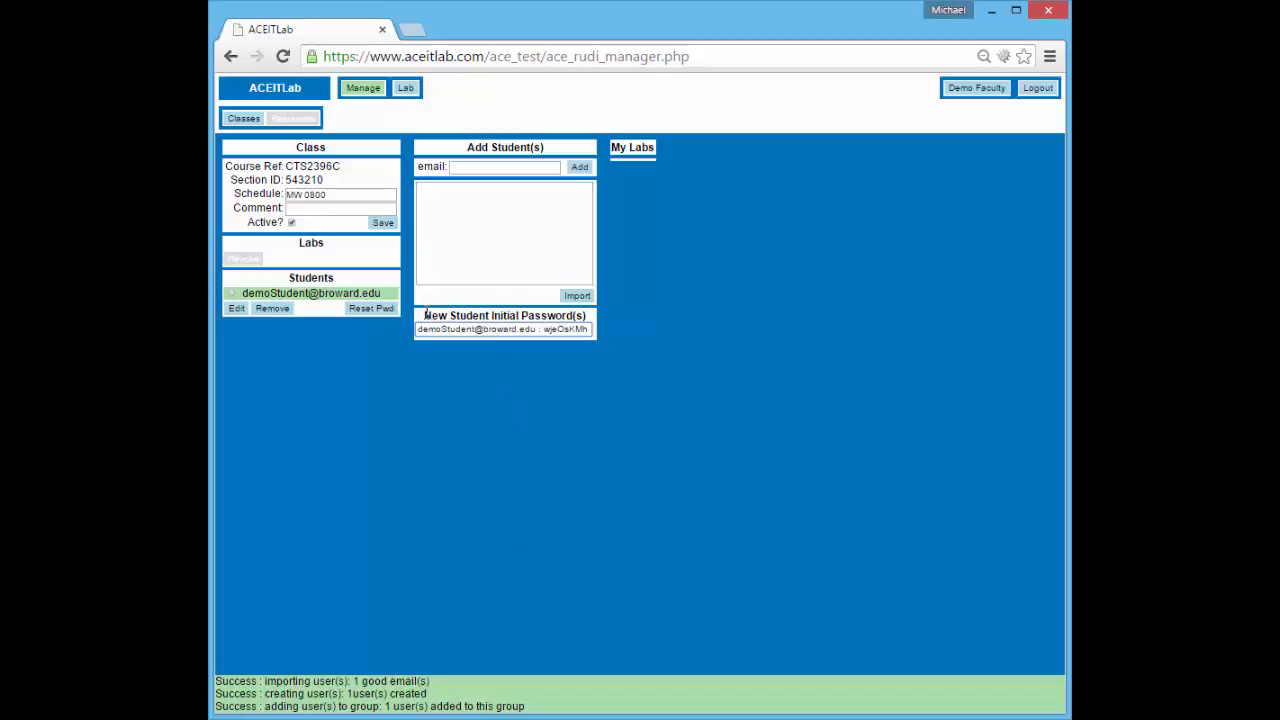
left_click_drag(425, 315, 588, 316)
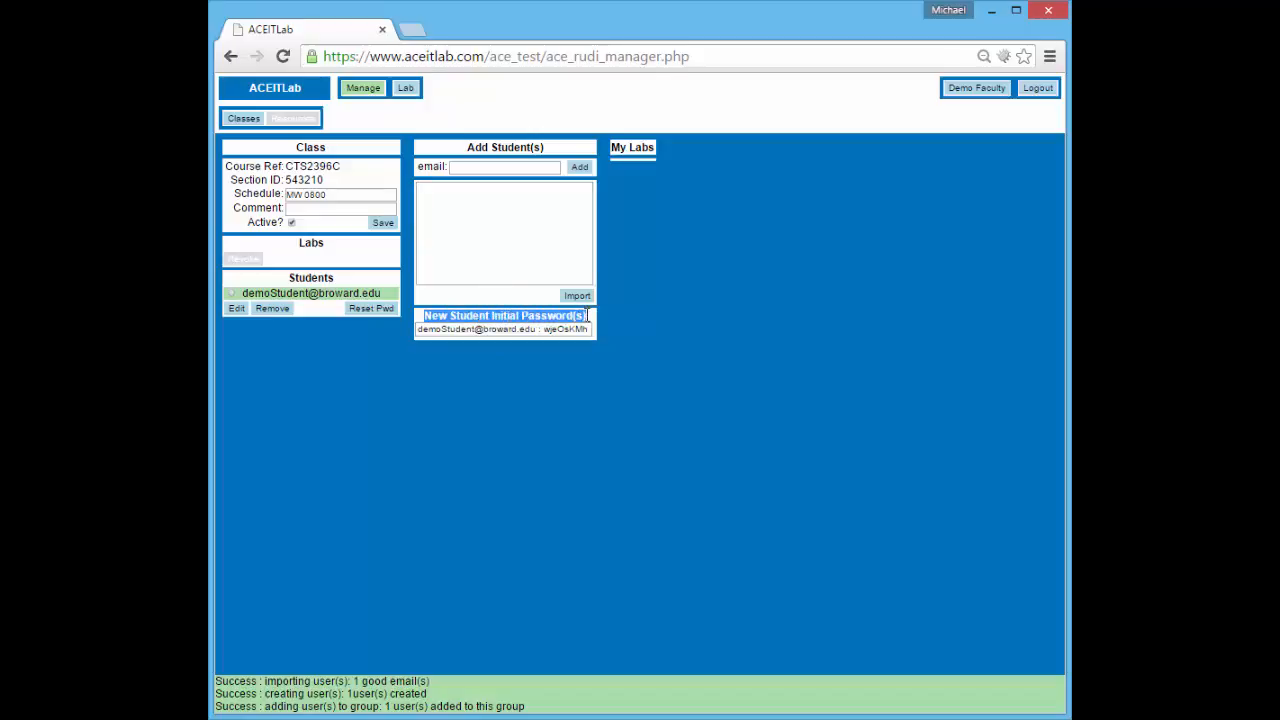
left_click(576, 339)
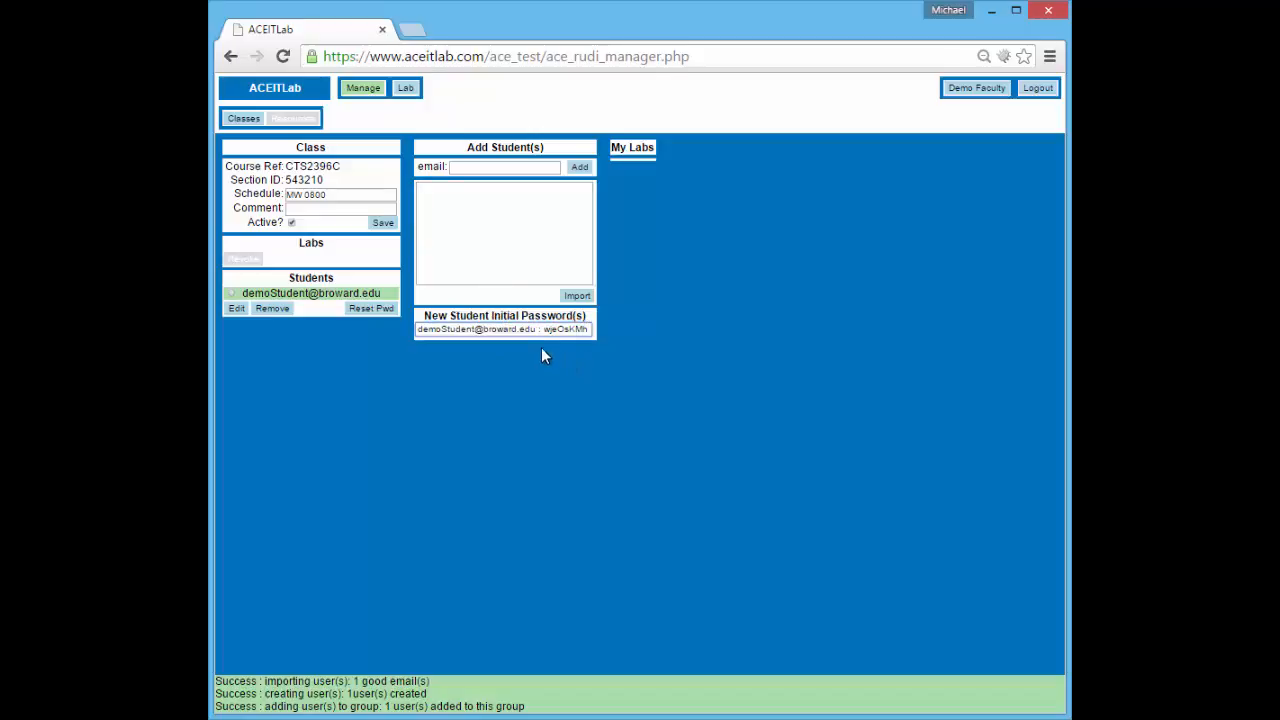
double_click(553, 330)
Enter the second student's e-mail in the Add Student(s) box and copy it
left_click(492, 229)
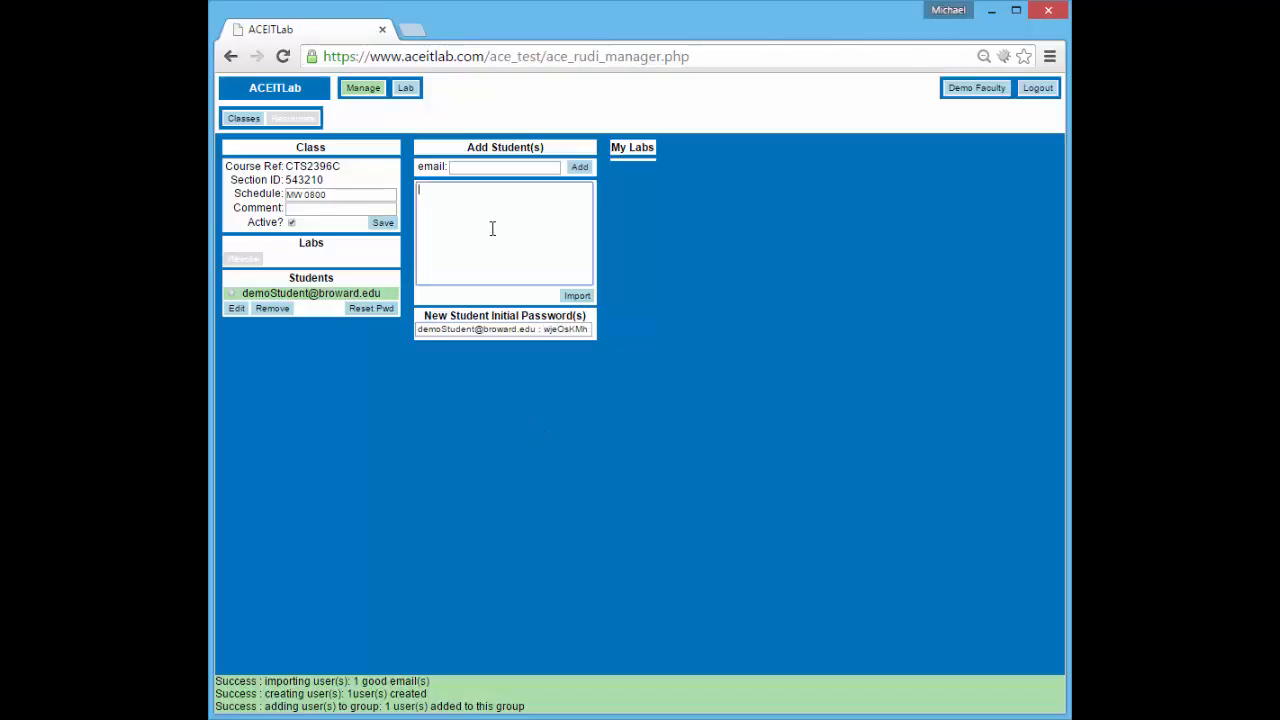
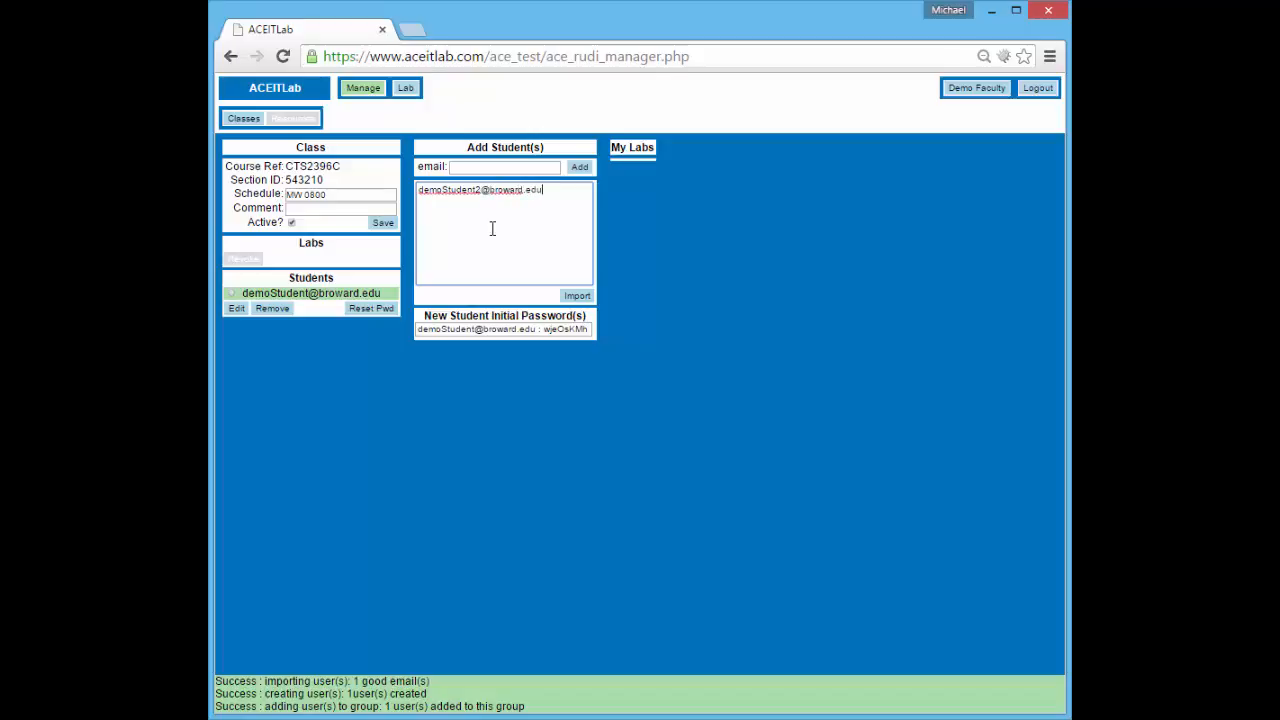
key("ctrl+a")
key("ctrl+c")
key("End")
key("Return")
Paste and edit it into a third student's e-mail, import both, and select their new passwords
key("ctrl+v")
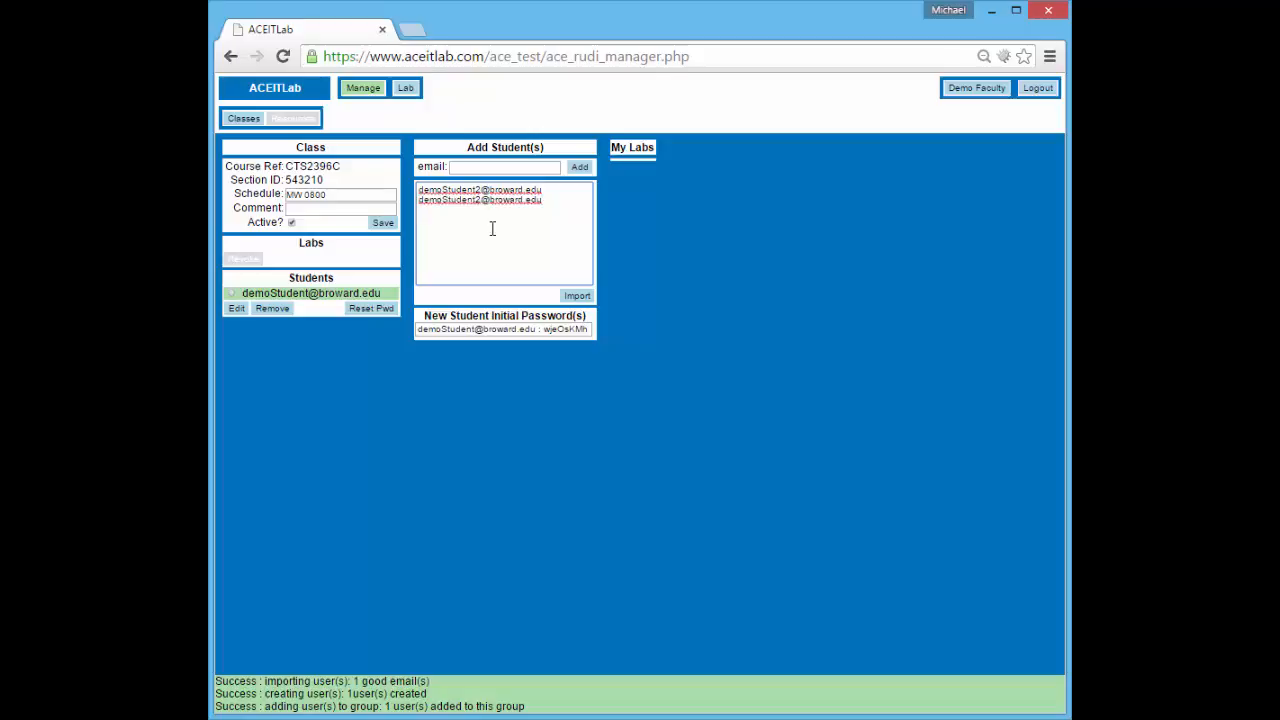
key("BackSpace")
type("3")
left_click(577, 295)
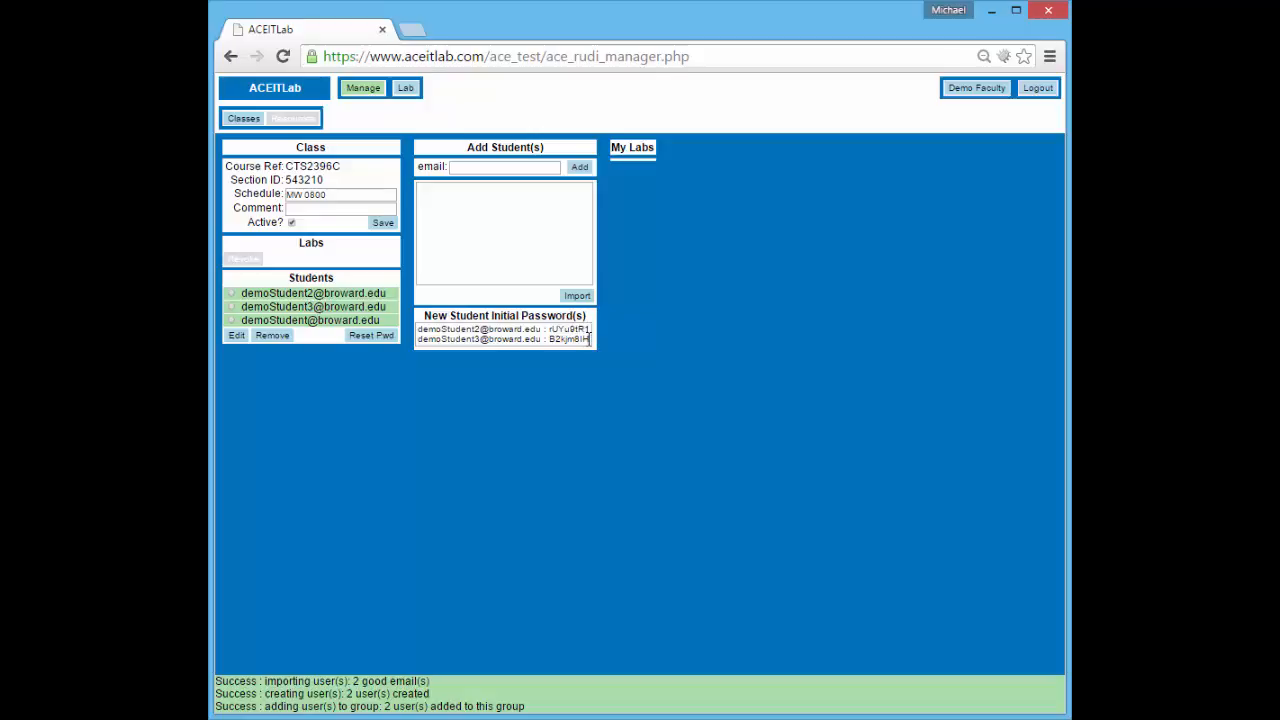
left_click_drag(590, 339, 419, 329)
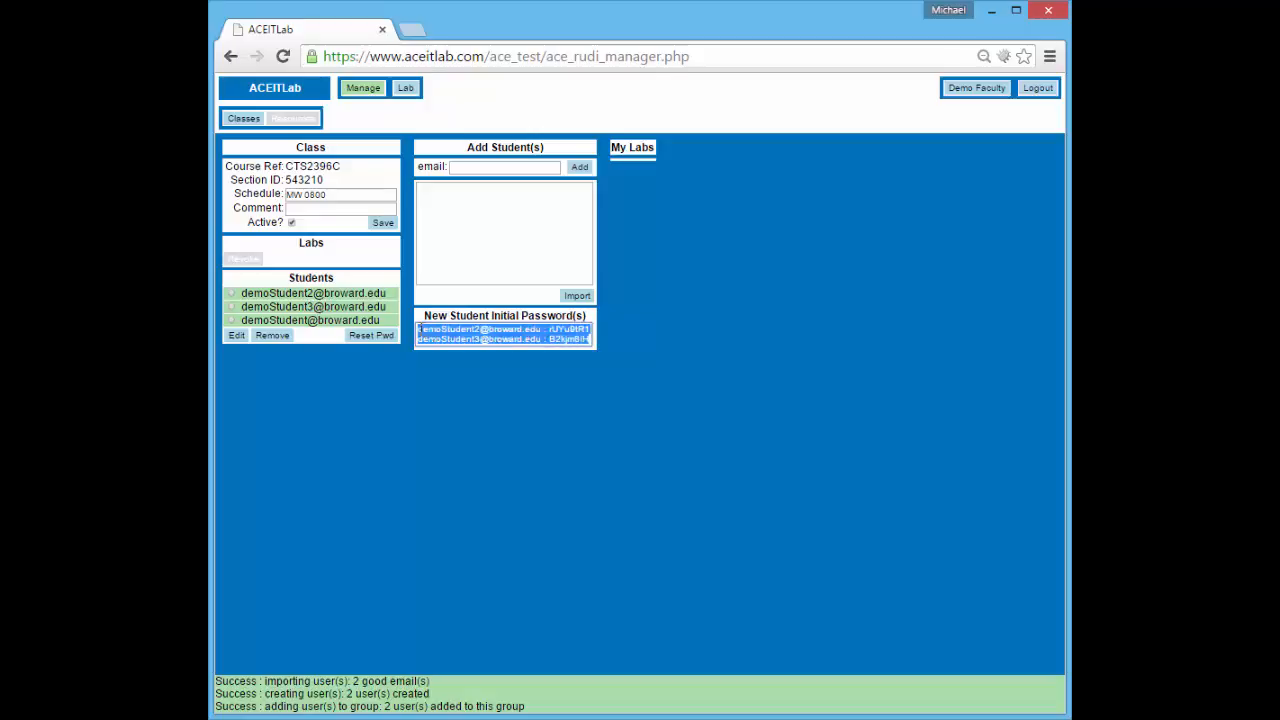
left_click(505, 334)
left_click(513, 396)
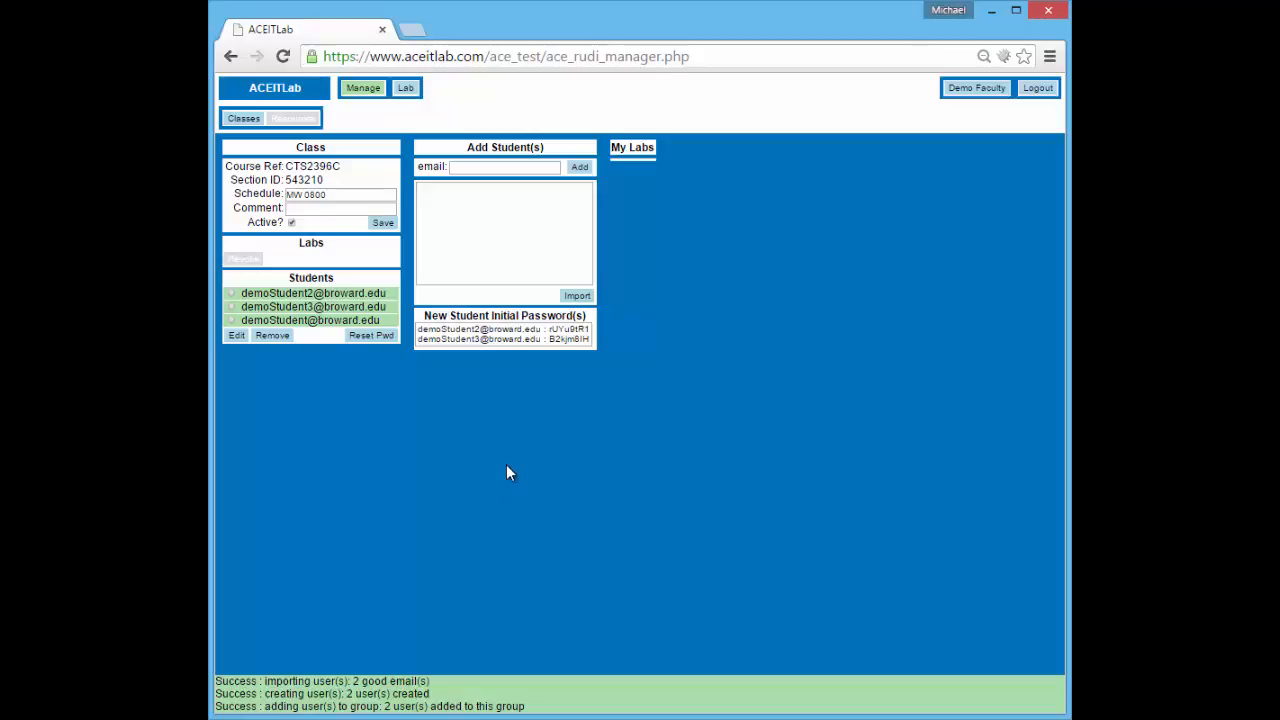
left_click(232, 320)
left_click(237, 335)
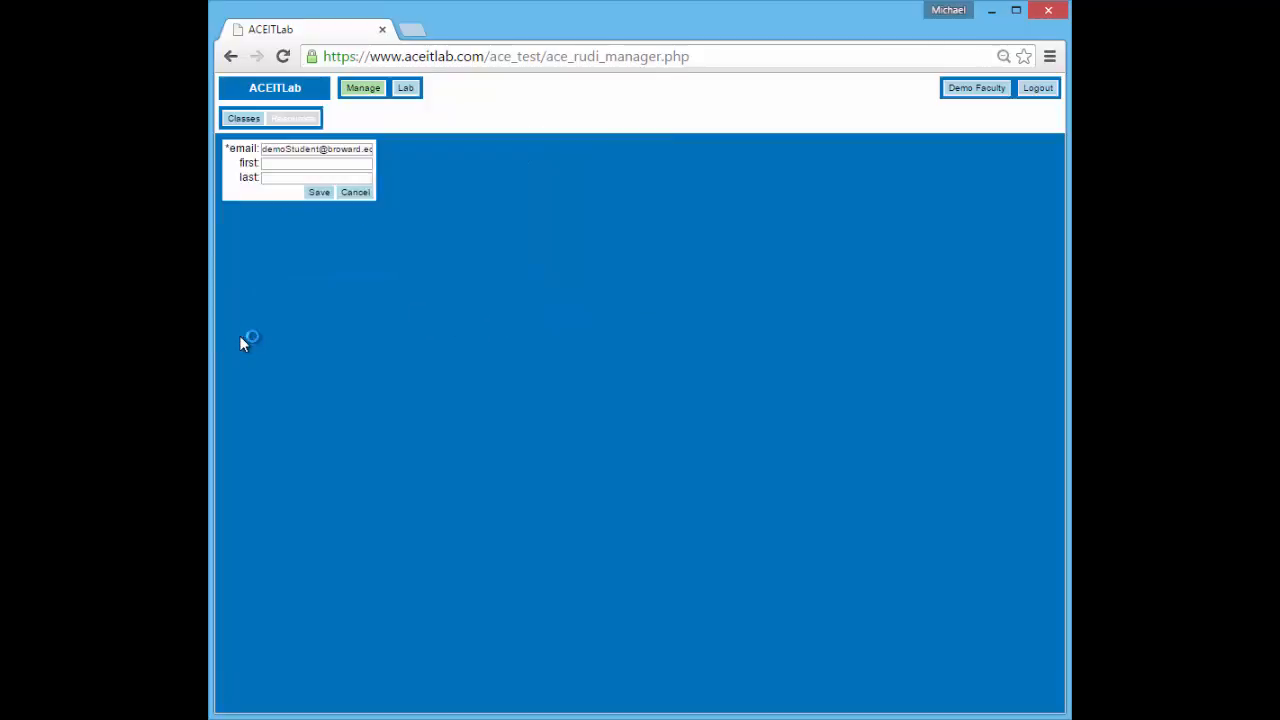
left_click(355, 193)
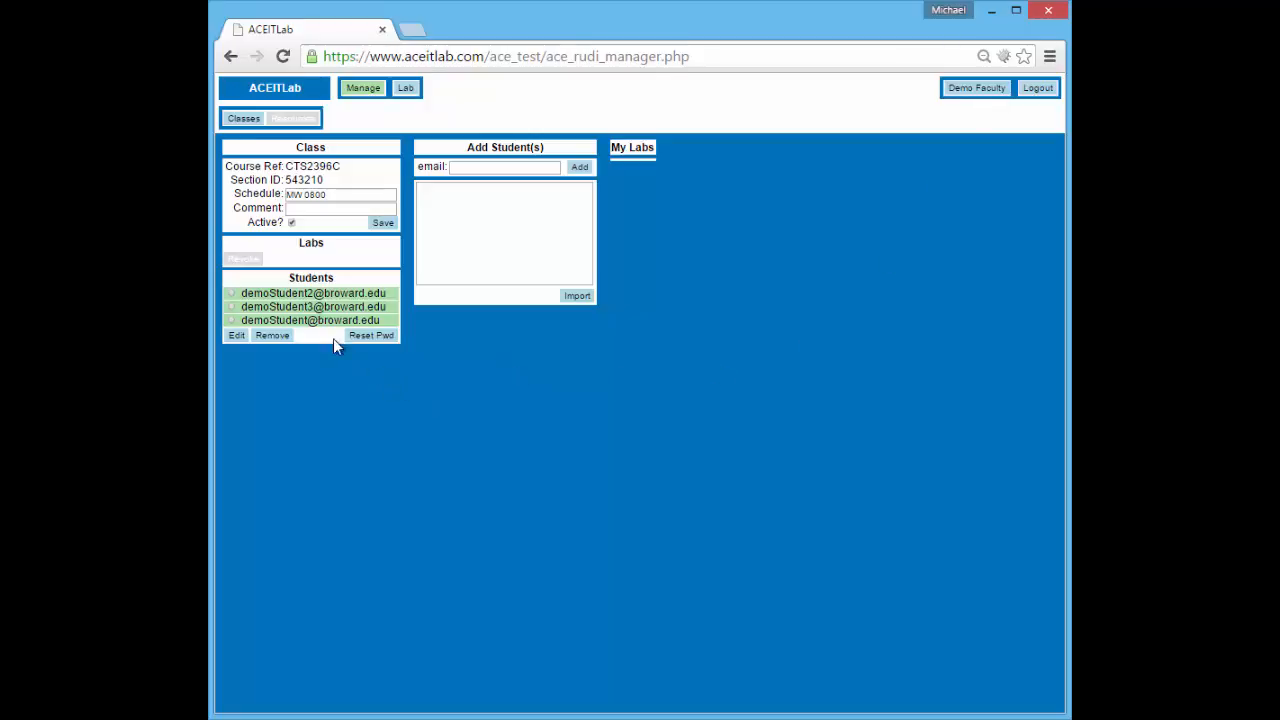
Reset the third student's password and select the newly generated password in the message
left_click(232, 320)
left_click(365, 337)
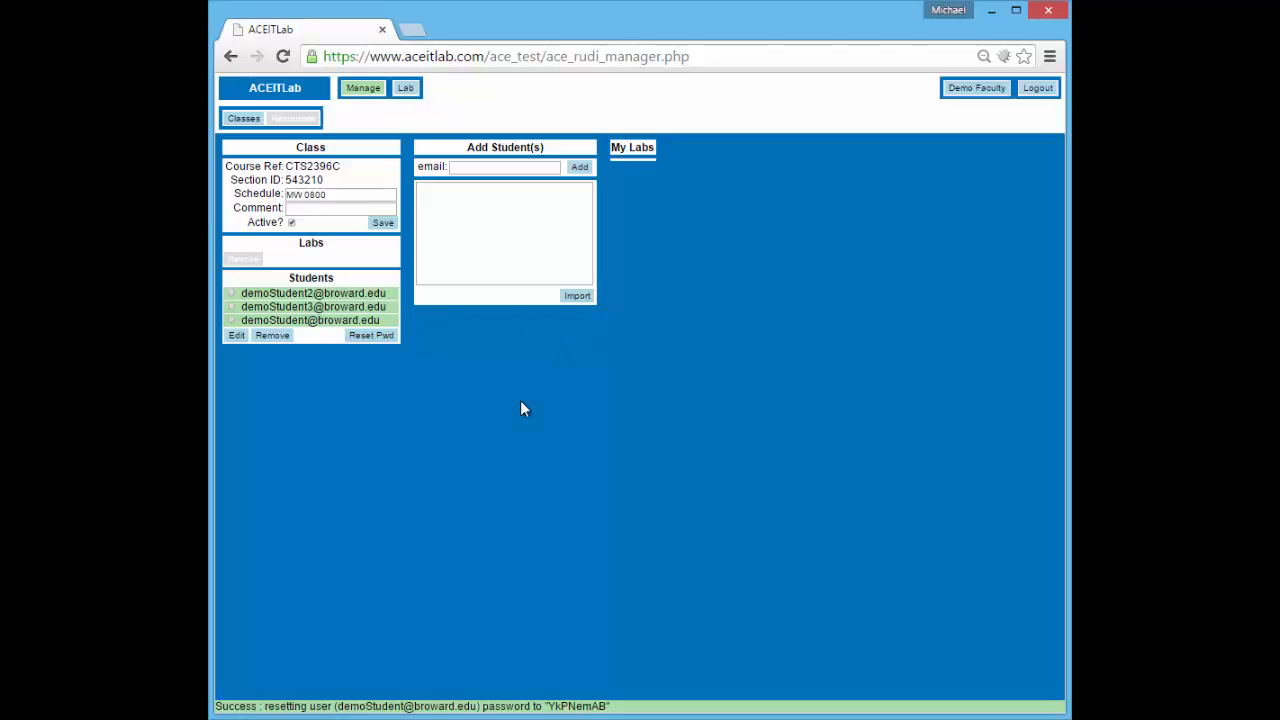
double_click(571, 706)
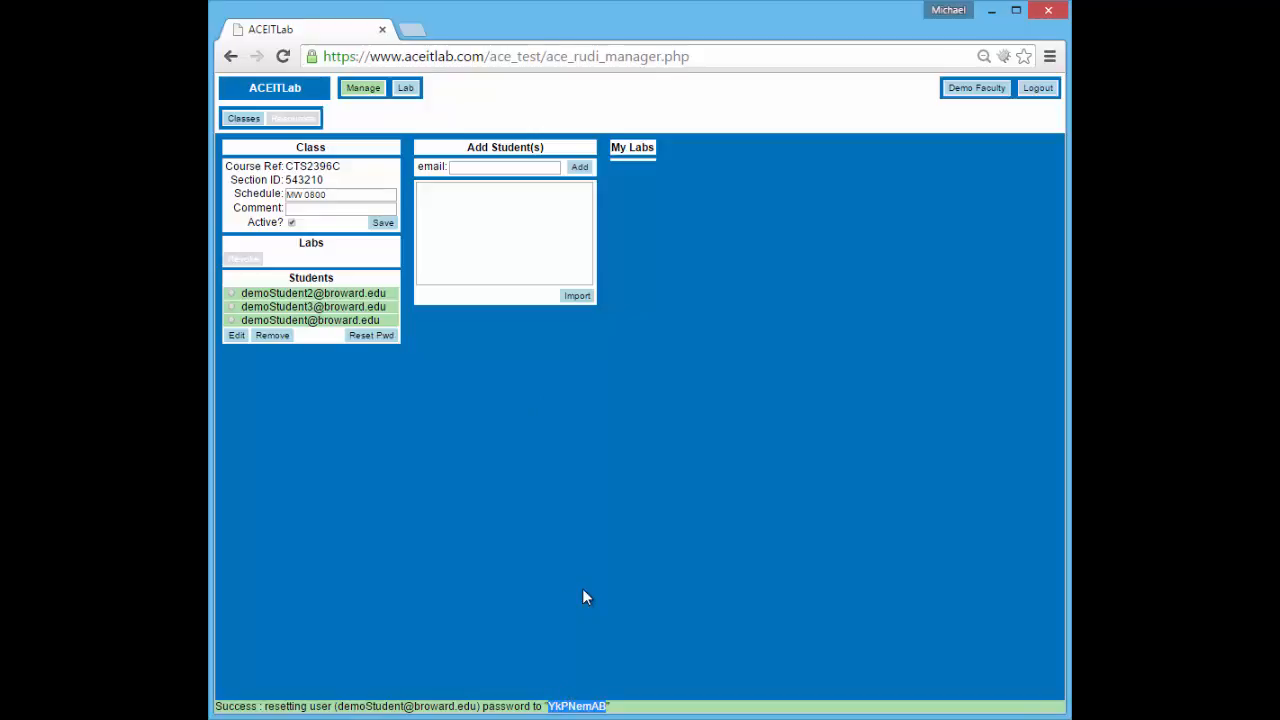
left_click(556, 498)
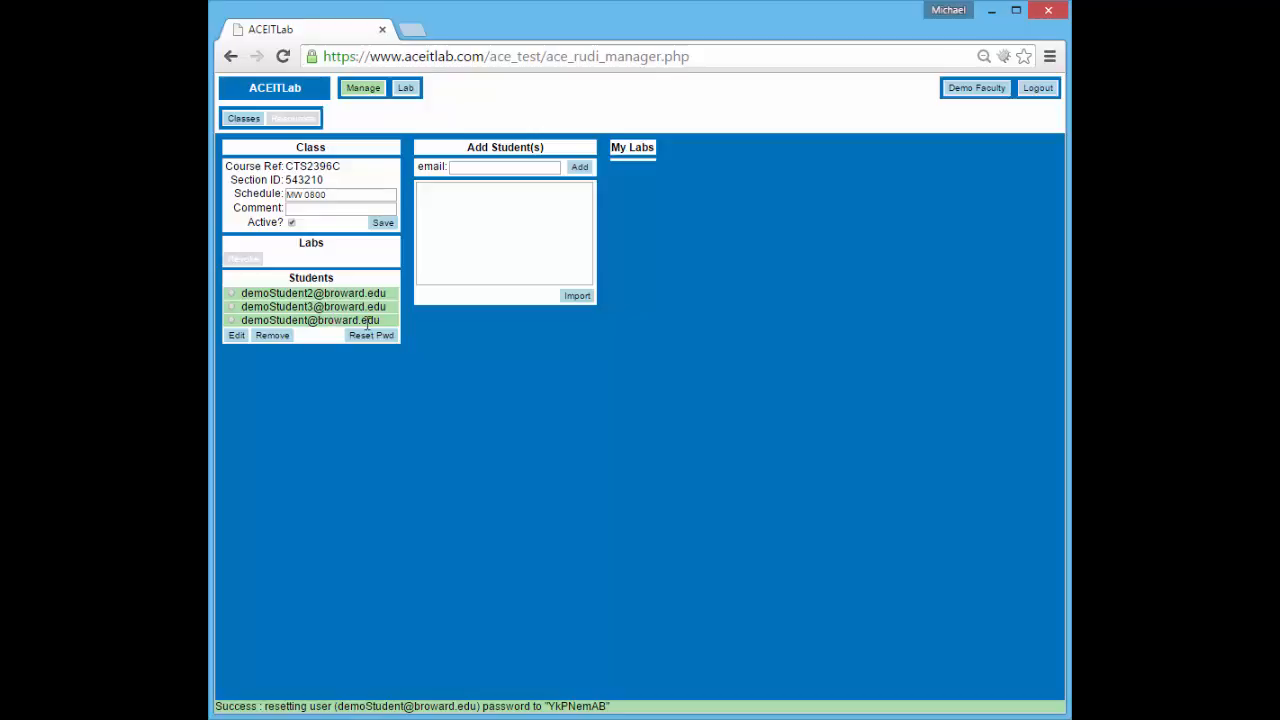
Switch to the Lab page and look through the student labs list, showing My Labs 0/3
left_click(405, 90)
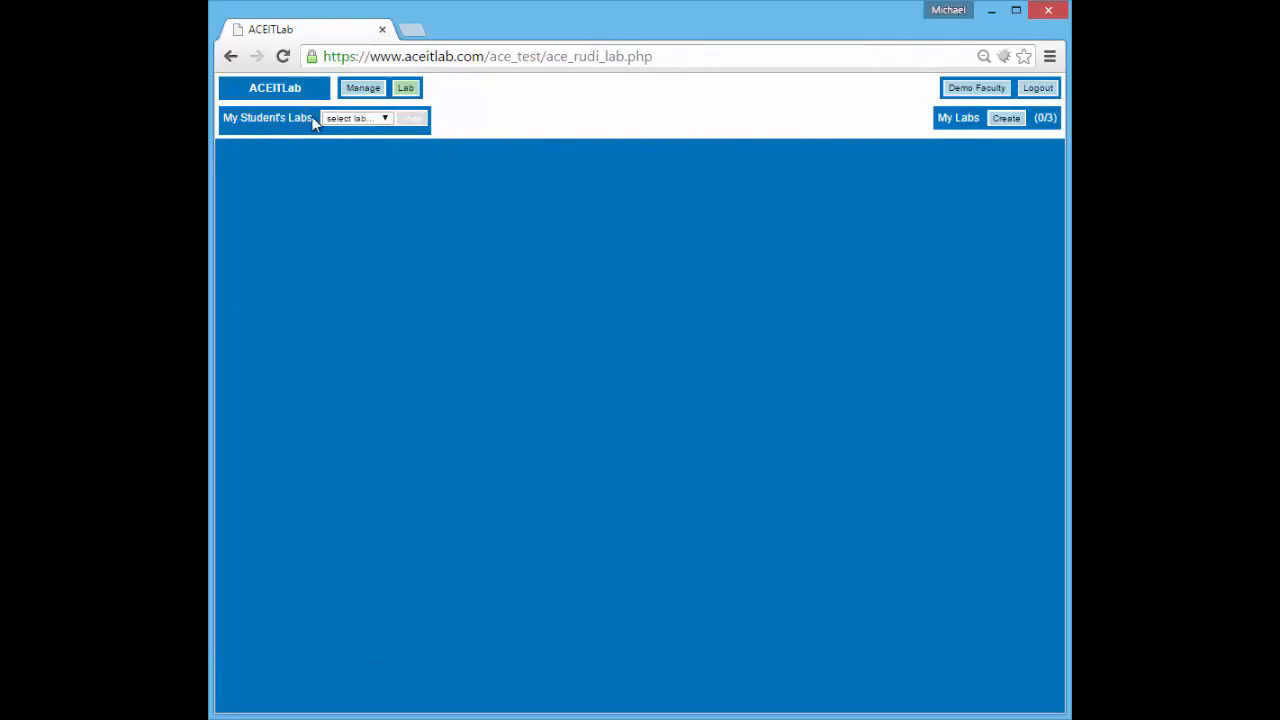
left_click(367, 119)
left_click(370, 125)
left_click(369, 120)
left_click(380, 117)
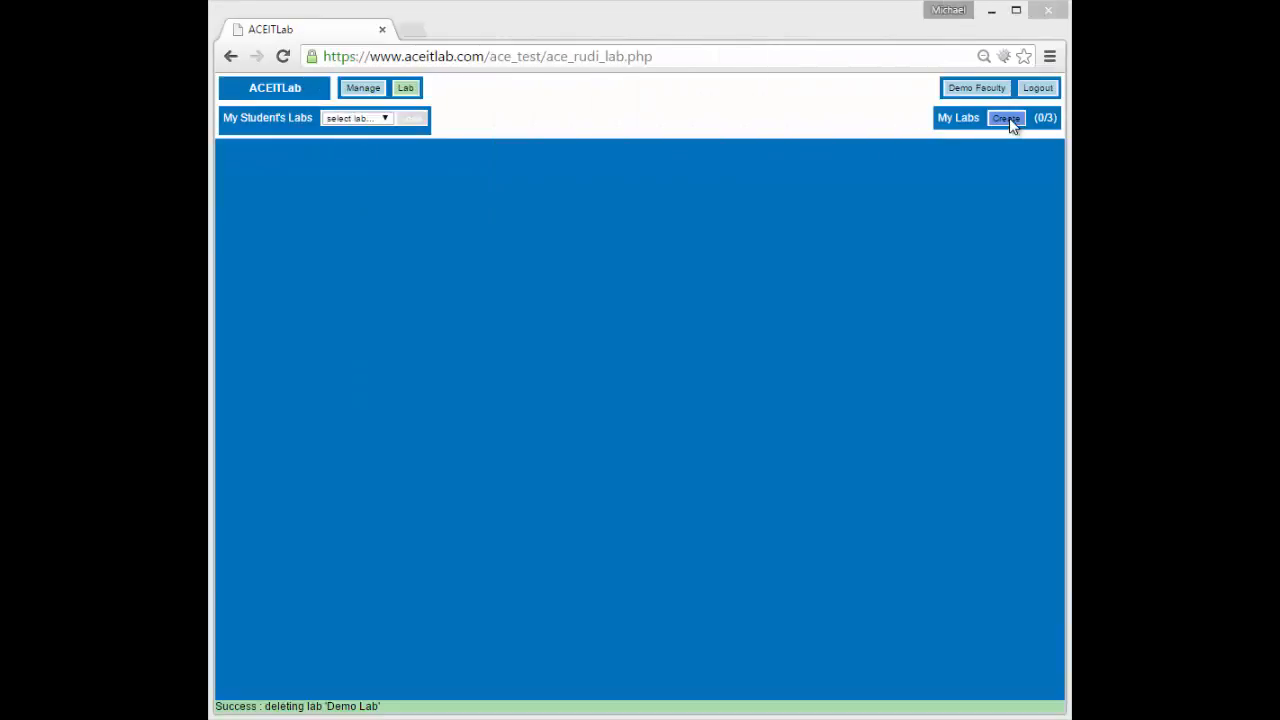
Create a new lab and rename it from lab-01 to 'Demo Lab'
left_click(1007, 119)
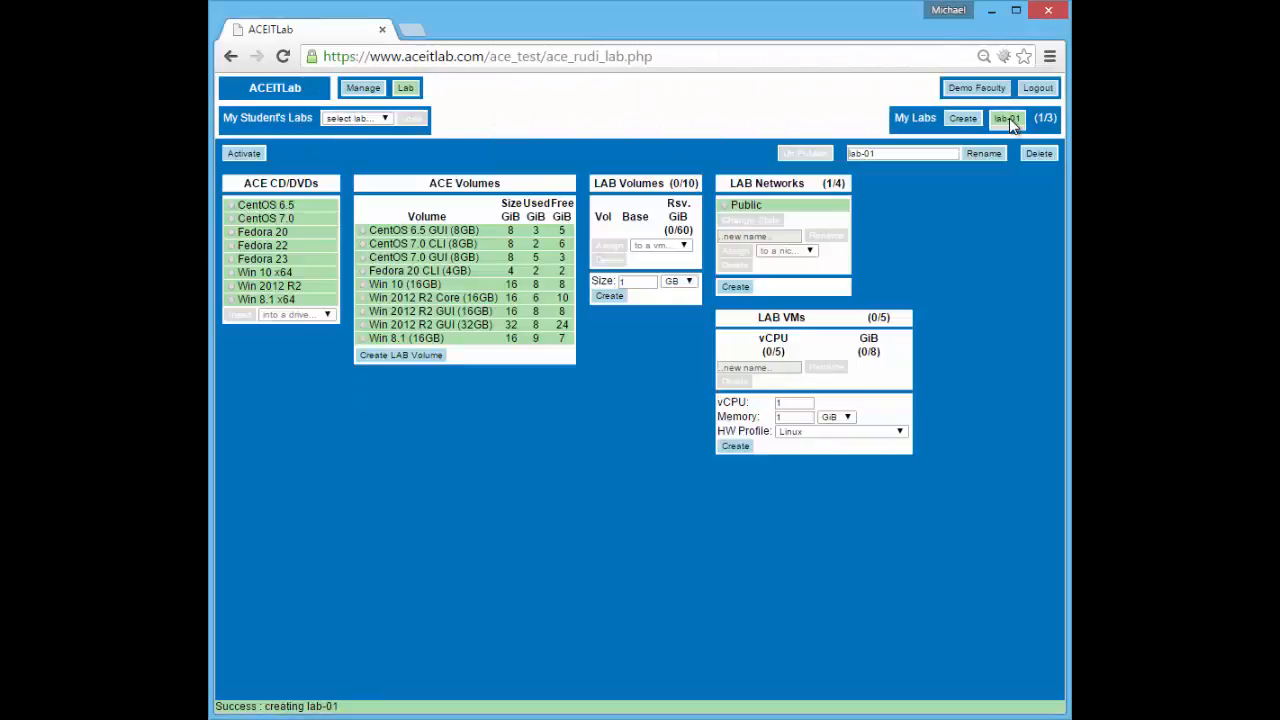
left_click_drag(892, 154, 830, 175)
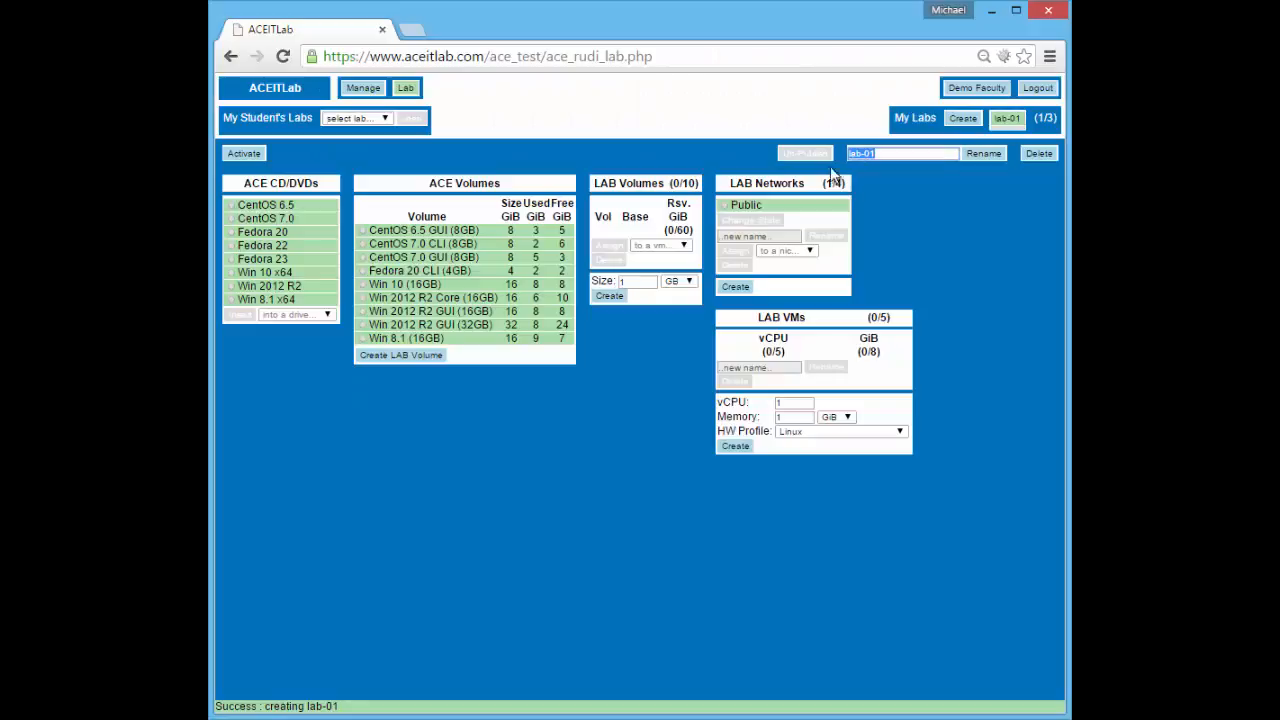
type("Demo Lab")
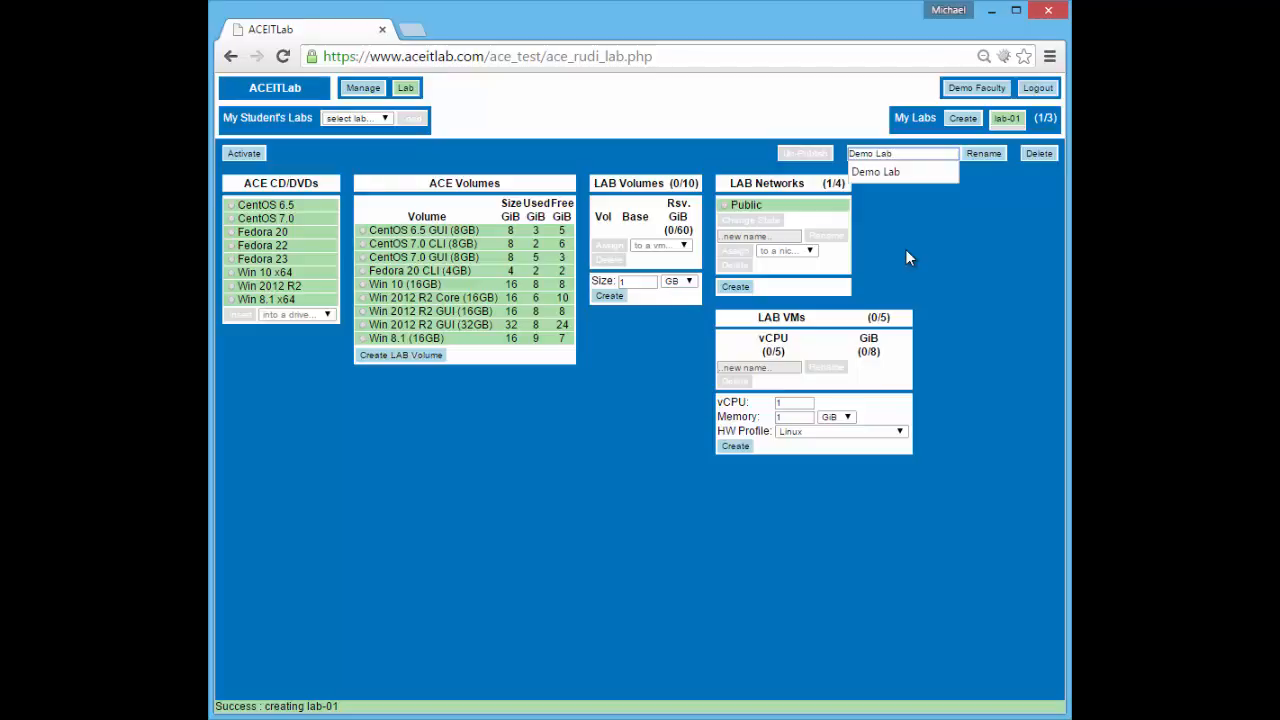
left_click(982, 155)
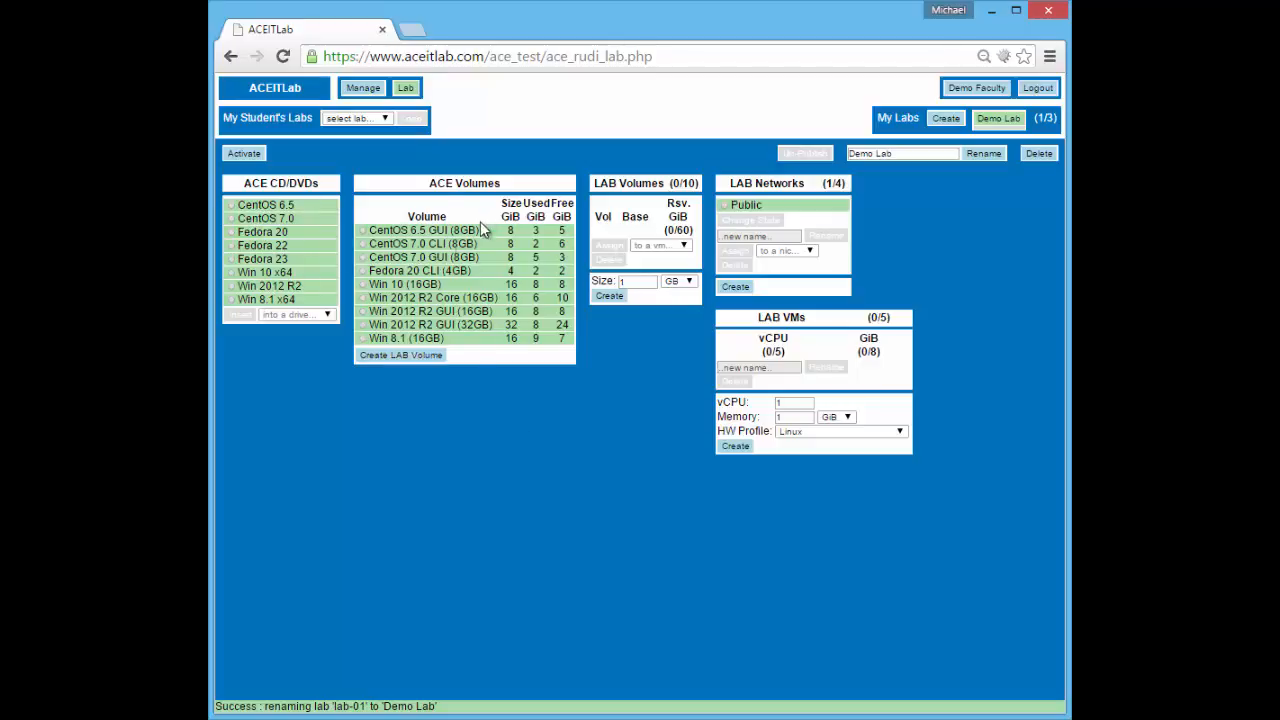
Point out the Volumes, Networks and VMs sections, then add vm-01 with 1 vCPU and 1 GiB
left_click_drag(429, 183, 503, 185)
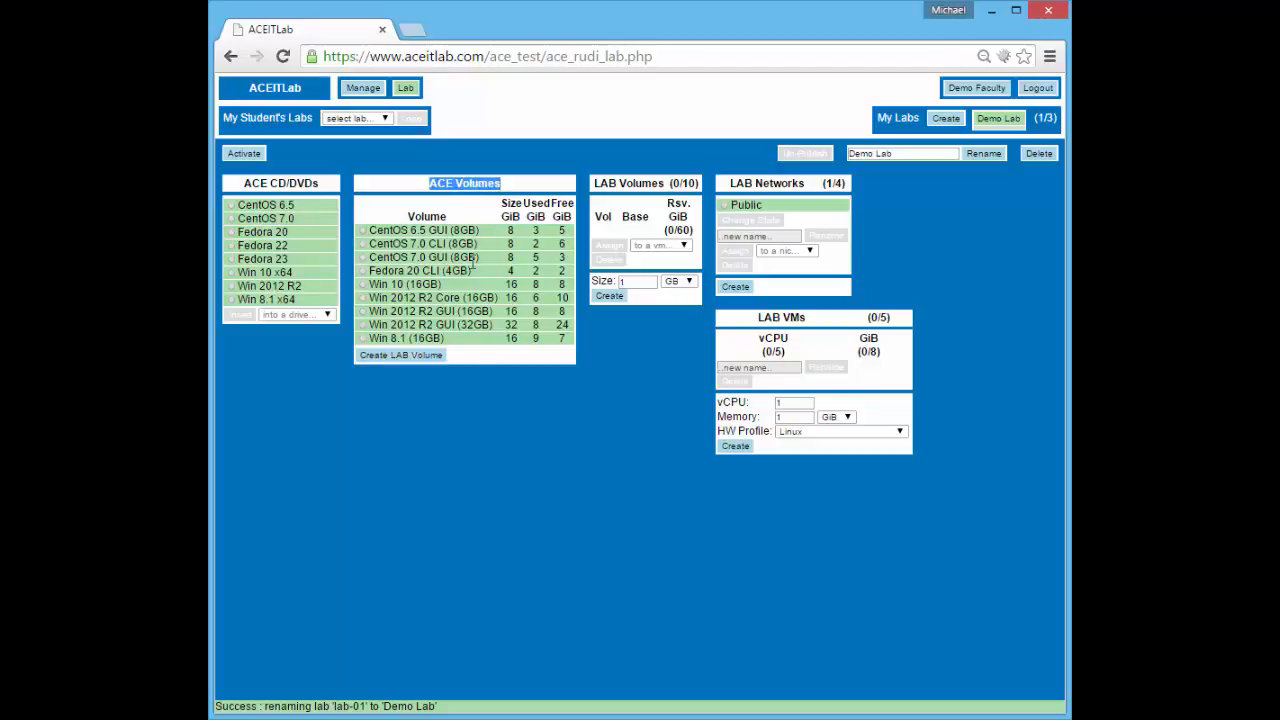
left_click(482, 264)
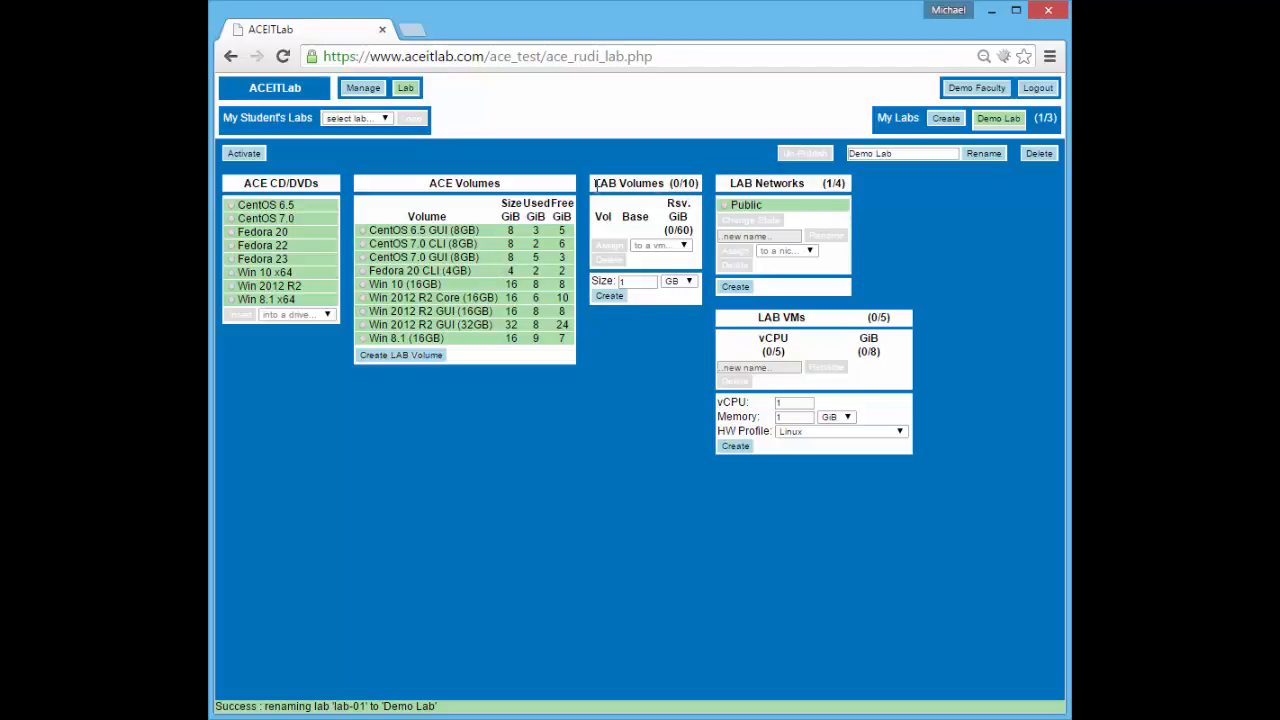
left_click_drag(594, 184, 702, 183)
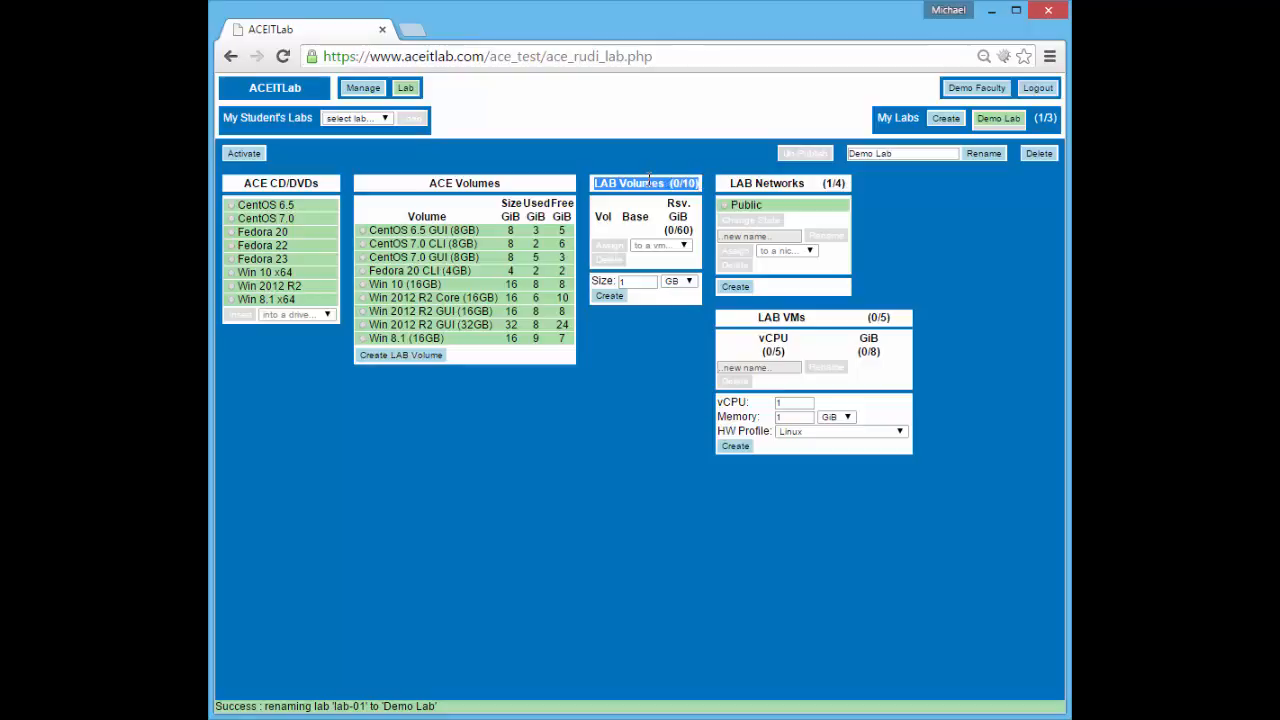
double_click(740, 183)
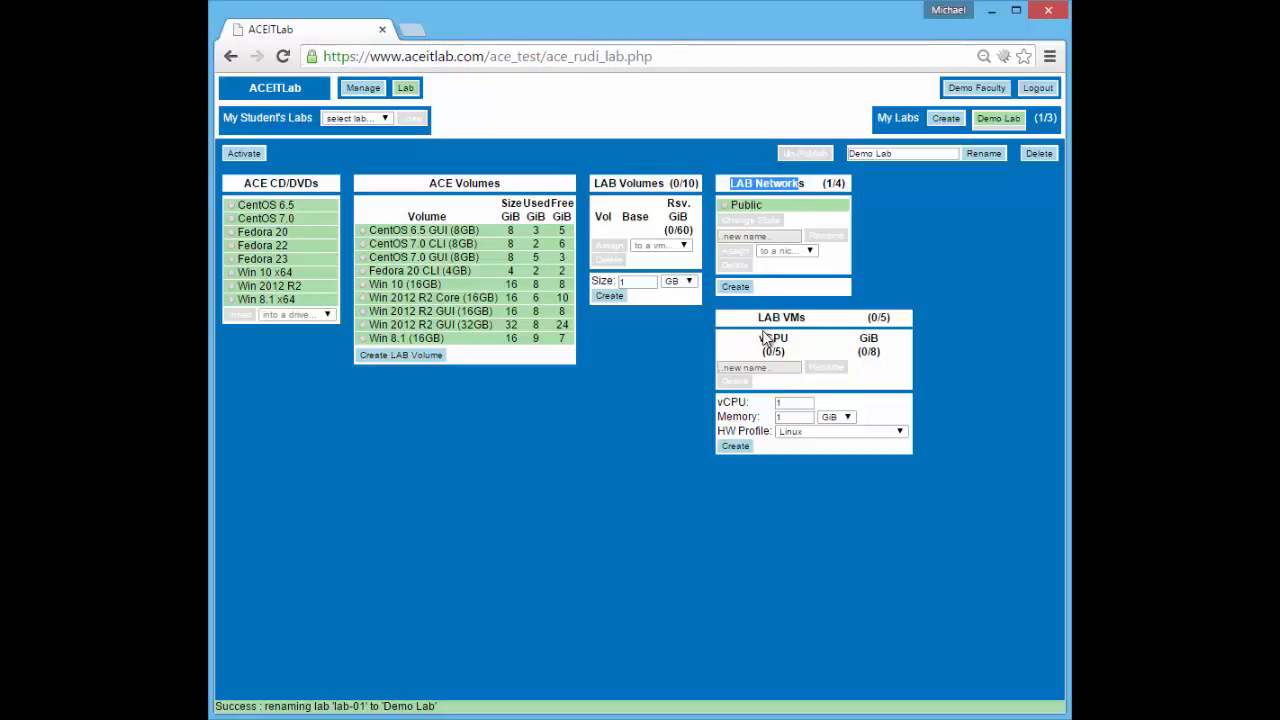
left_click_drag(759, 317, 803, 318)
left_click(820, 323)
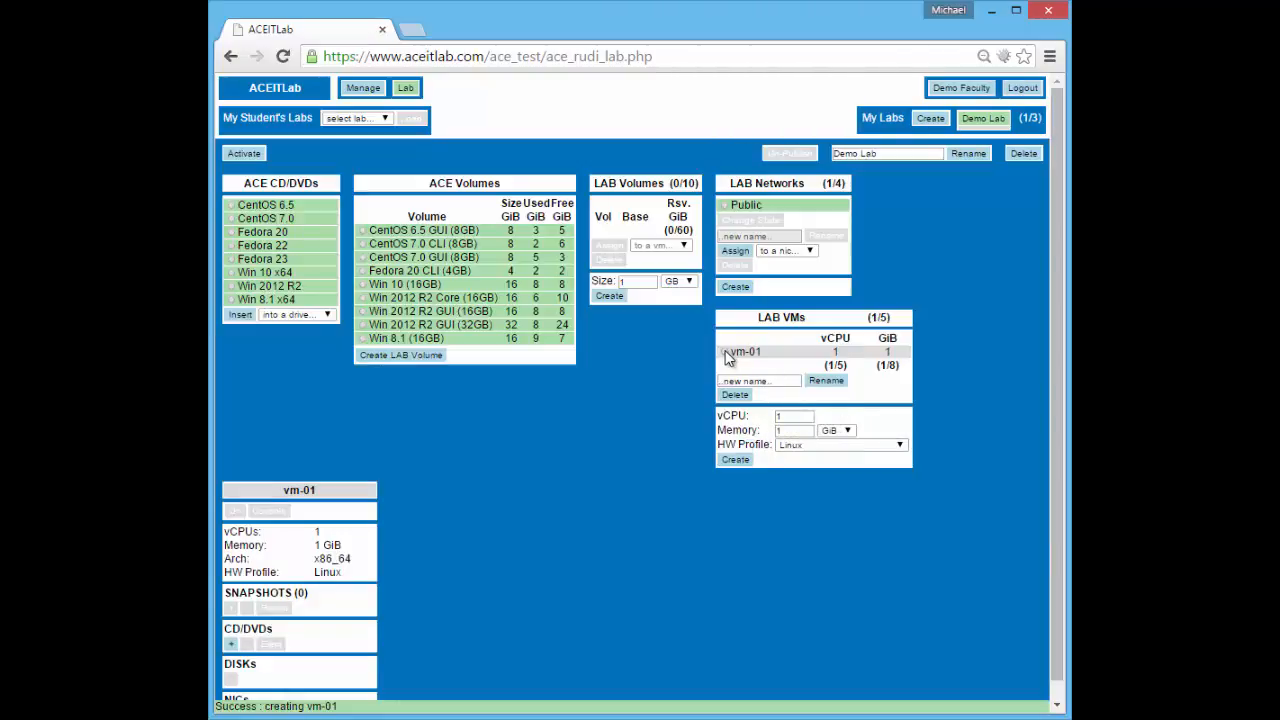
Rename vm-01 to 'Fedora Box' and highlight its list entry and details title
left_click(726, 353)
left_click(783, 381)
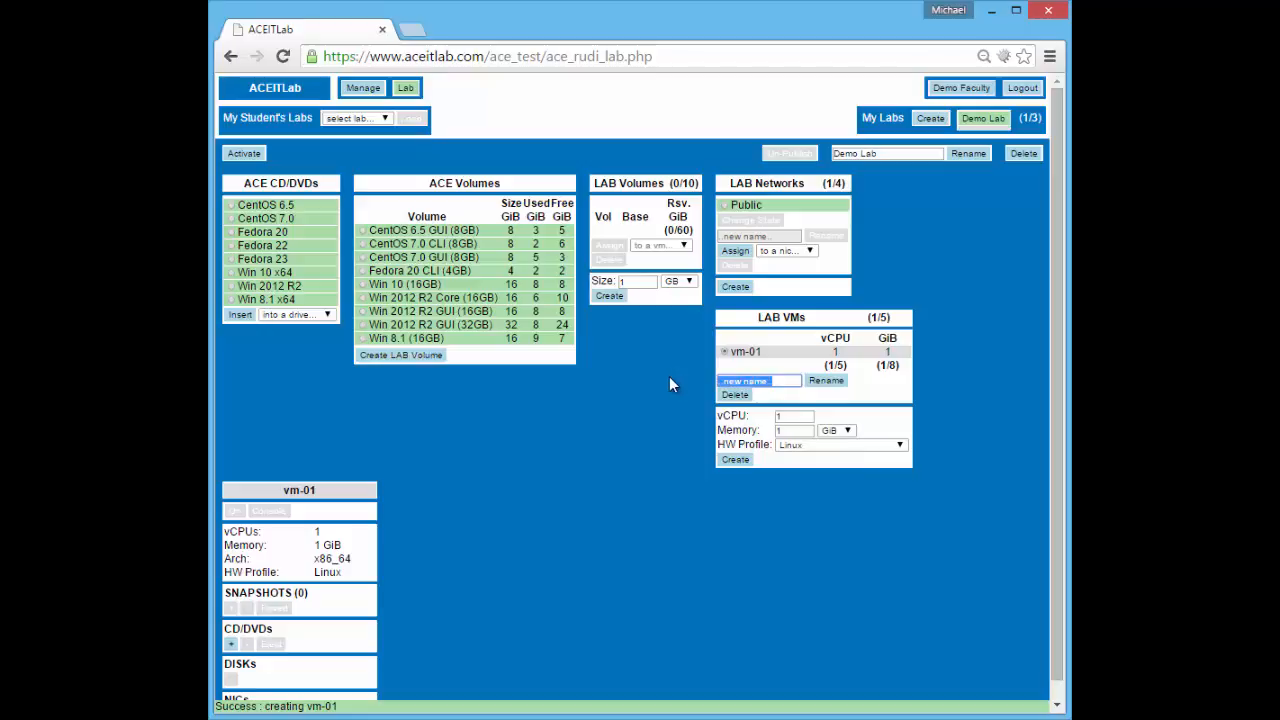
type("Fedora Box")
left_click(815, 380)
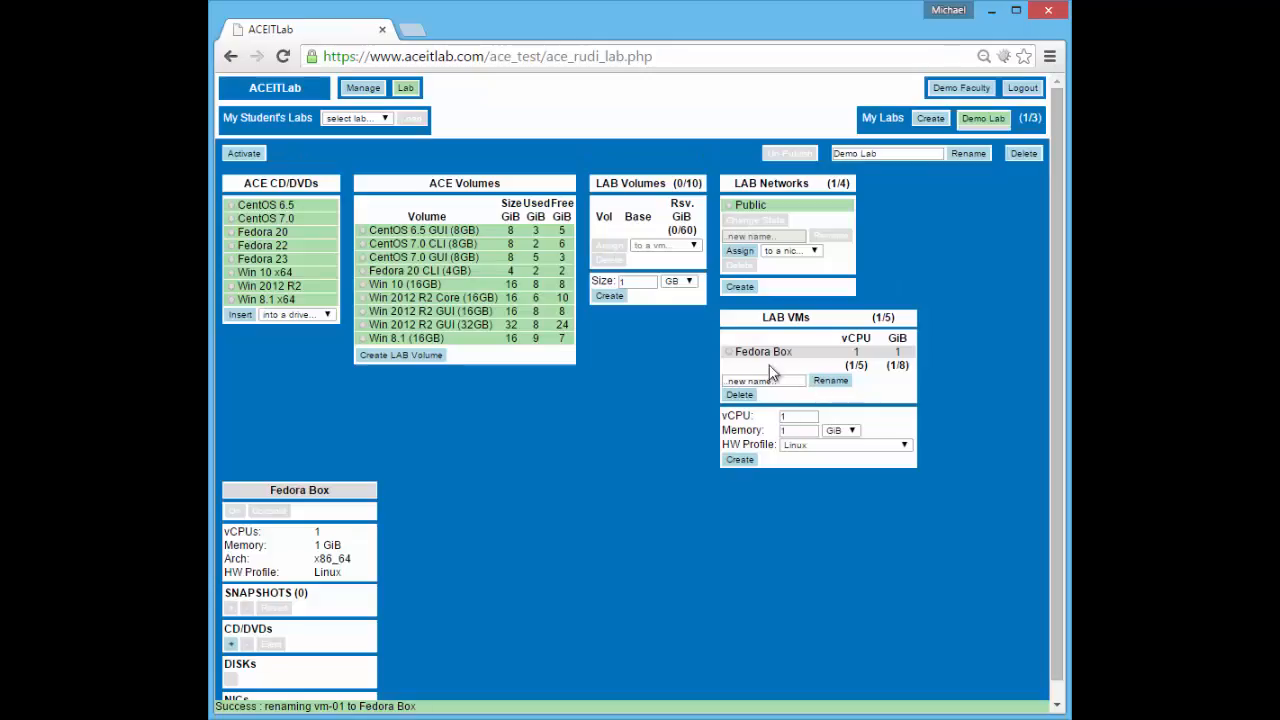
left_click_drag(736, 352, 803, 350)
left_click(766, 389)
left_click_drag(272, 490, 337, 488)
left_click(349, 491)
scroll(577, 461, "down", 1)
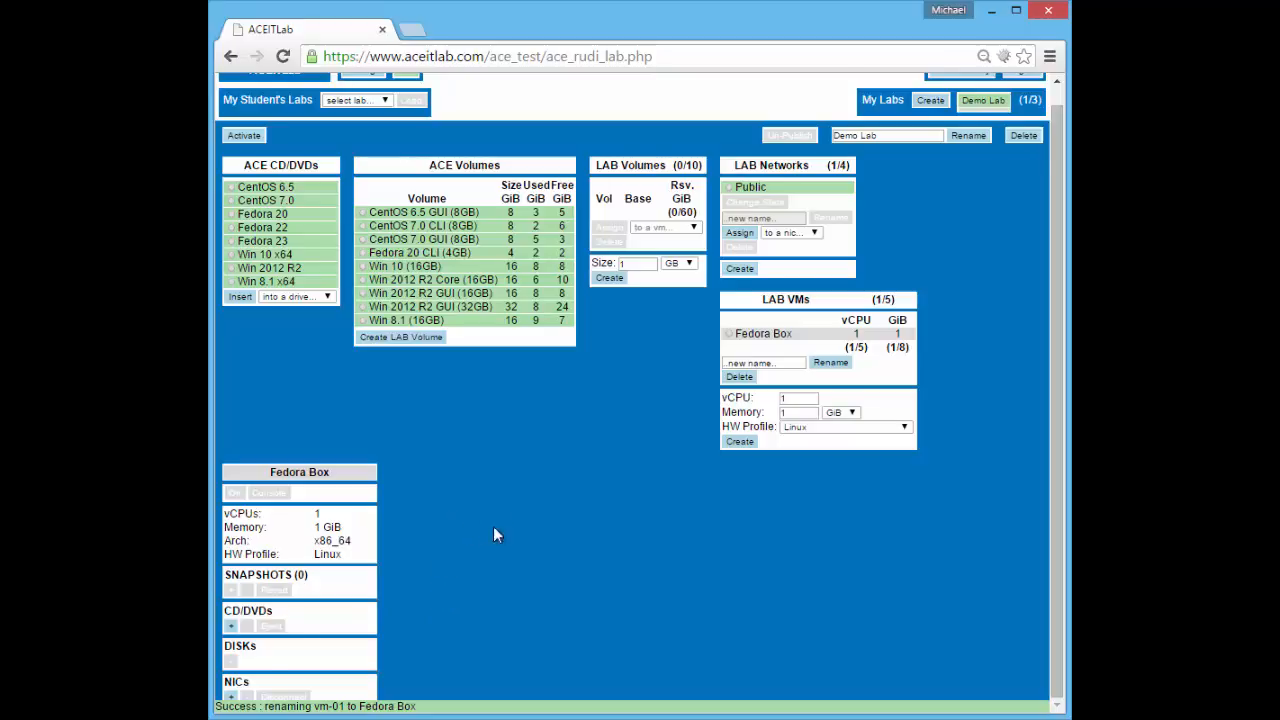
Add a VM with 2 vCPUs, 2 GiB memory and the Windows 8 / Server 2012 profile
scroll(493, 526, "up", 1)
double_click(785, 415)
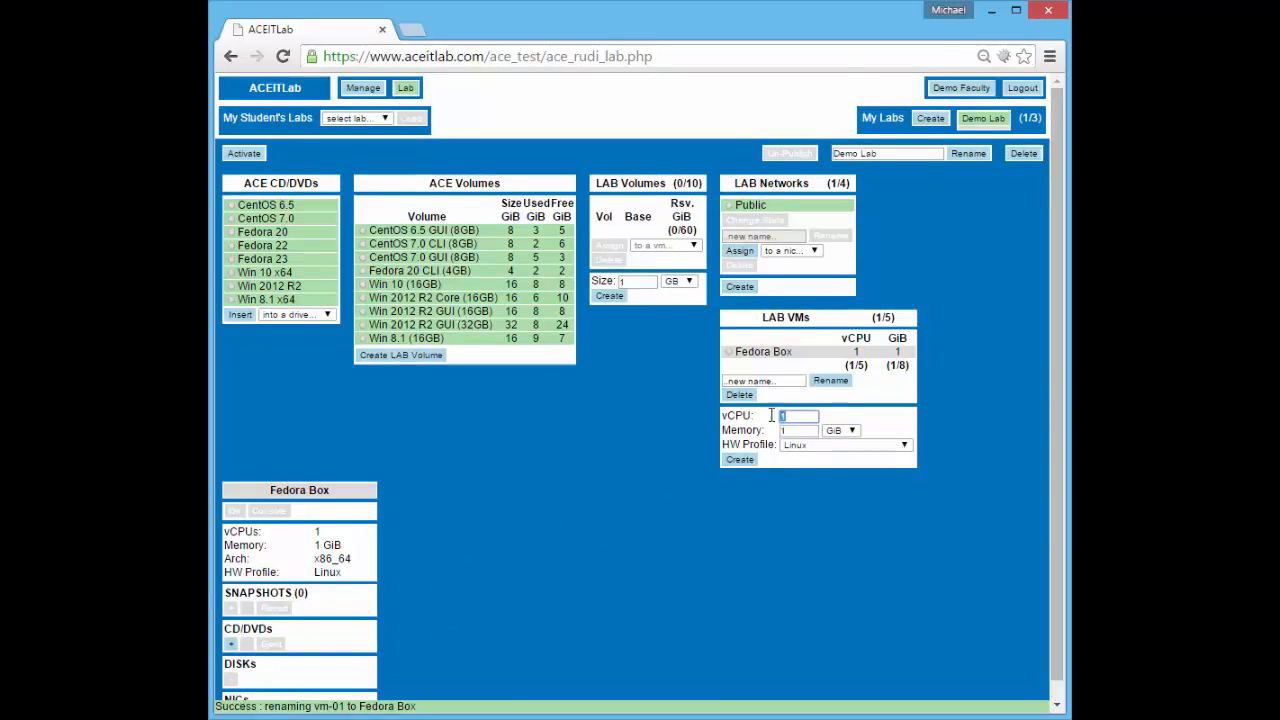
type("2")
key("Tab")
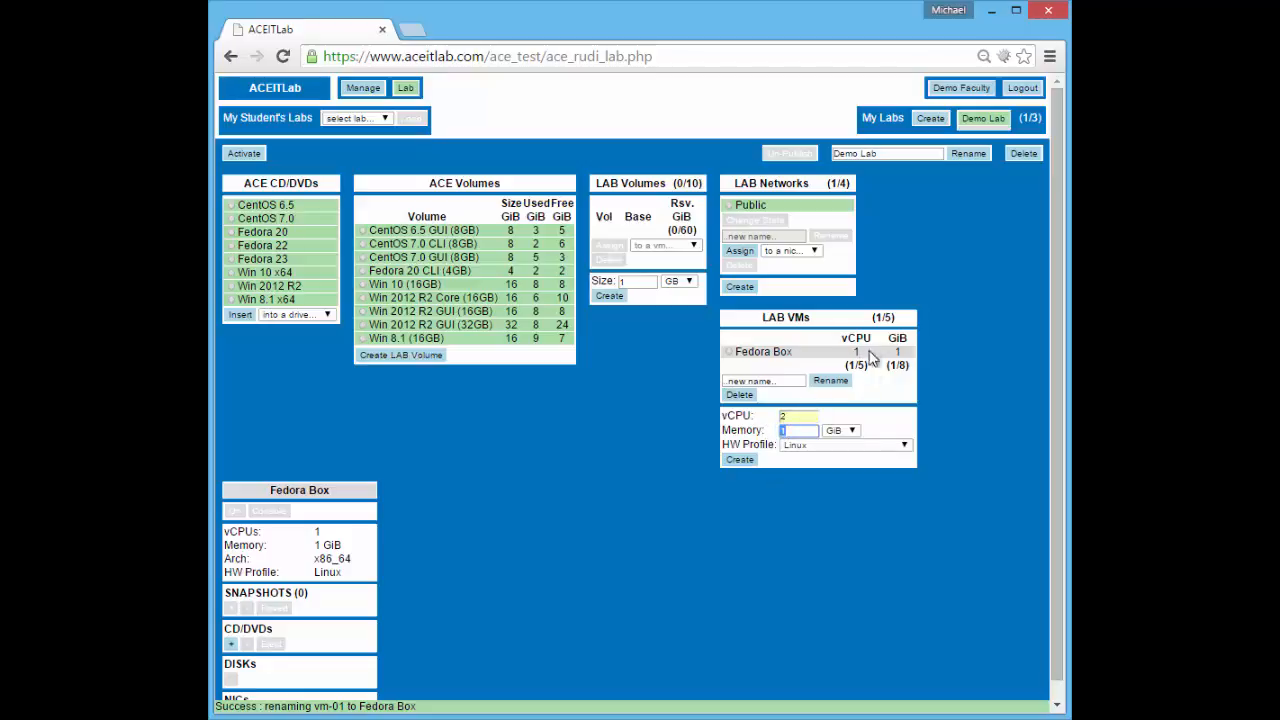
type("2")
left_click(809, 443)
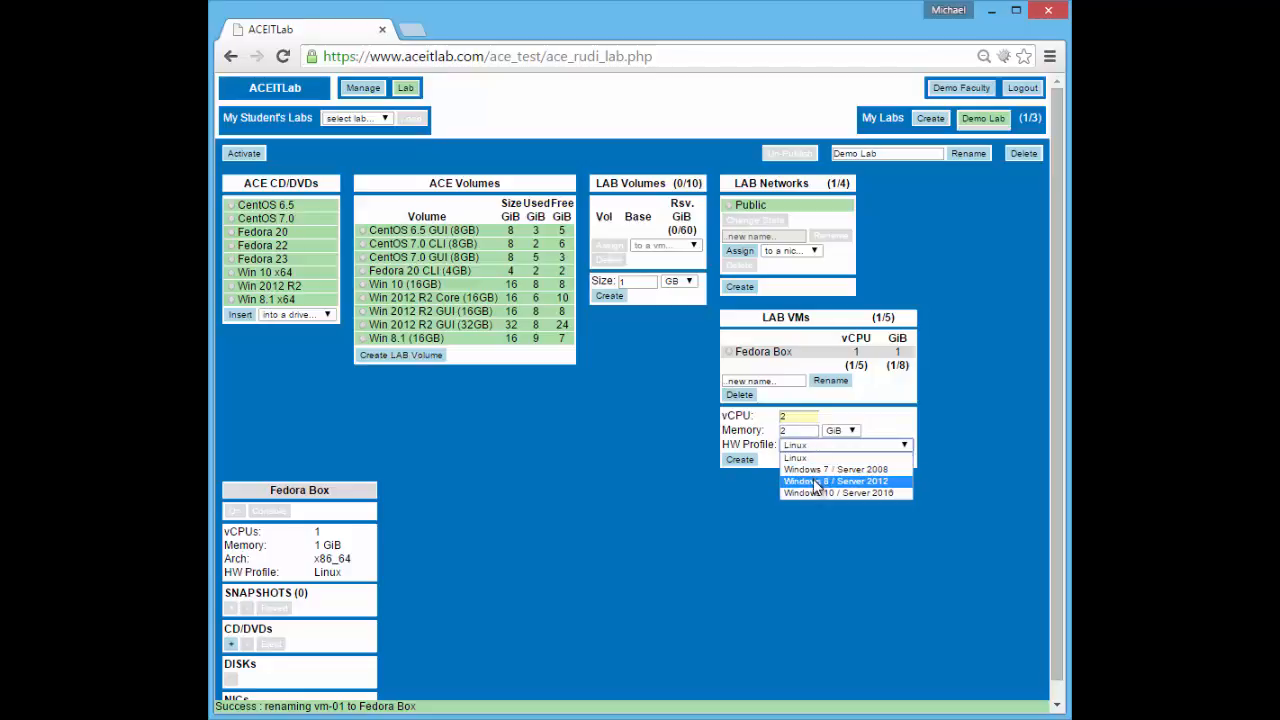
left_click(815, 483)
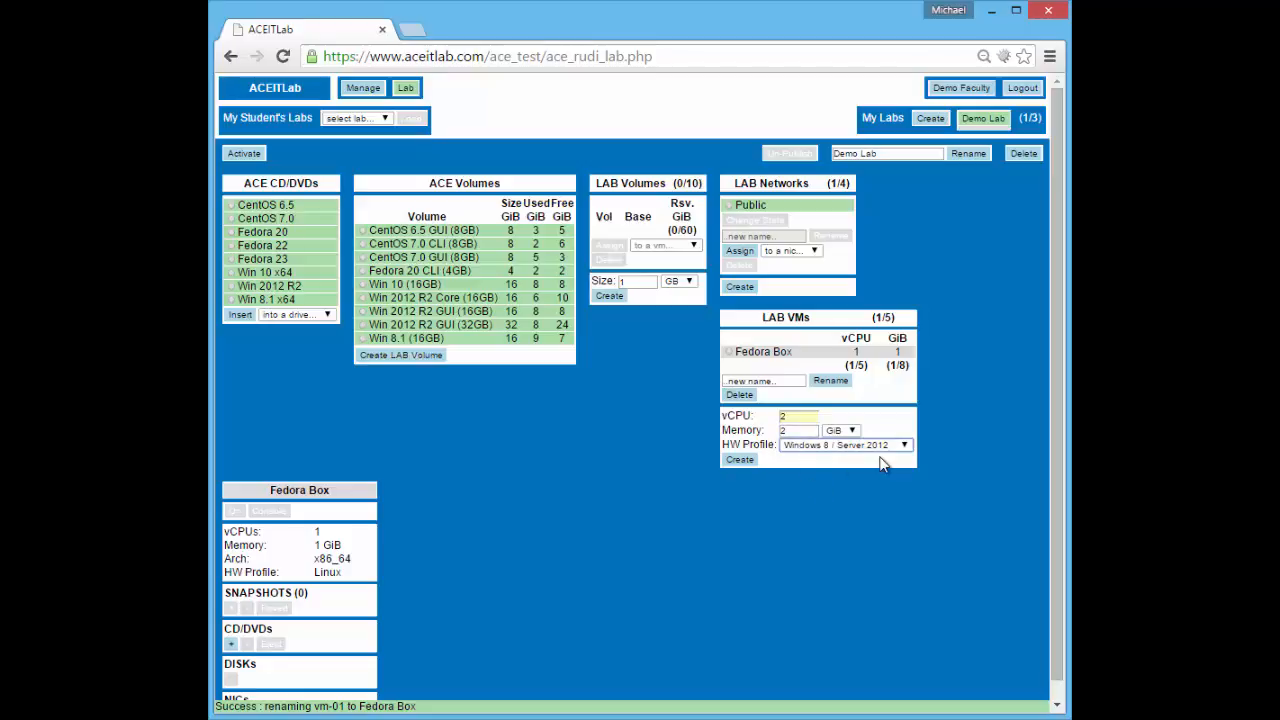
left_click(740, 459)
Rename vm-02 to 'Win Box' and highlight its list entry and details title
left_click(733, 366)
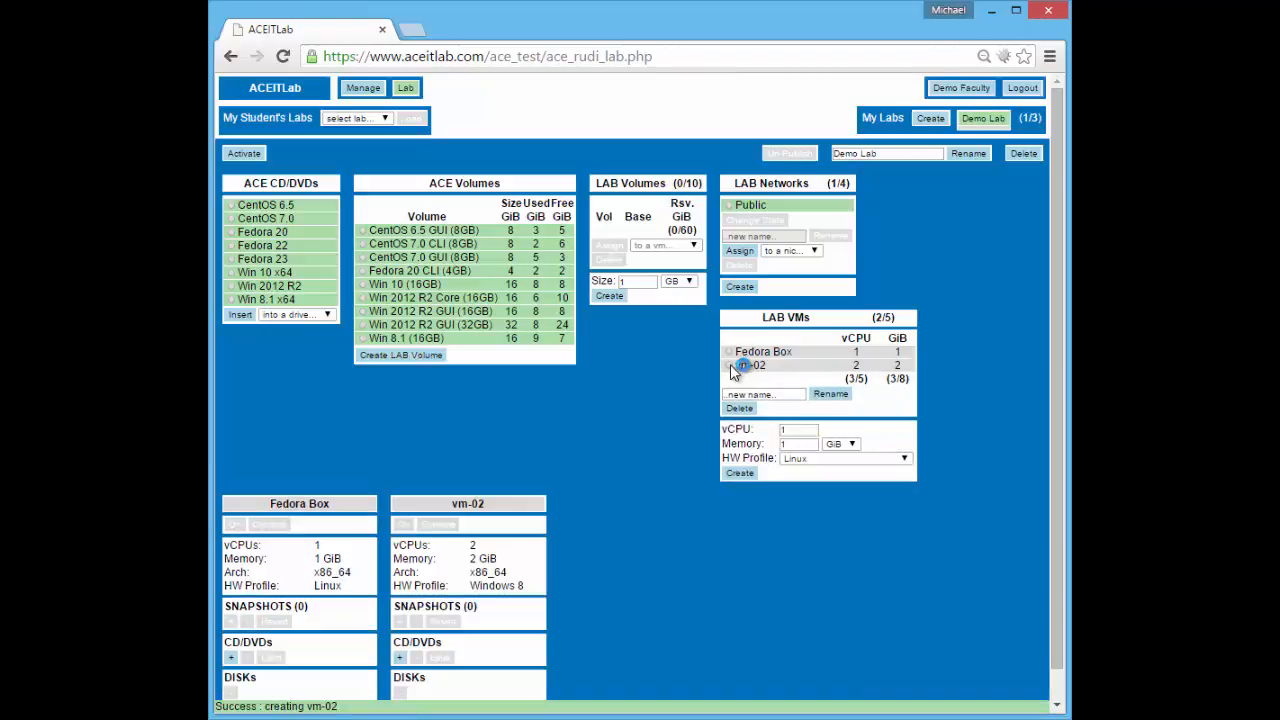
left_click(795, 396)
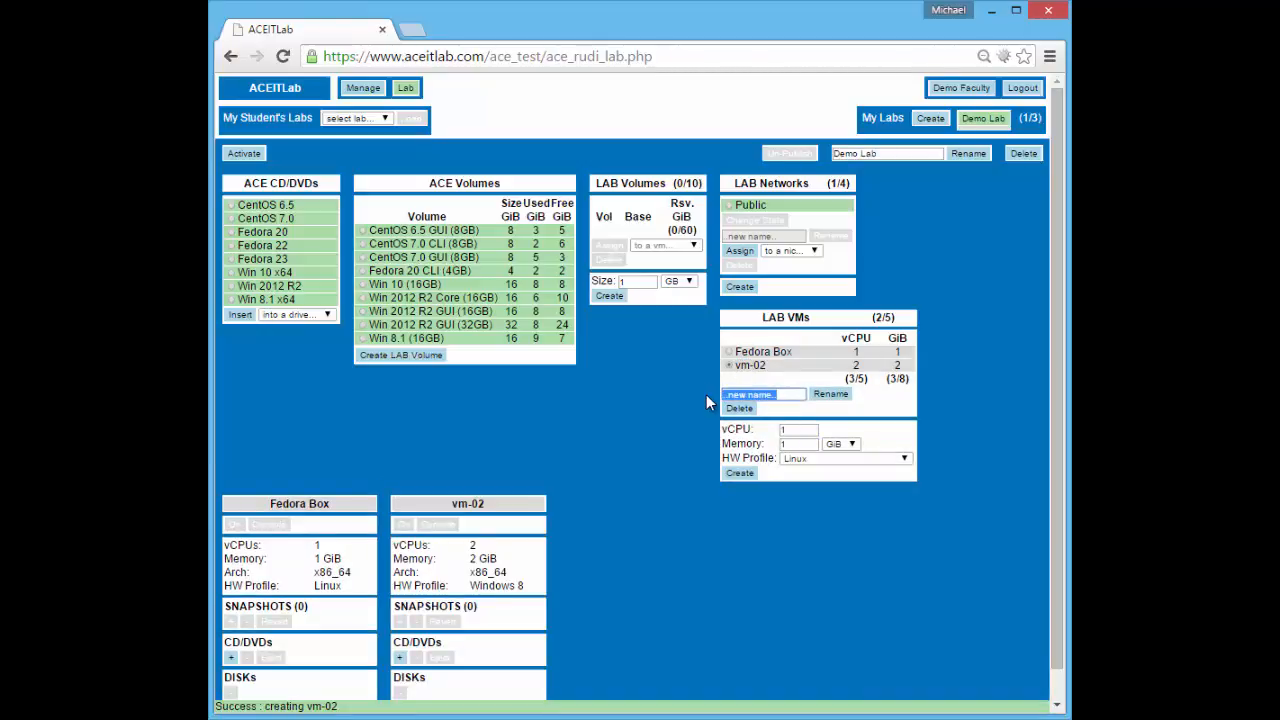
type("Win Box")
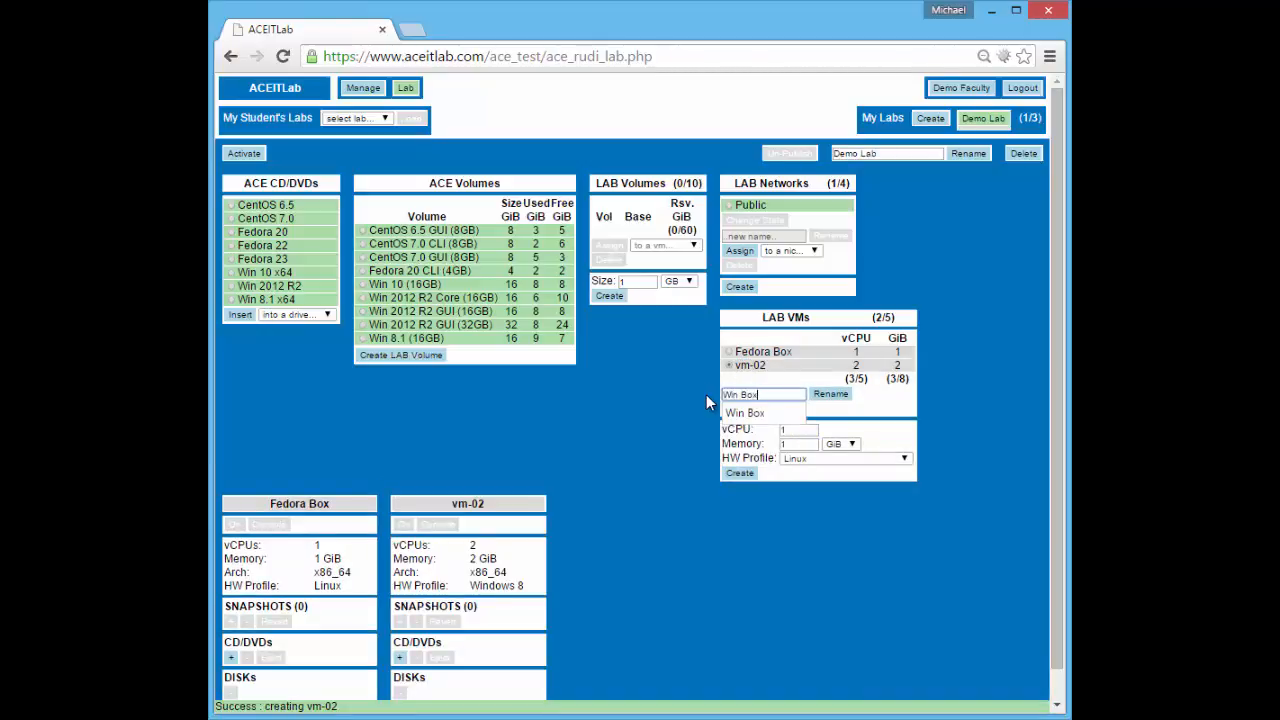
left_click(760, 413)
left_click(830, 393)
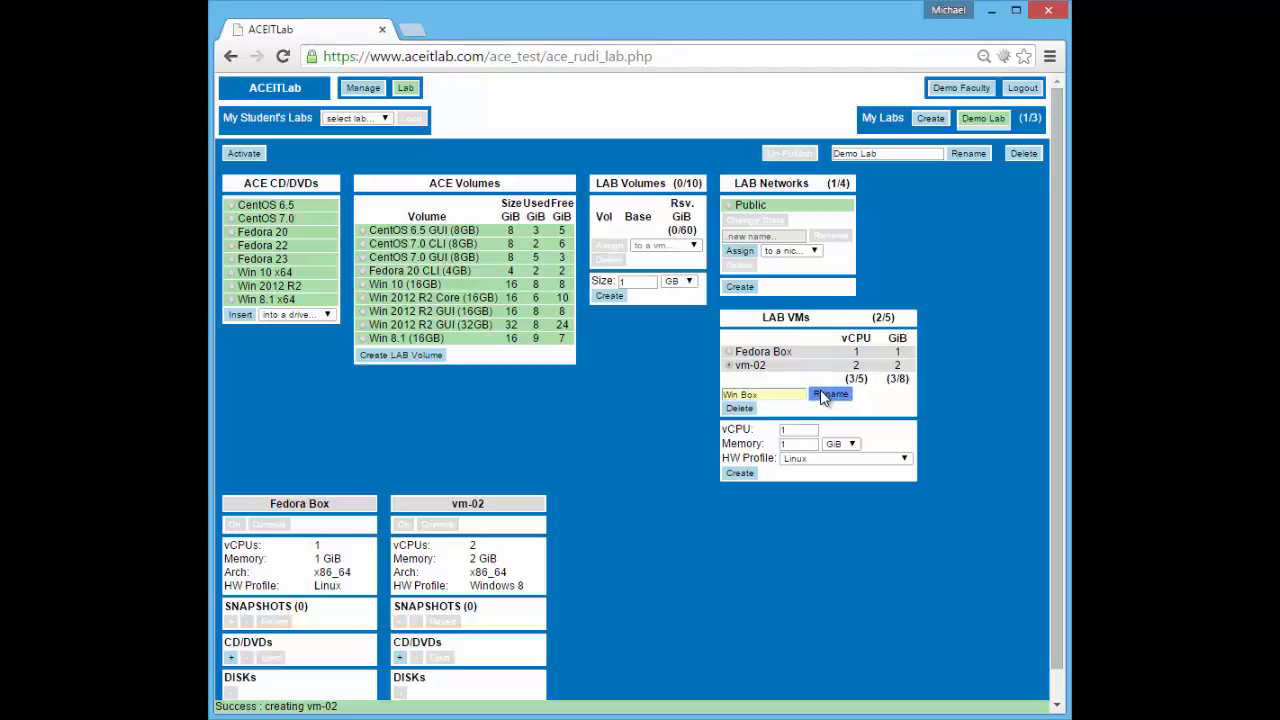
left_click_drag(778, 368, 736, 366)
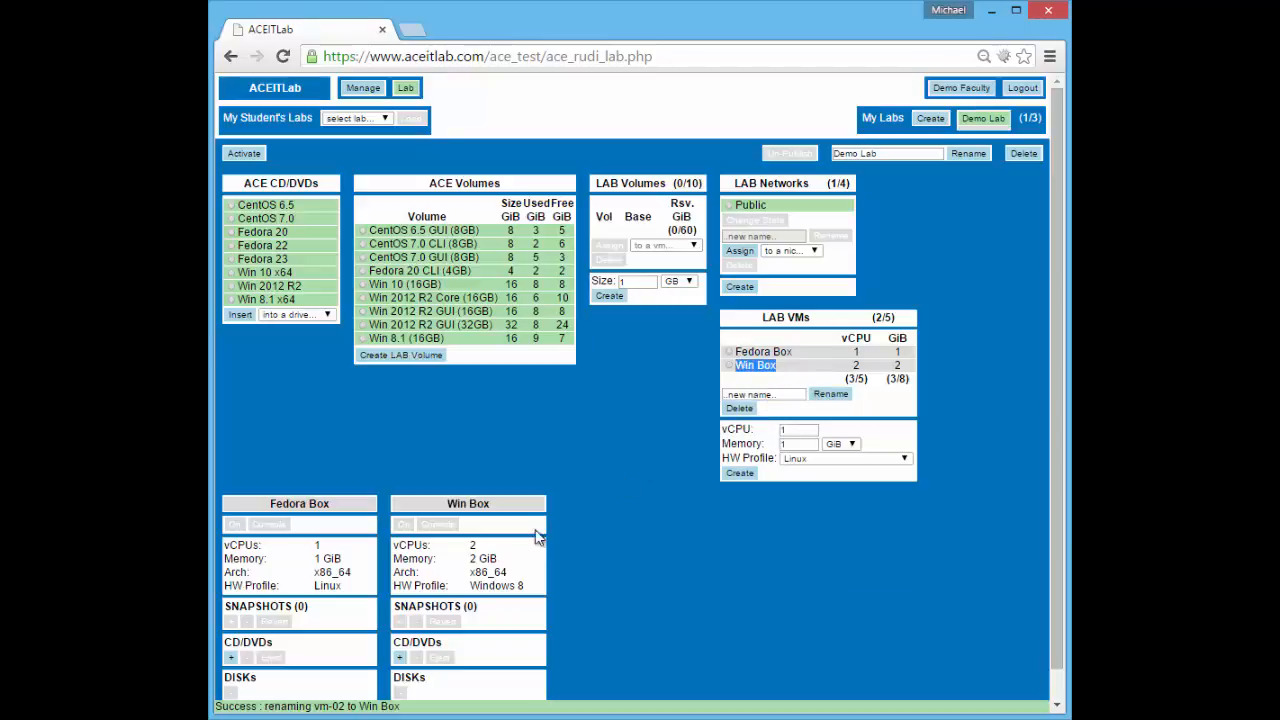
left_click_drag(447, 503, 496, 507)
left_click(496, 507)
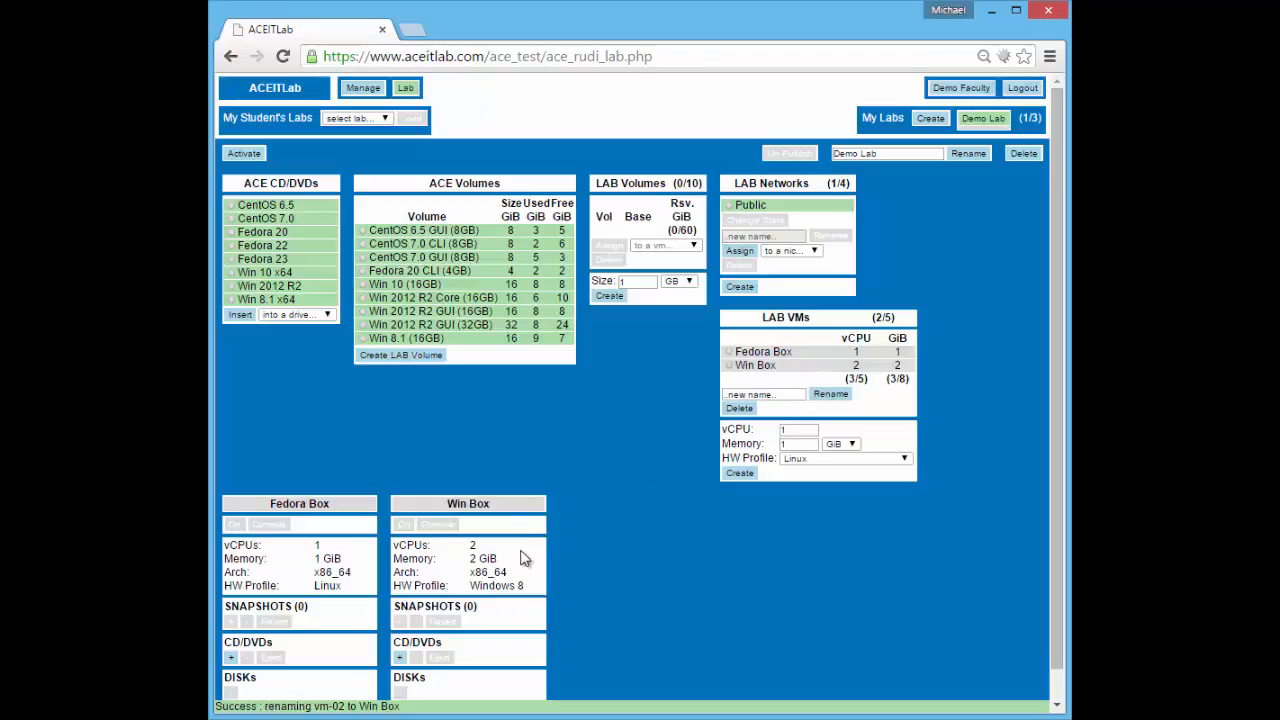
Add drive cd1 to Fedora Box and insert the Fedora 20 disc into it
scroll(527, 560, "down", 1)
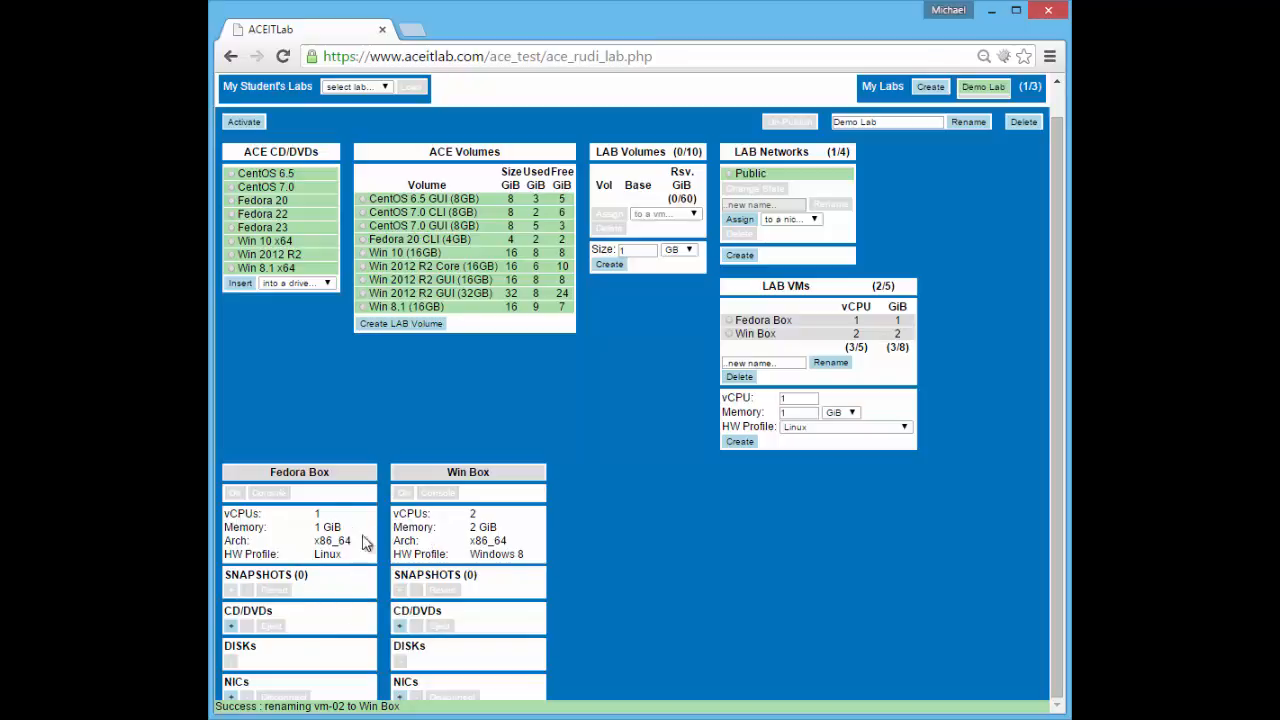
left_click(231, 626)
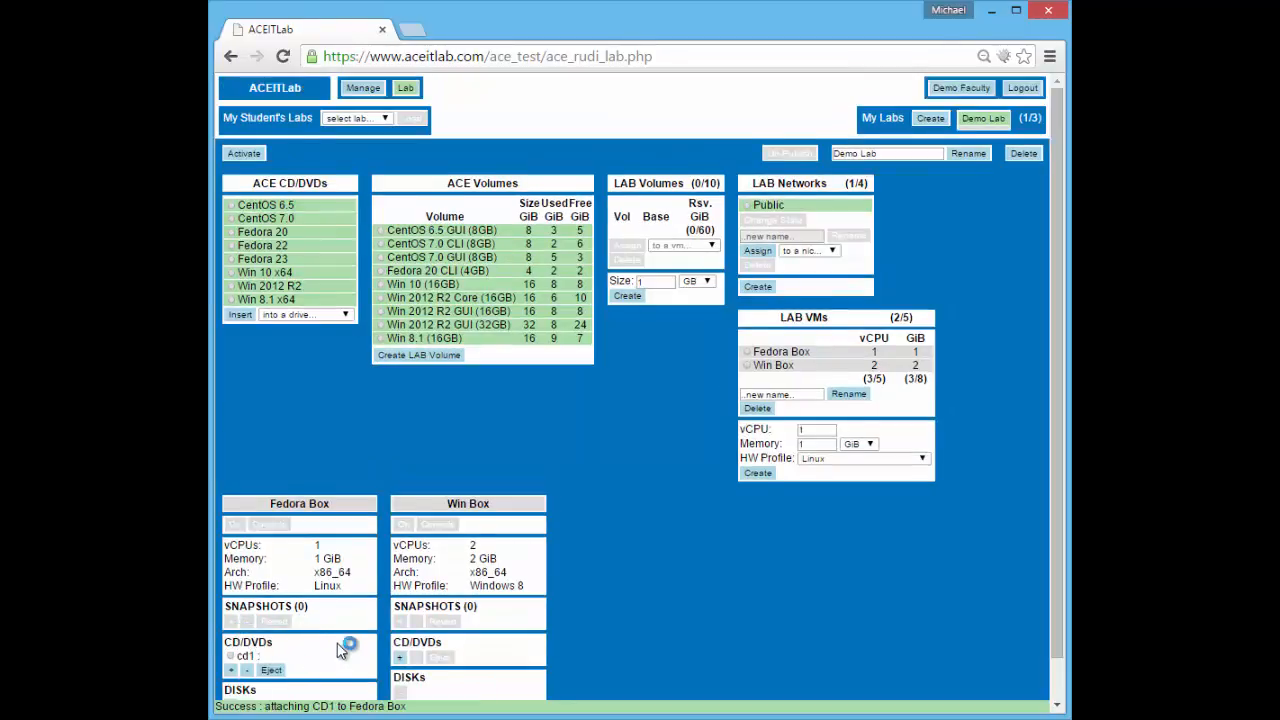
scroll(330, 640, "down", 1)
left_click(231, 612)
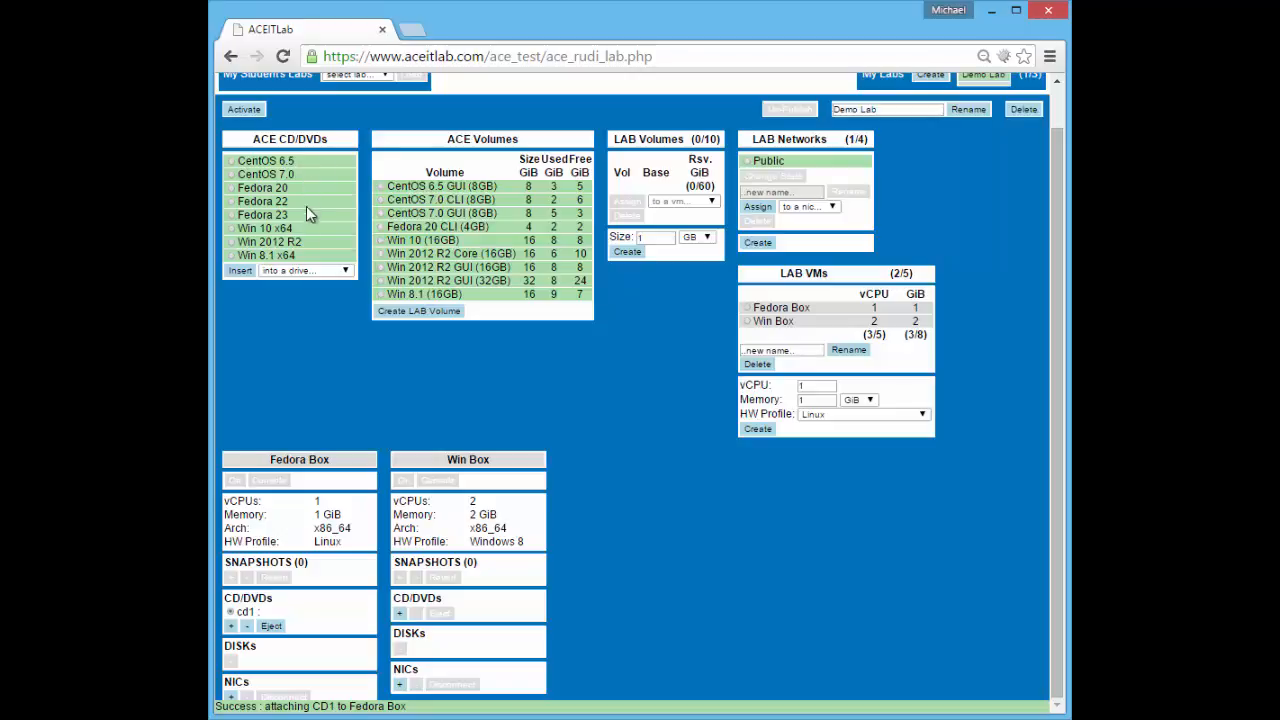
left_click(232, 188)
left_click(278, 270)
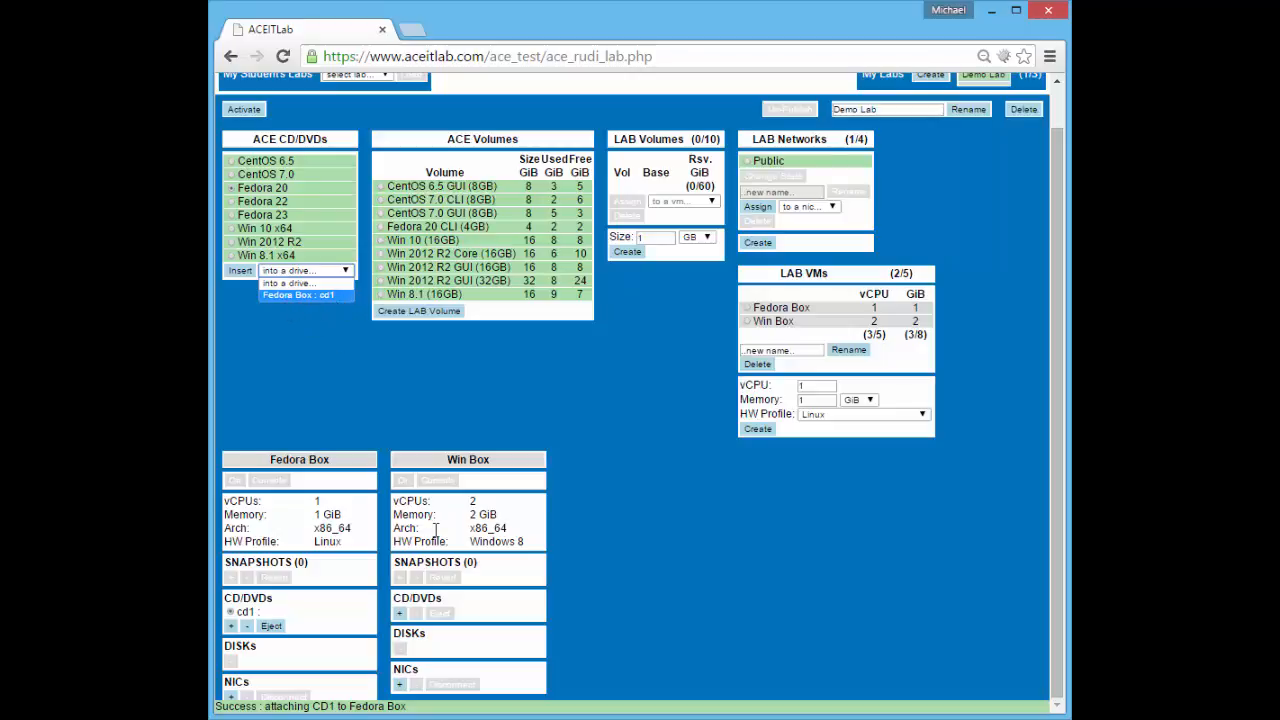
left_click(298, 295)
left_click(242, 271)
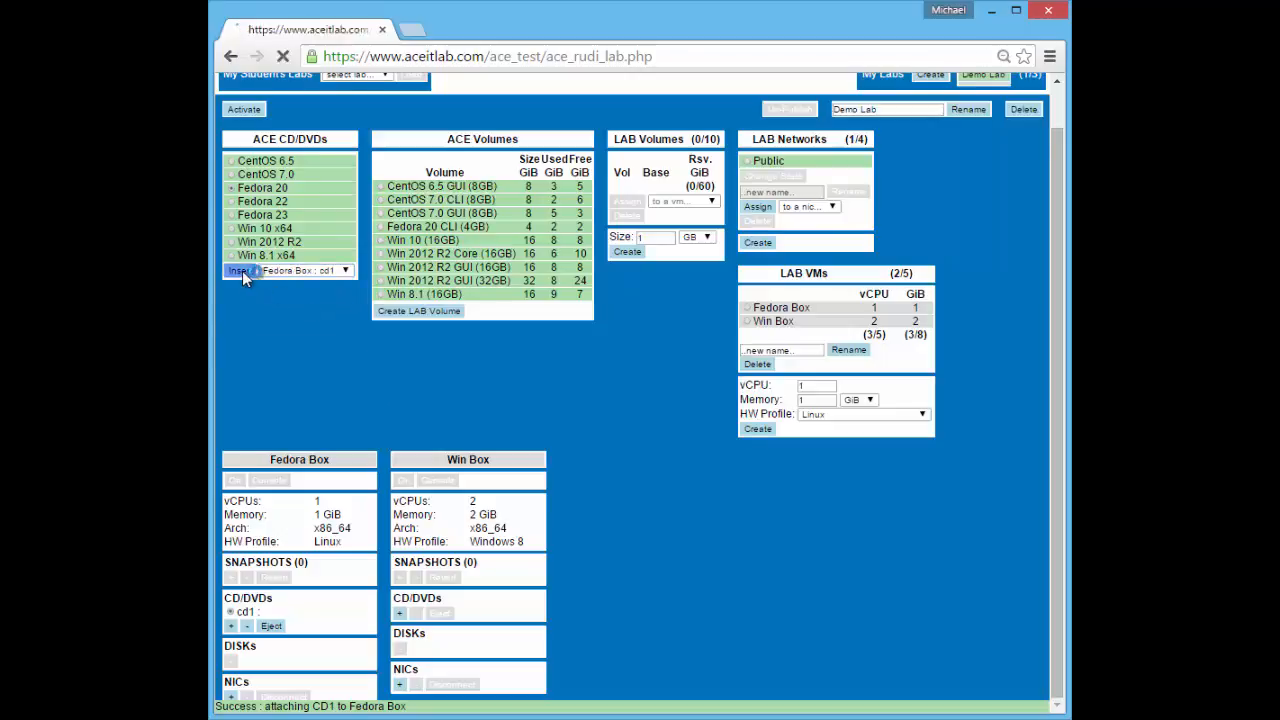
scroll(295, 460, "down", 1)
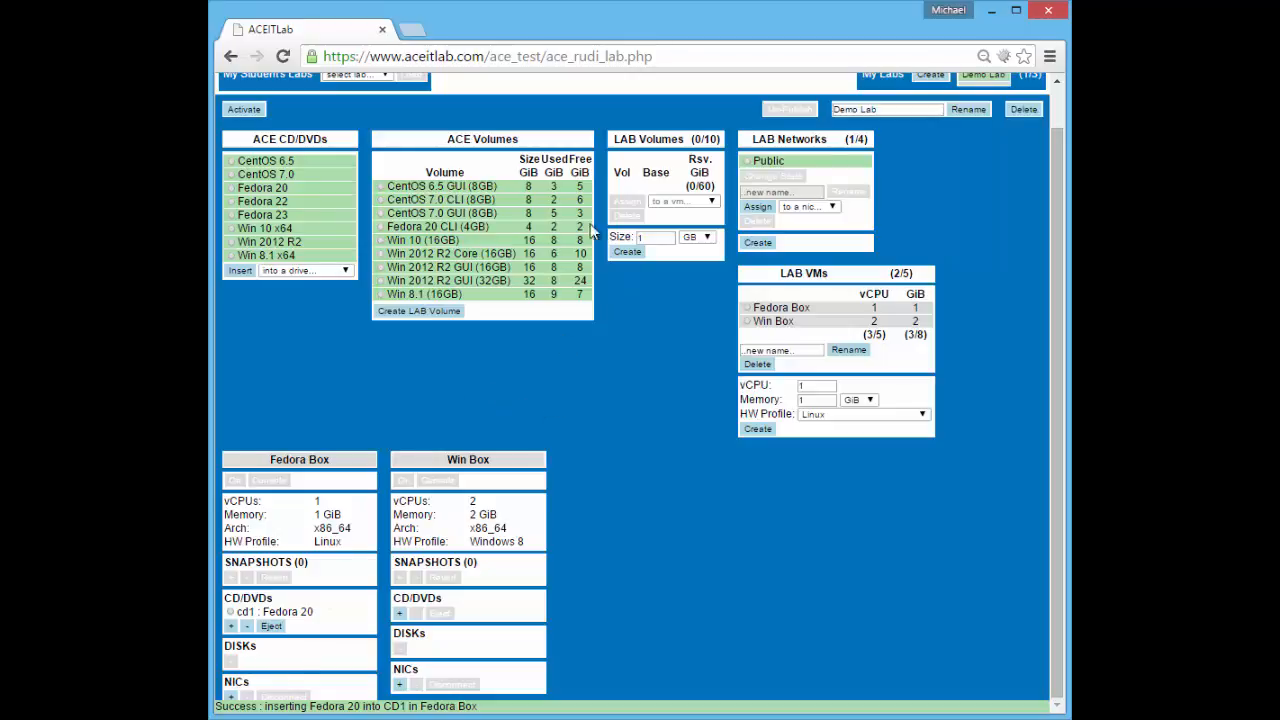
Create a 10 GB lab volume, vol-01
left_click(661, 238)
type("0")
left_click(628, 252)
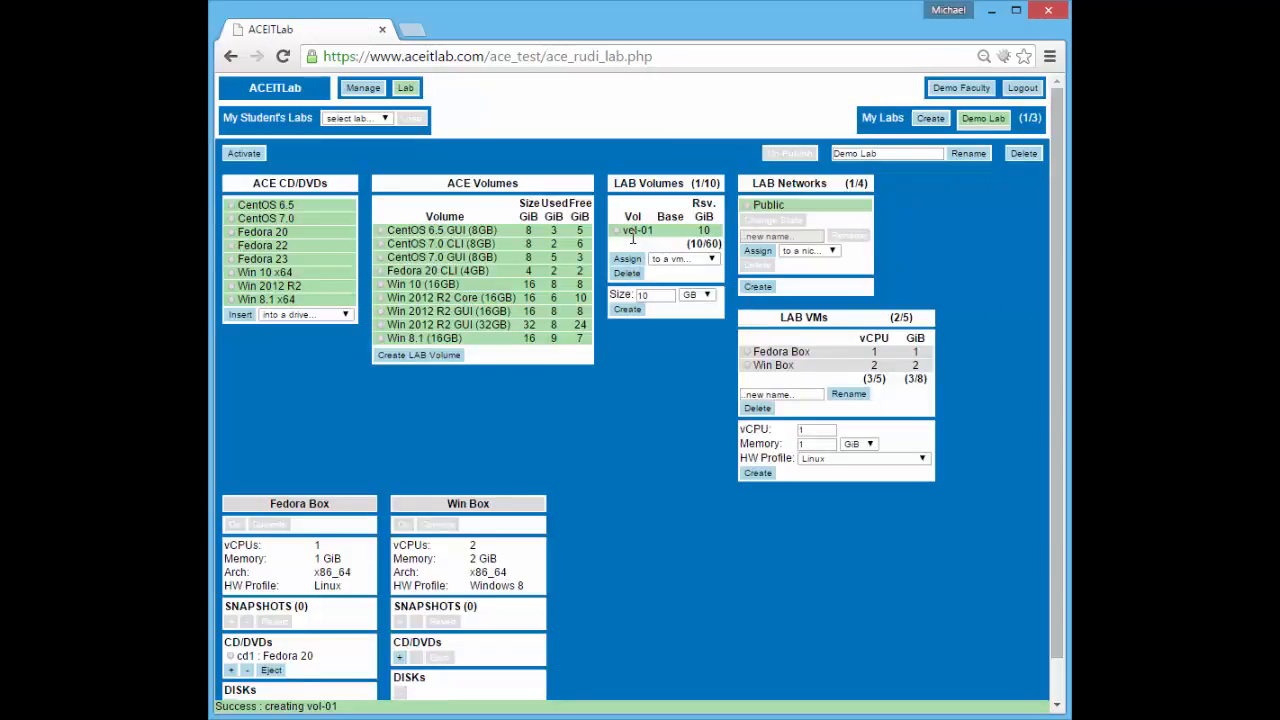
left_click_drag(623, 232, 713, 235)
Assign vol-01 to Fedora Box so it shows as disk 1
left_click(685, 258)
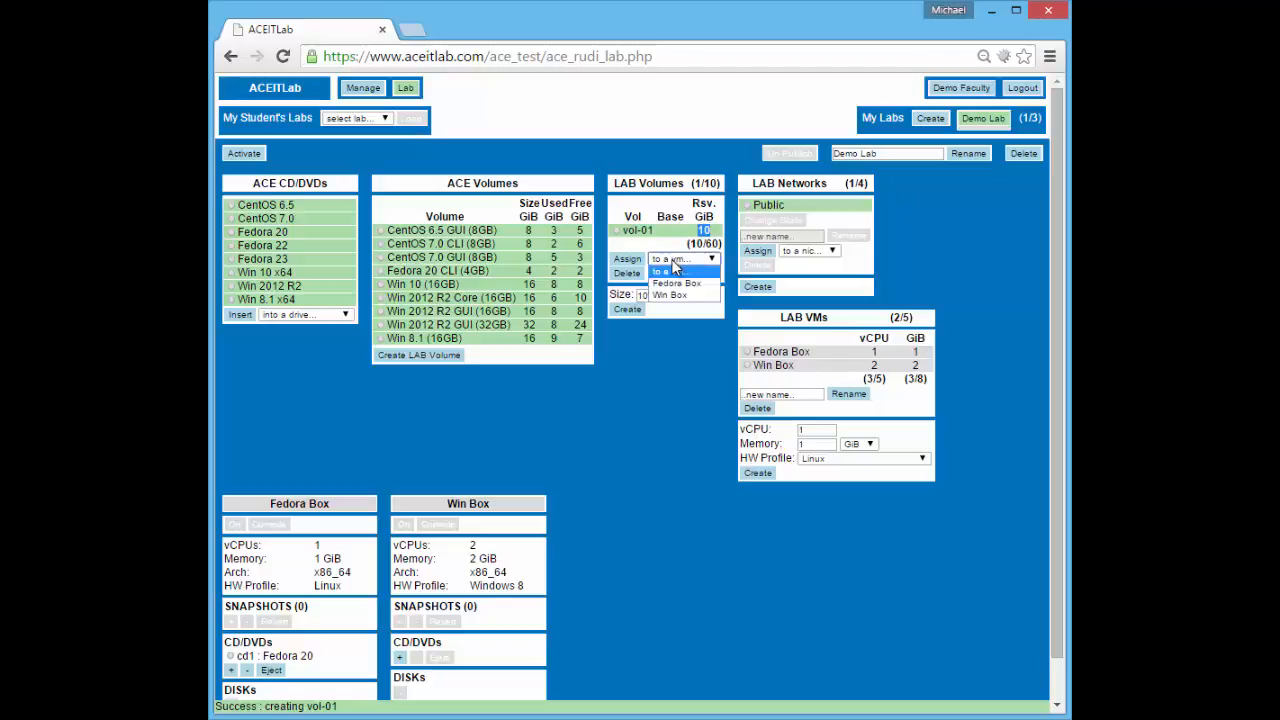
left_click(688, 288)
left_click(640, 260)
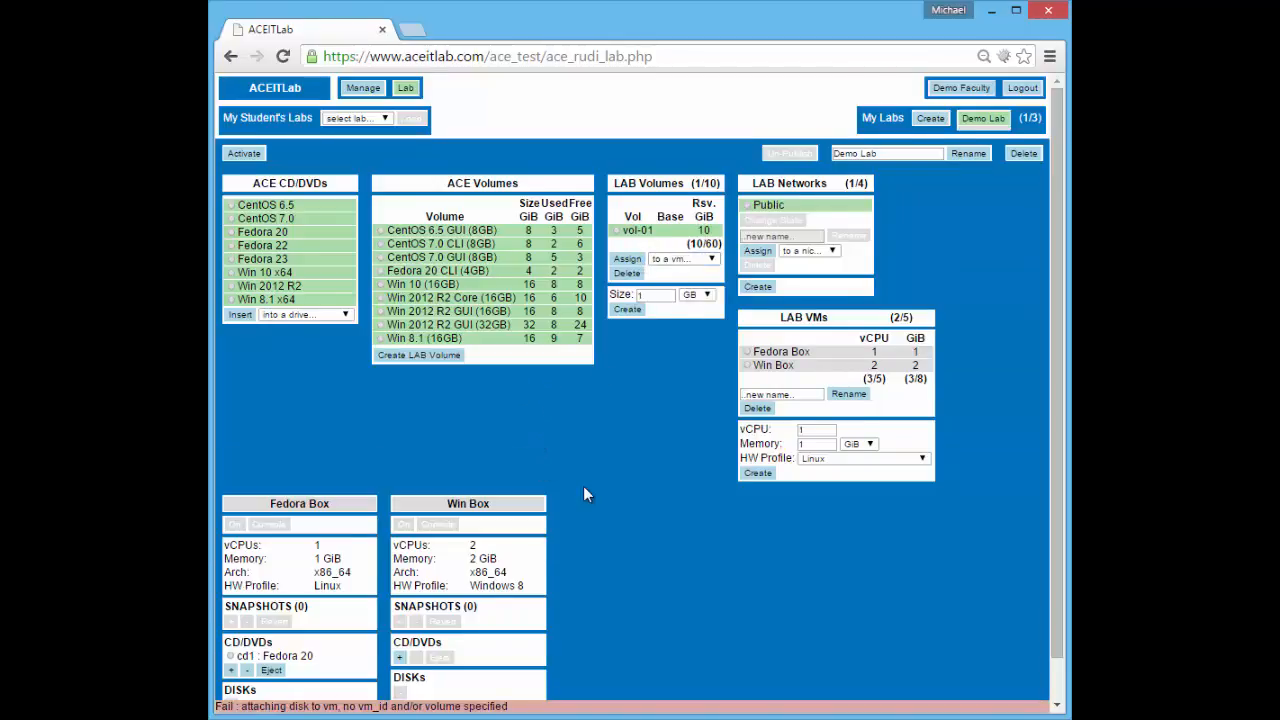
scroll(583, 486, "down", 1)
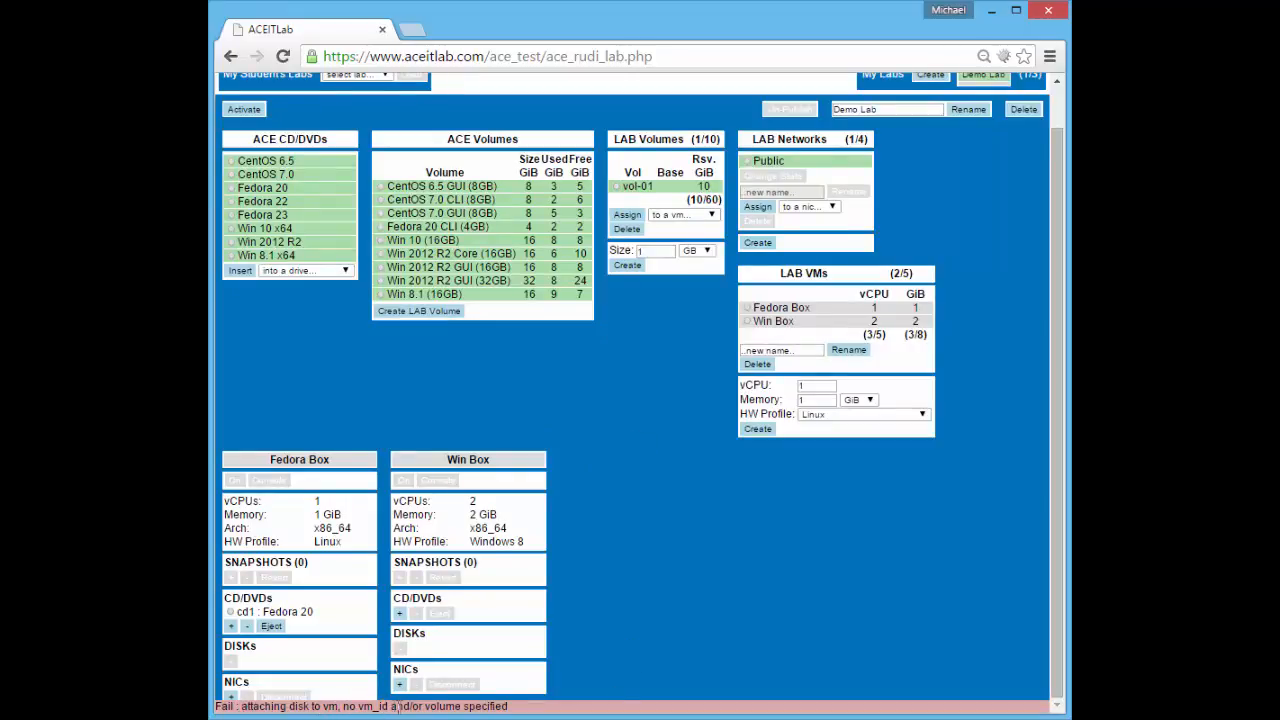
scroll(660, 440, "up", 1)
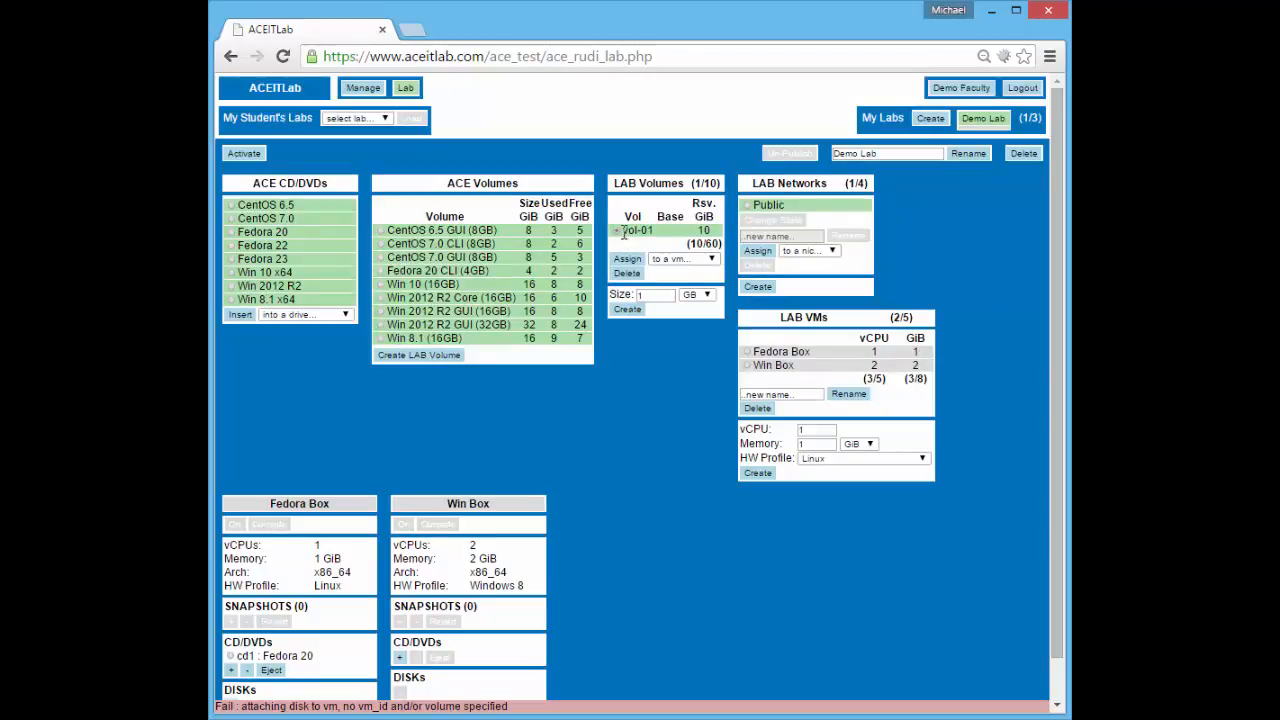
left_click(677, 259)
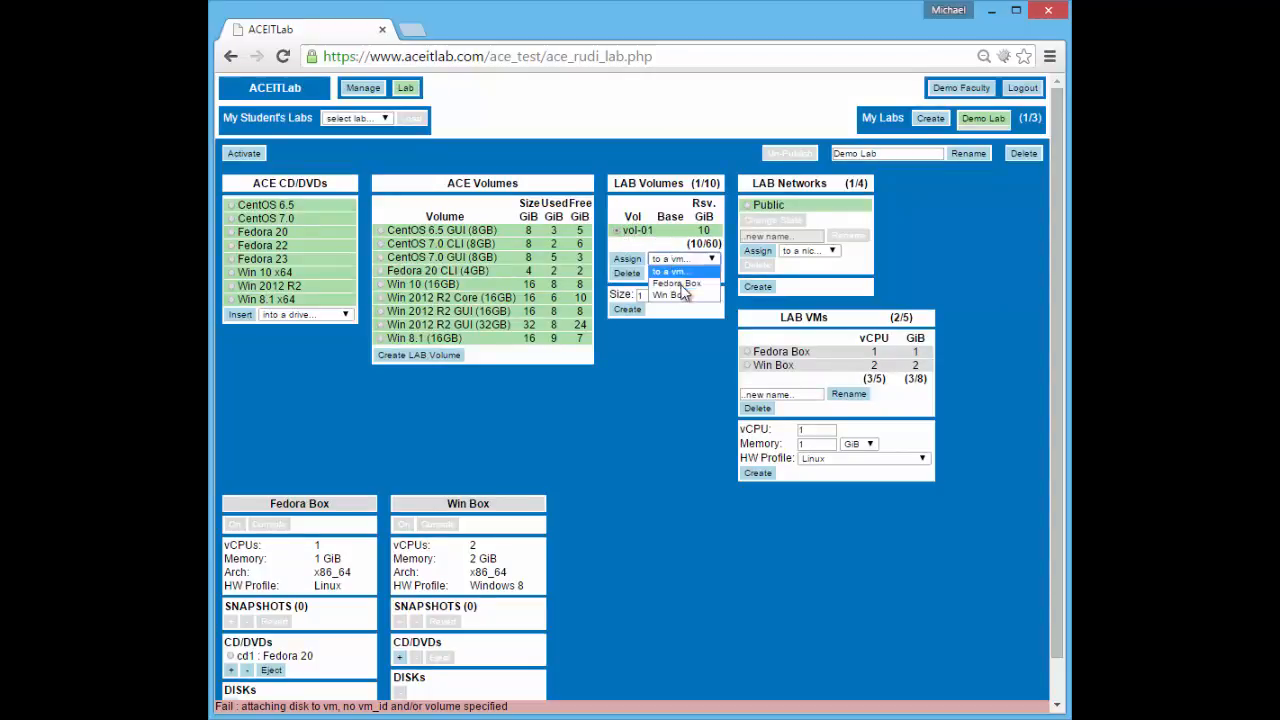
left_click(677, 283)
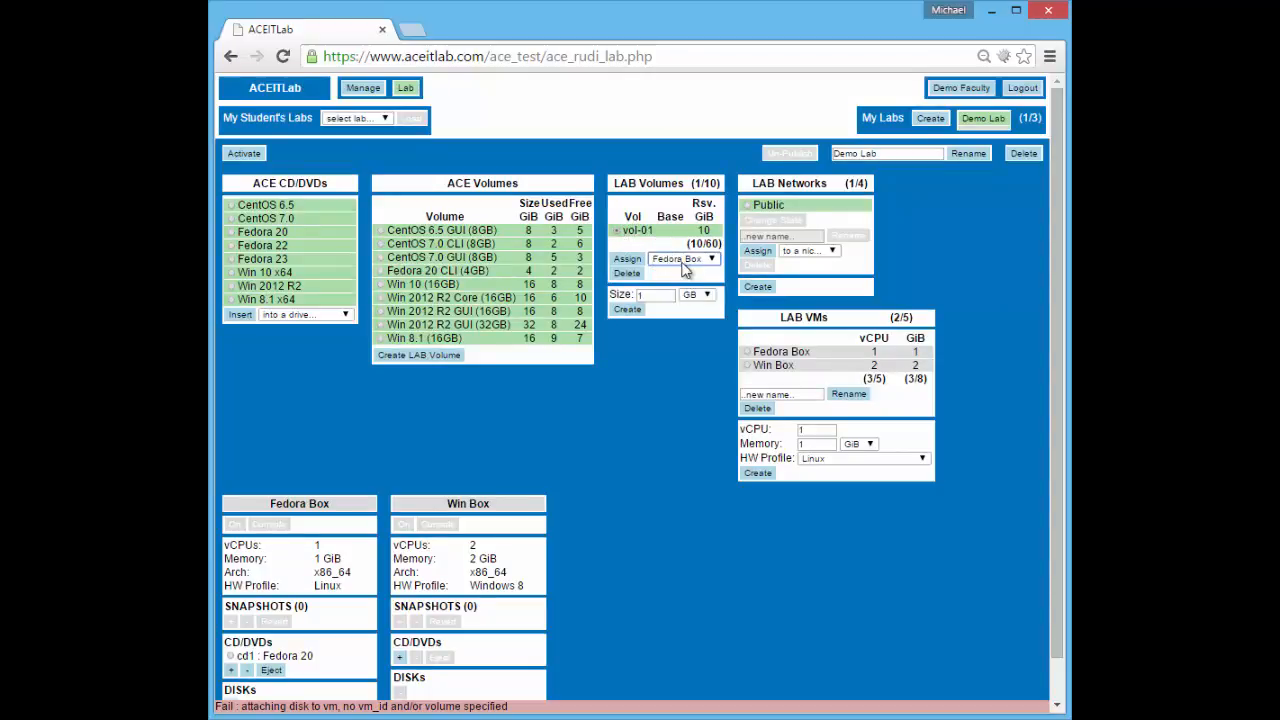
left_click(628, 262)
scroll(597, 552, "down", 1)
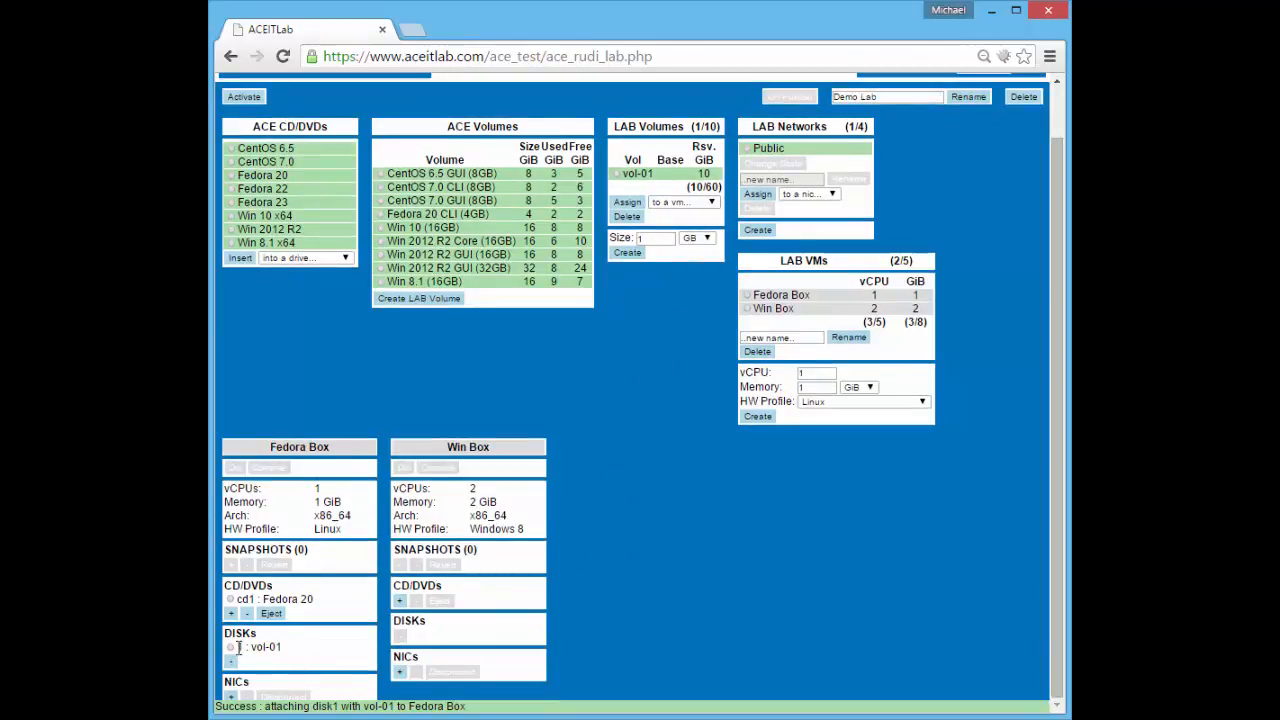
left_click_drag(250, 647, 274, 648)
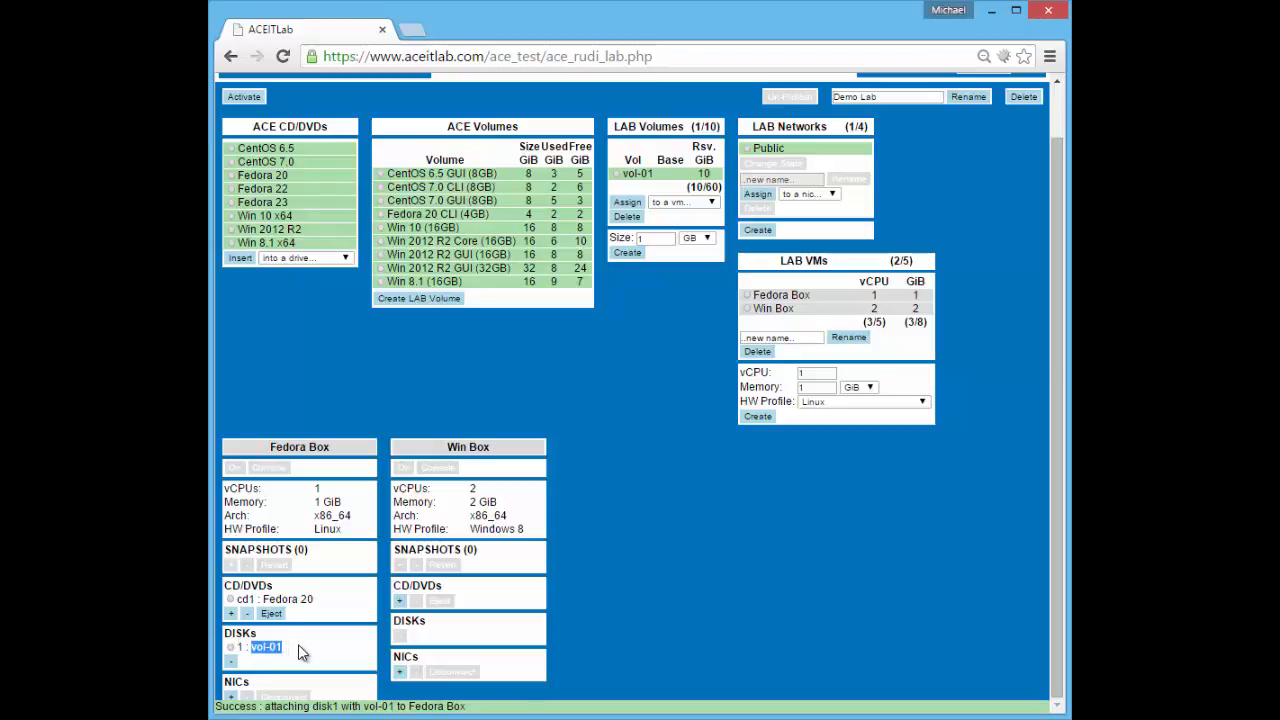
Add nic1 to Fedora Box and connect it to the Public network
left_click(298, 644)
left_click(231, 697)
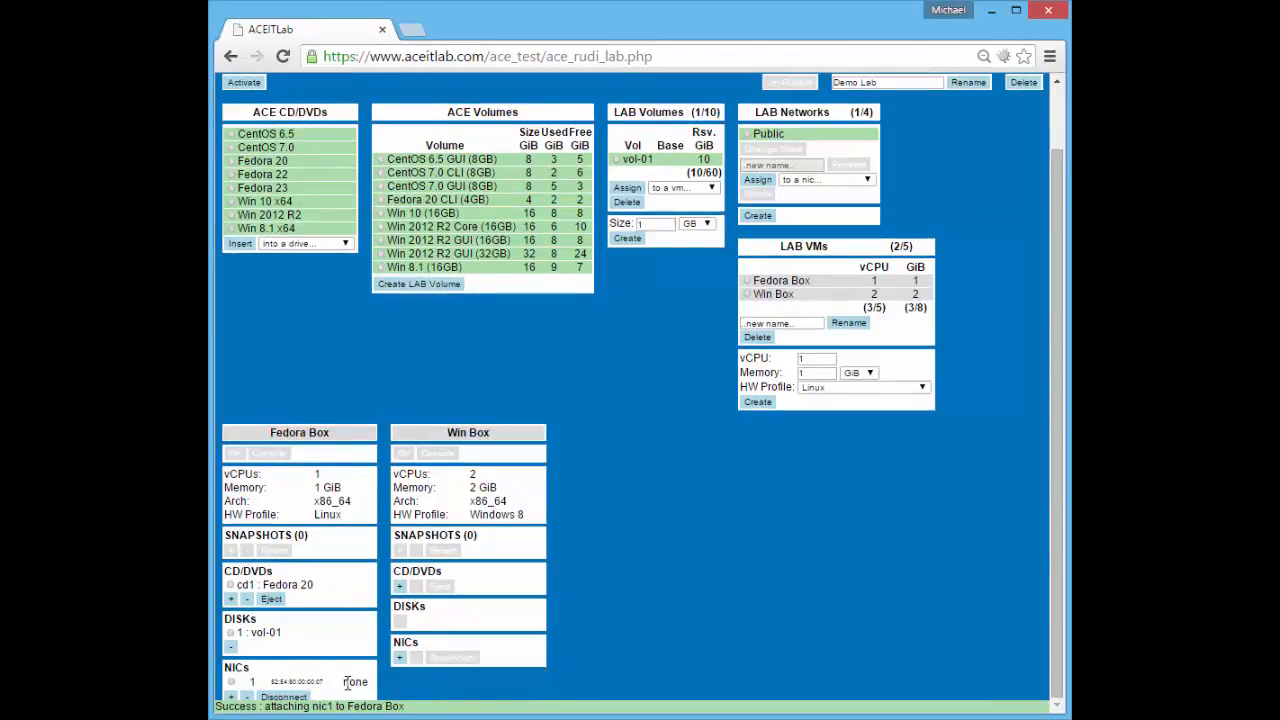
left_click_drag(343, 682, 372, 682)
left_click(752, 141)
left_click(815, 180)
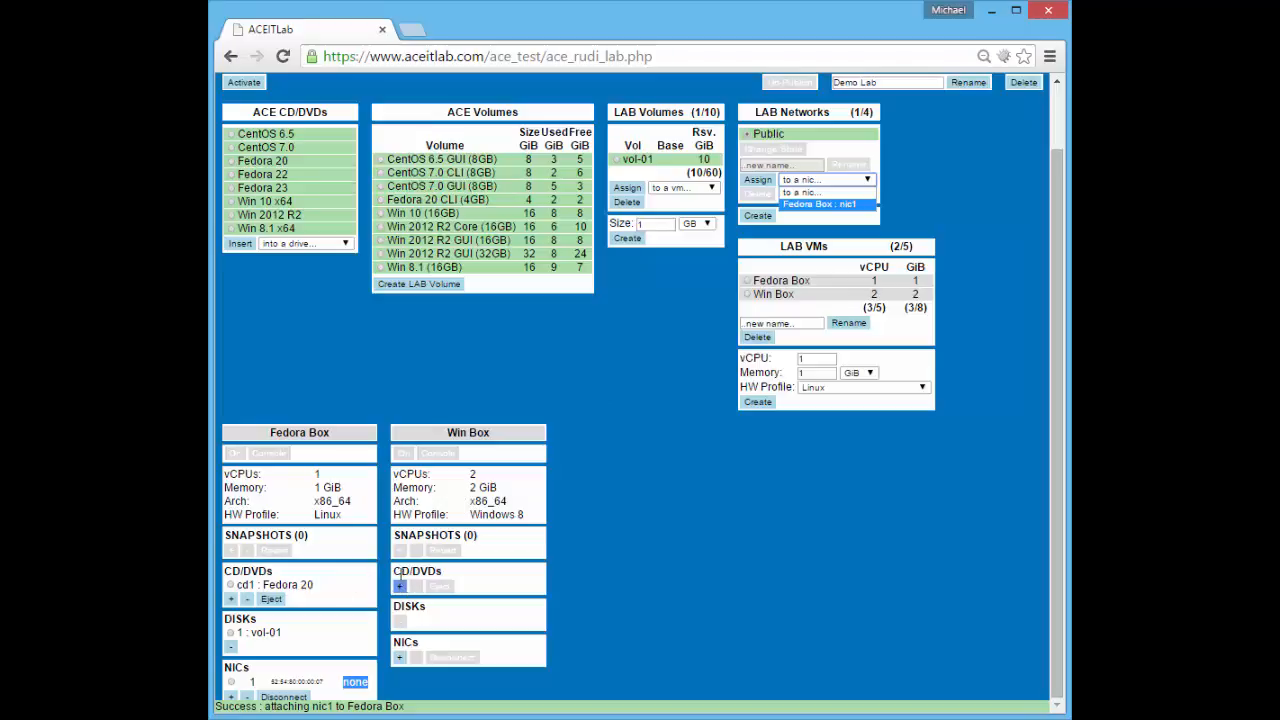
left_click(788, 205)
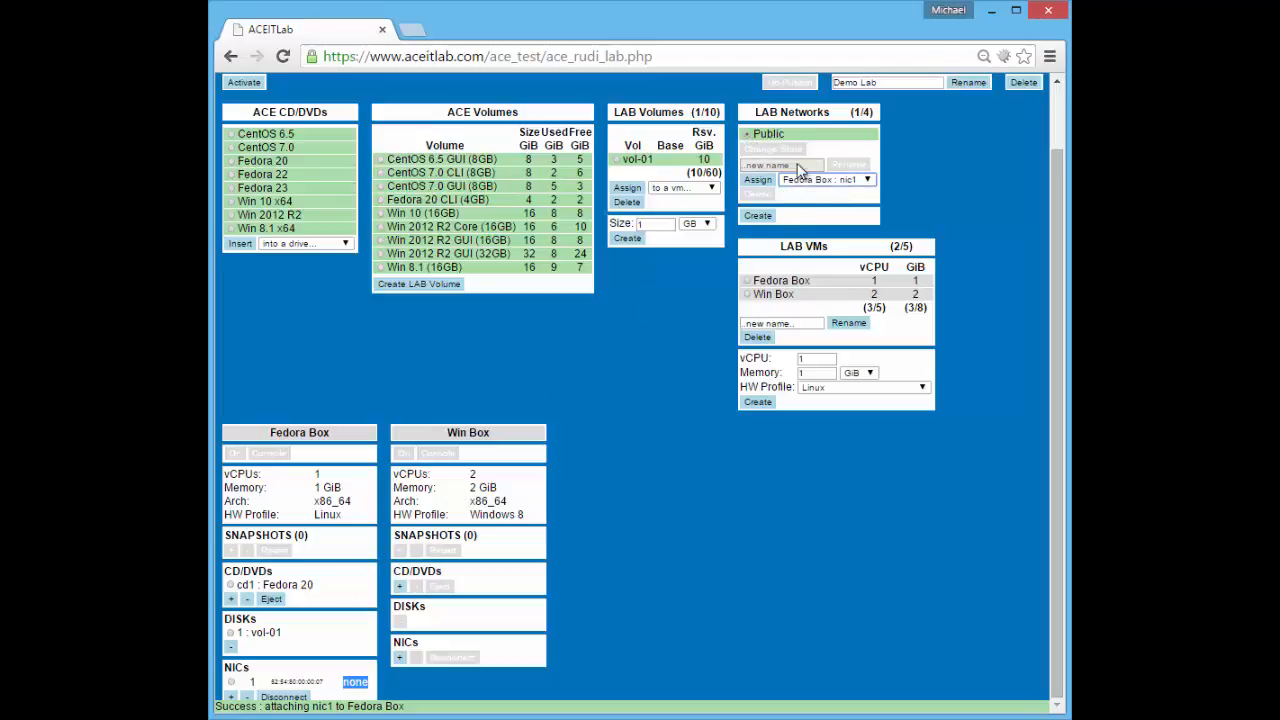
left_click(757, 180)
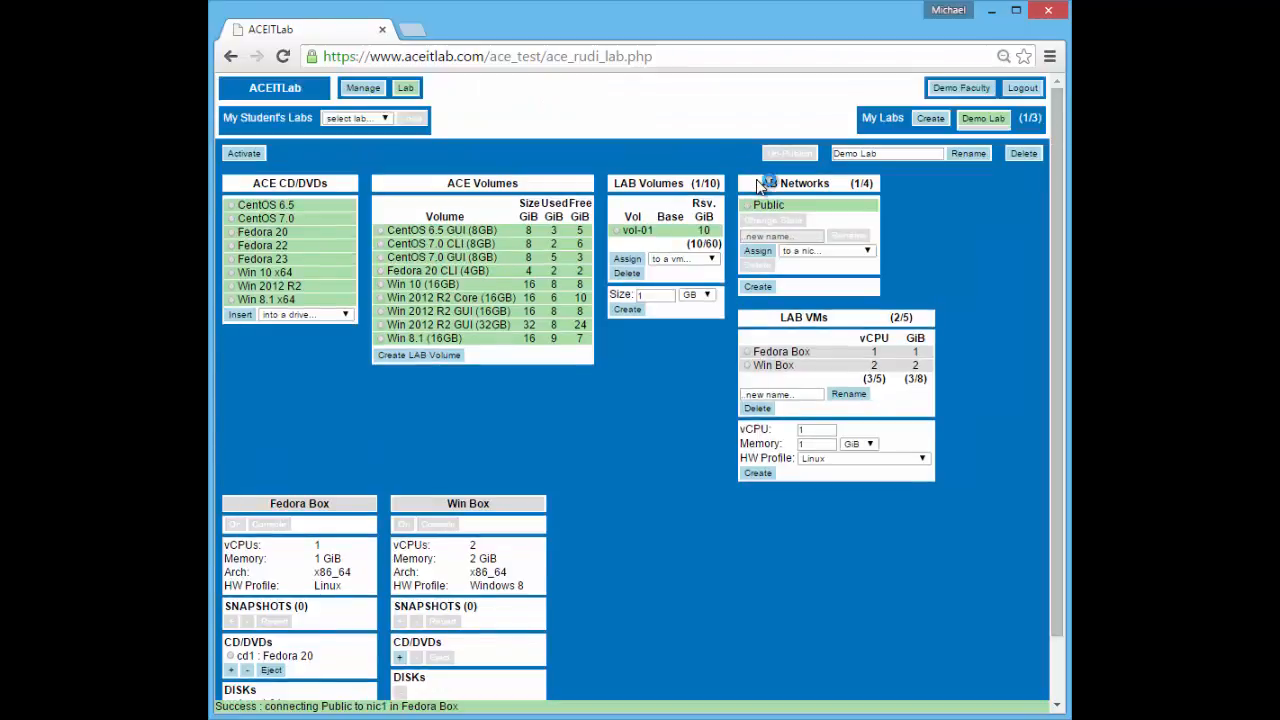
scroll(333, 490, "down", 1)
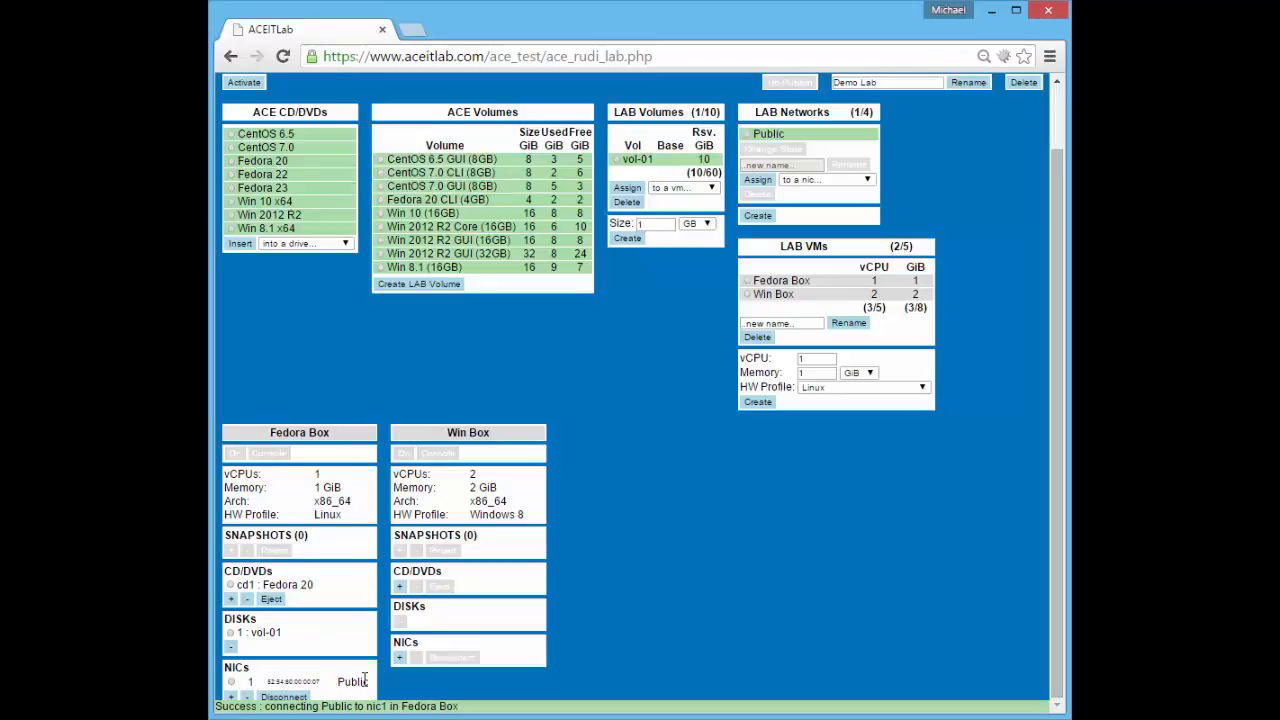
Add a second interface, nic2, to Fedora Box and create lab network net-01
left_click(231, 697)
scroll(377, 656, "down", 1)
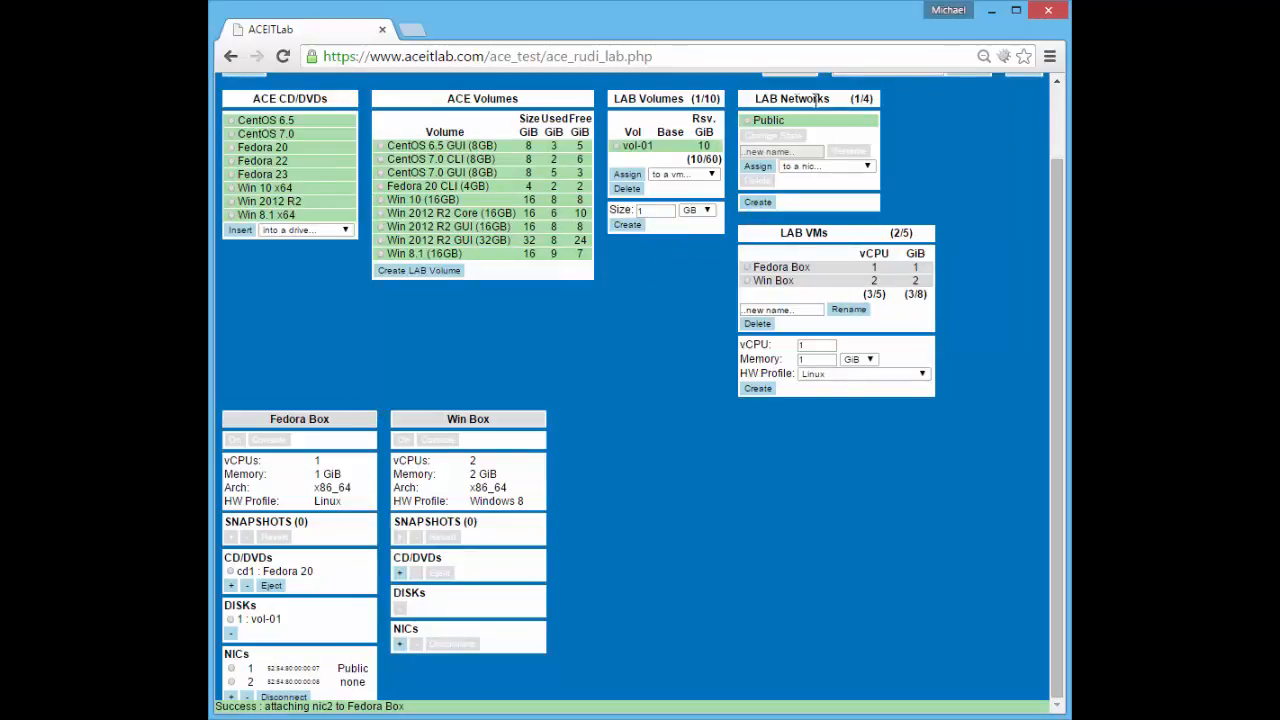
left_click(758, 202)
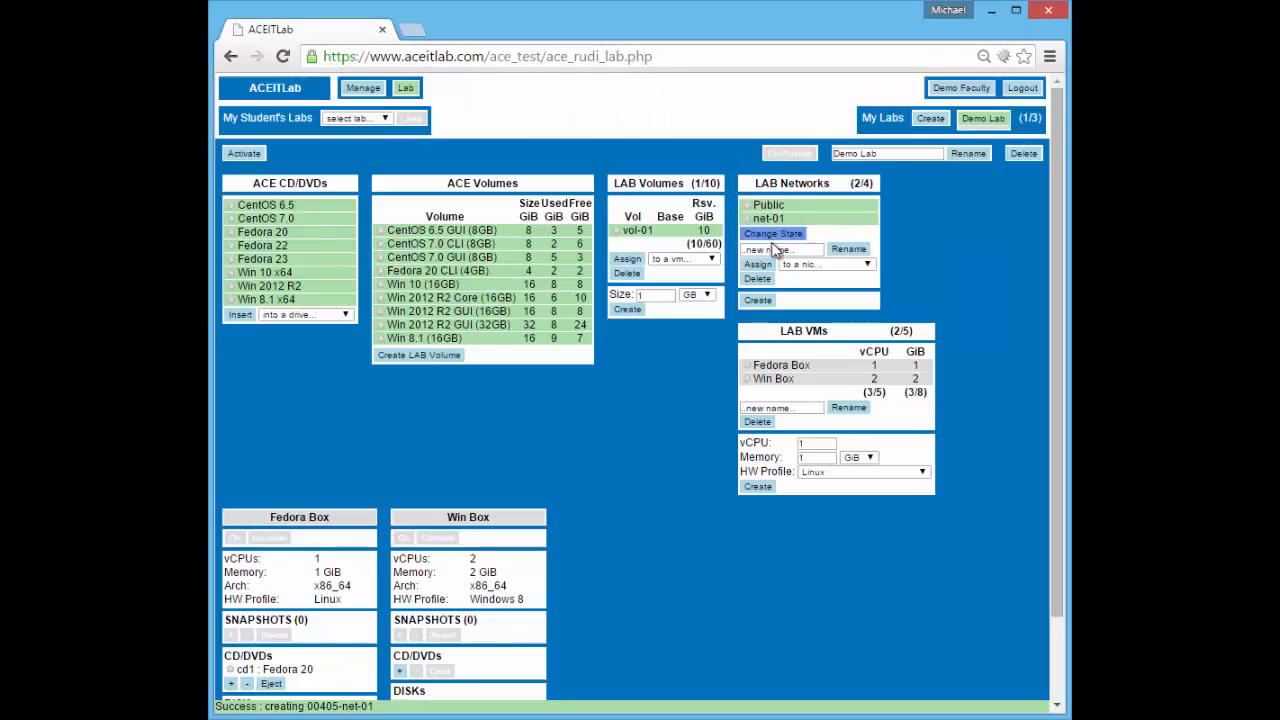
Rename lab network net-01 to 'Private'
left_click(747, 219)
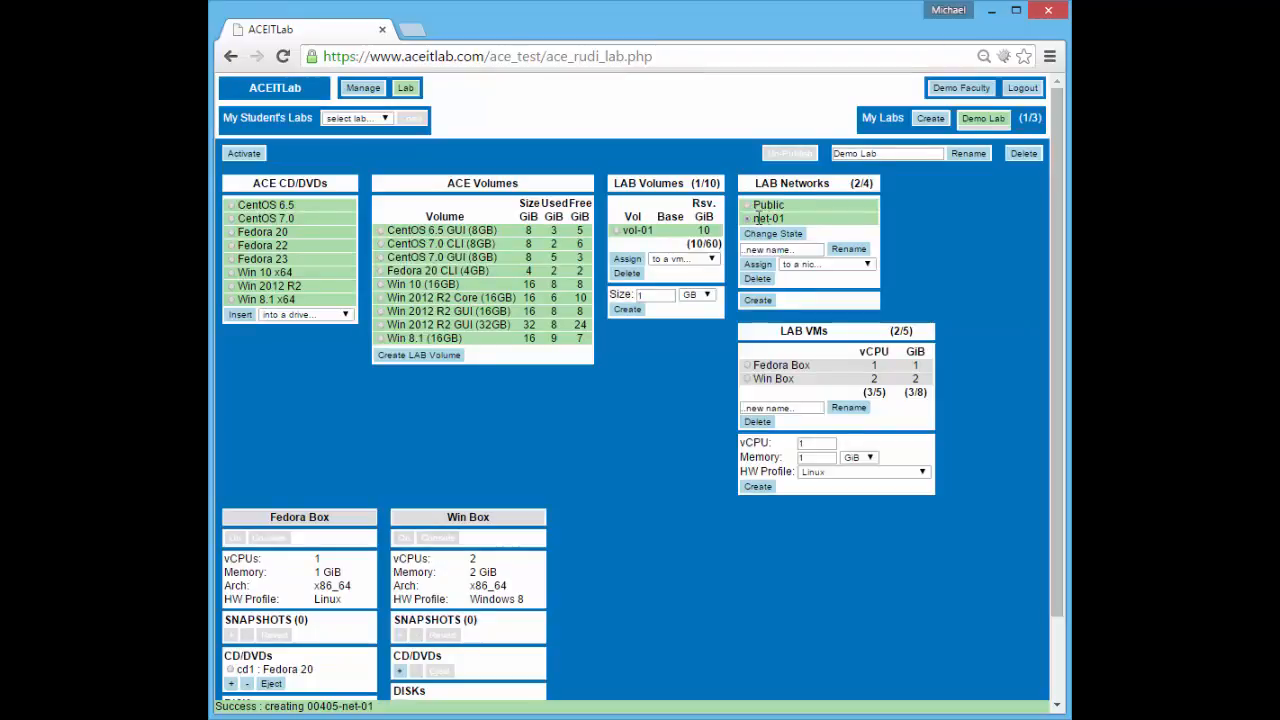
left_click_drag(808, 250, 733, 255)
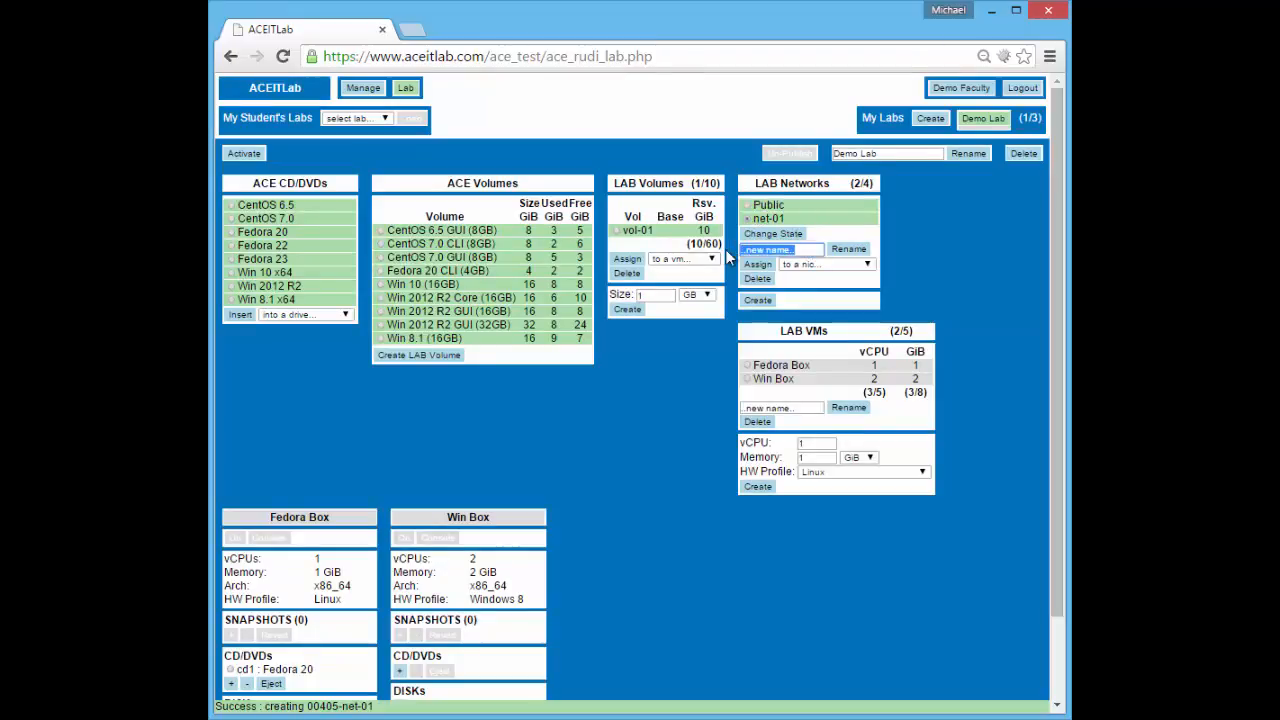
type("Private")
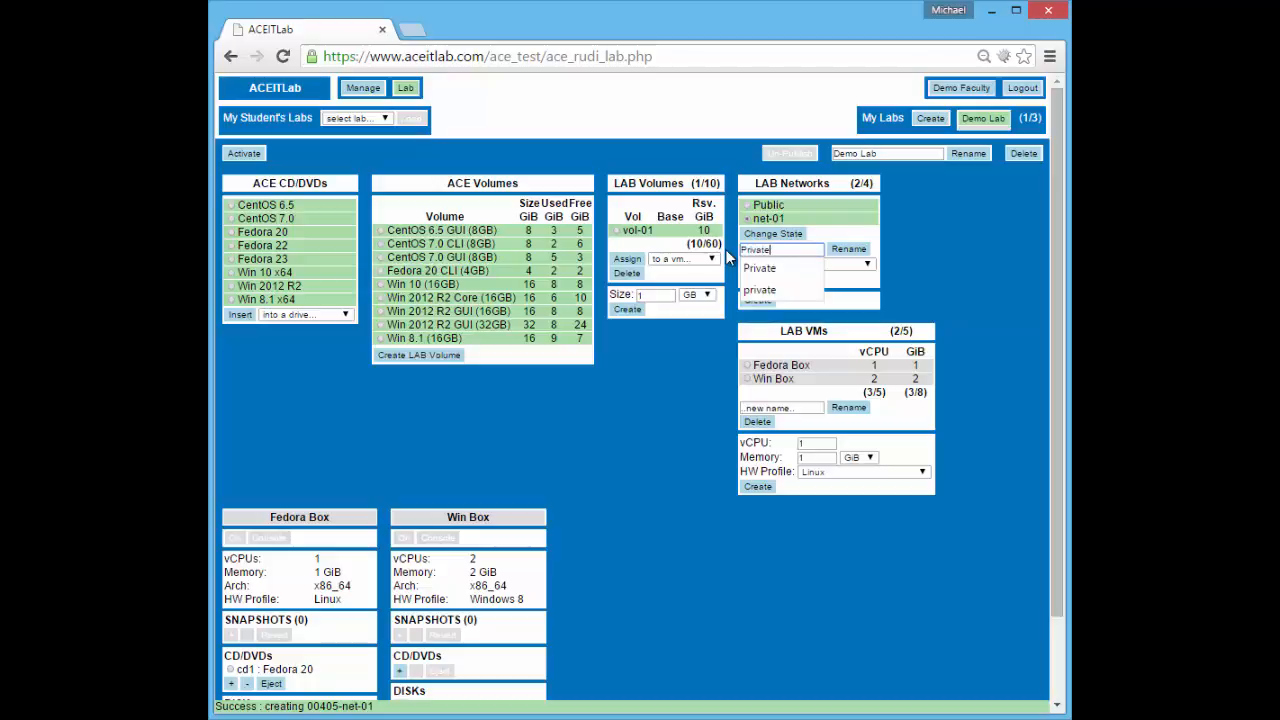
left_click(860, 252)
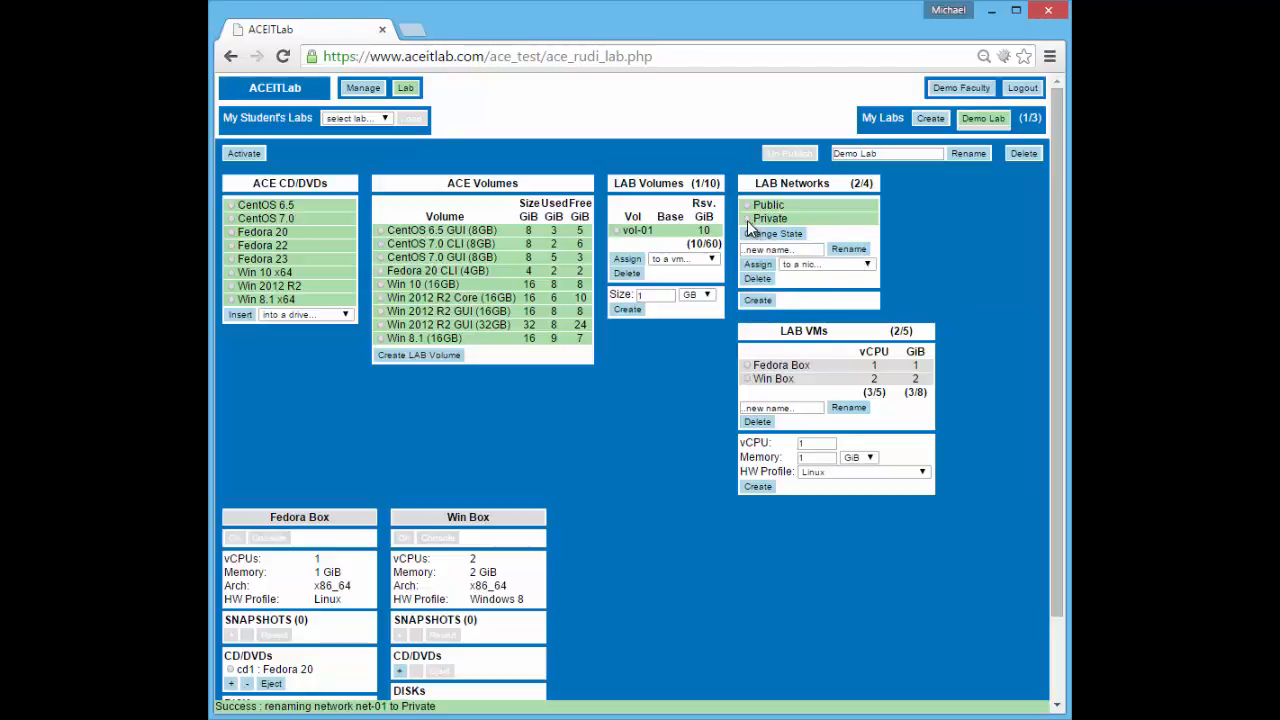
Connect Private to Fedora Box's nic2 and add a network interface to Win Box
left_click(820, 264)
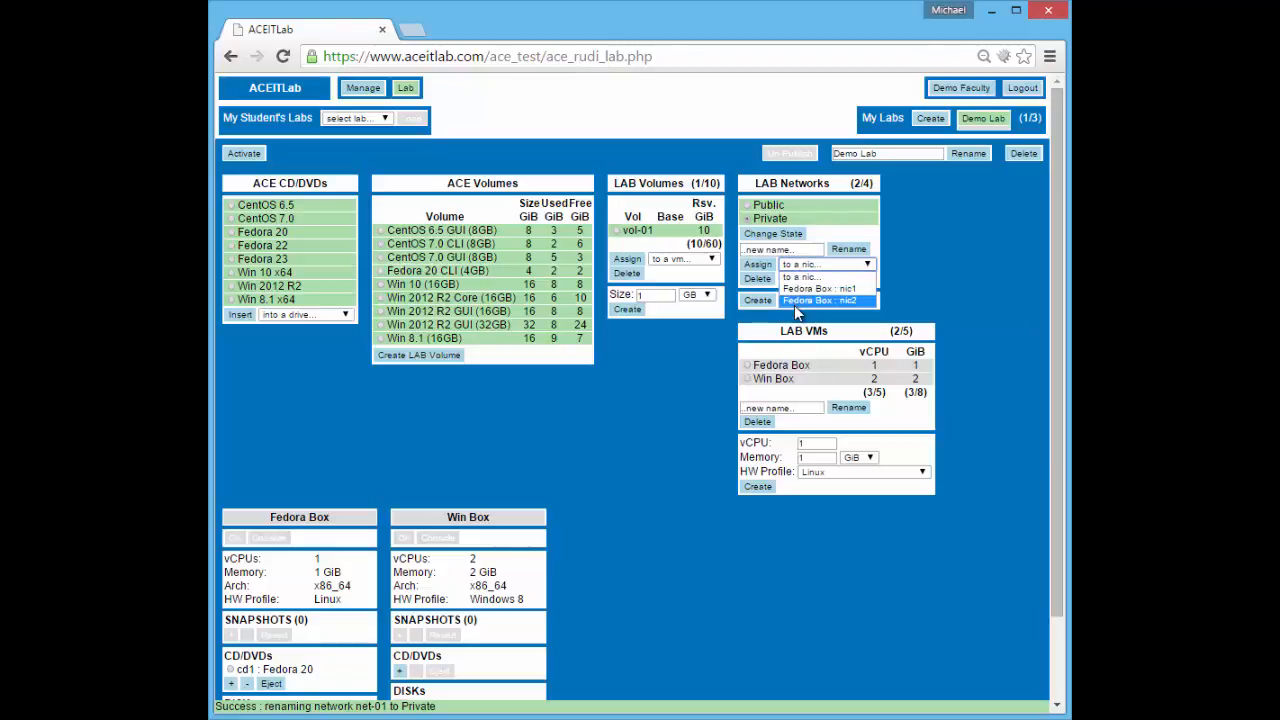
left_click(861, 300)
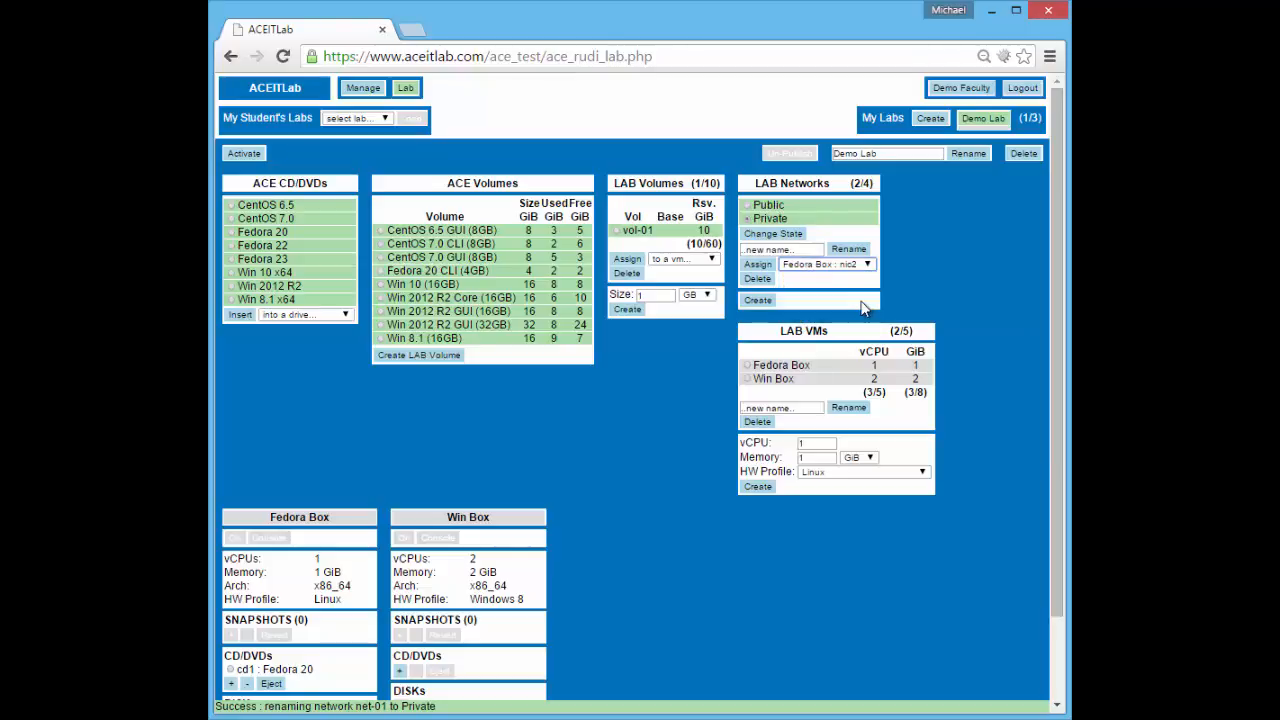
left_click(760, 266)
scroll(581, 471, "down", 2)
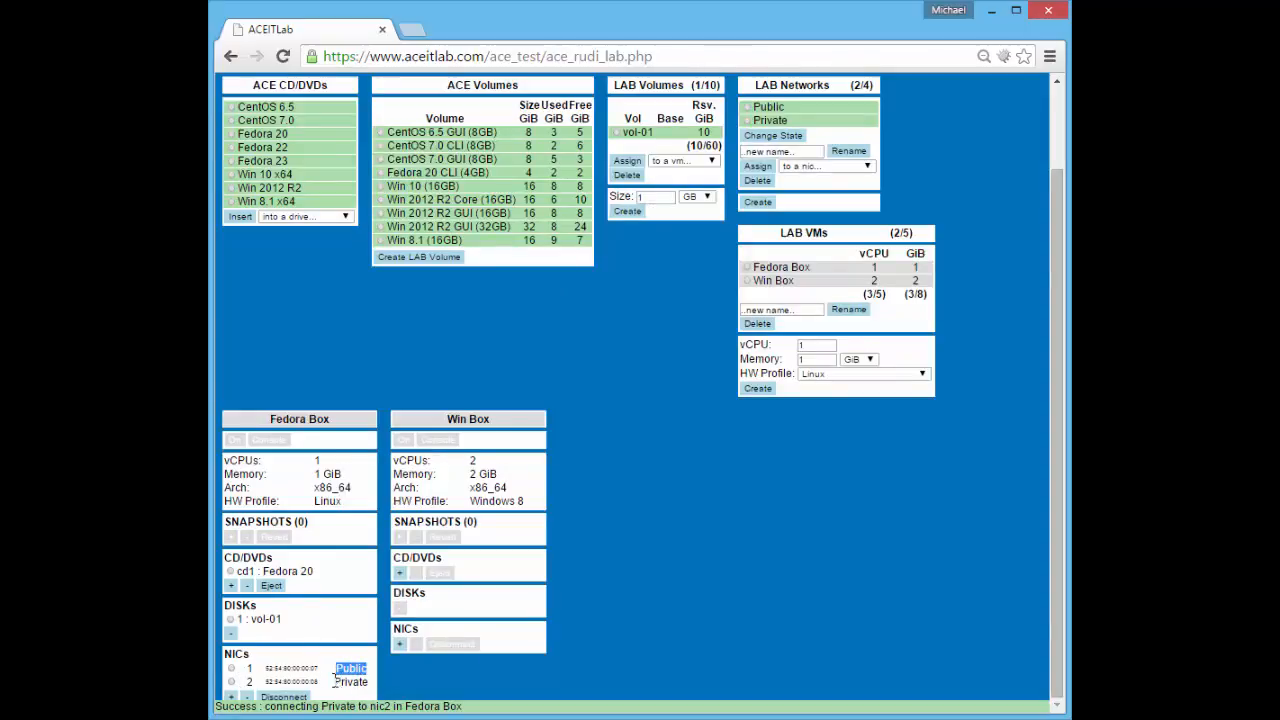
left_click_drag(335, 681, 369, 682)
left_click(461, 419)
left_click(399, 643)
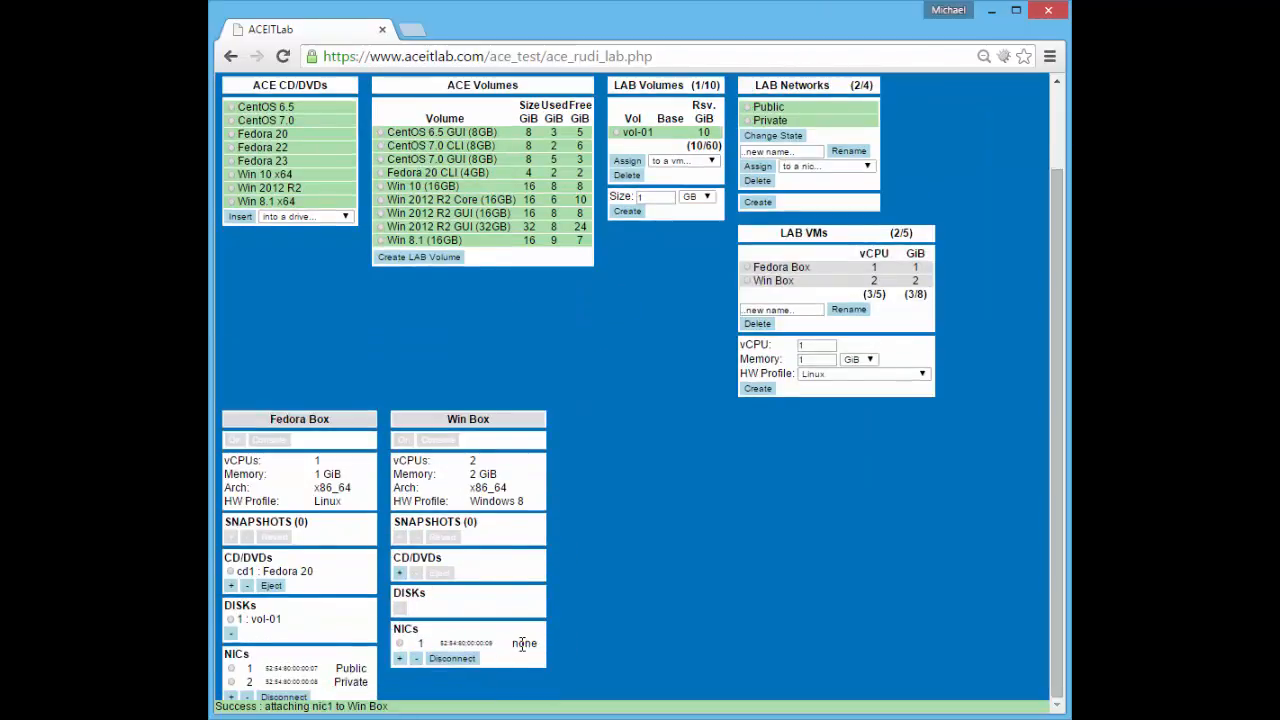
Assign the Private network to 'Win Box : nic1'
left_click(747, 120)
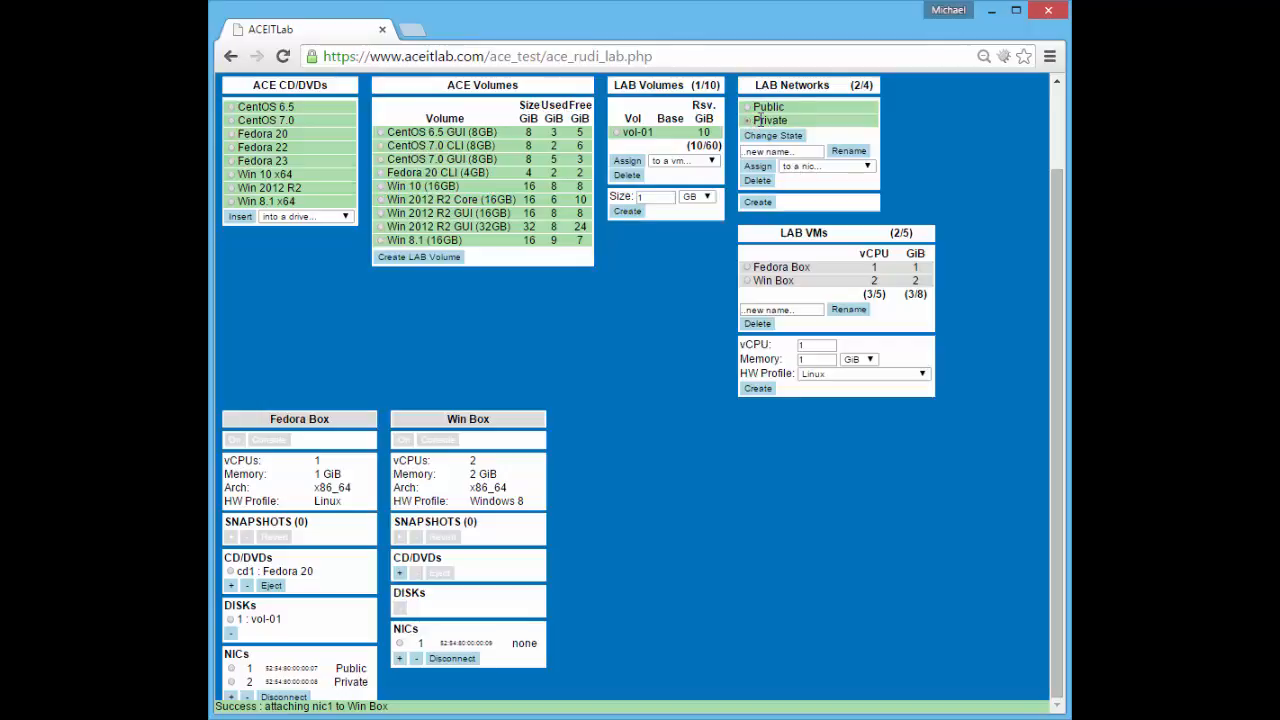
left_click(812, 166)
left_click(812, 213)
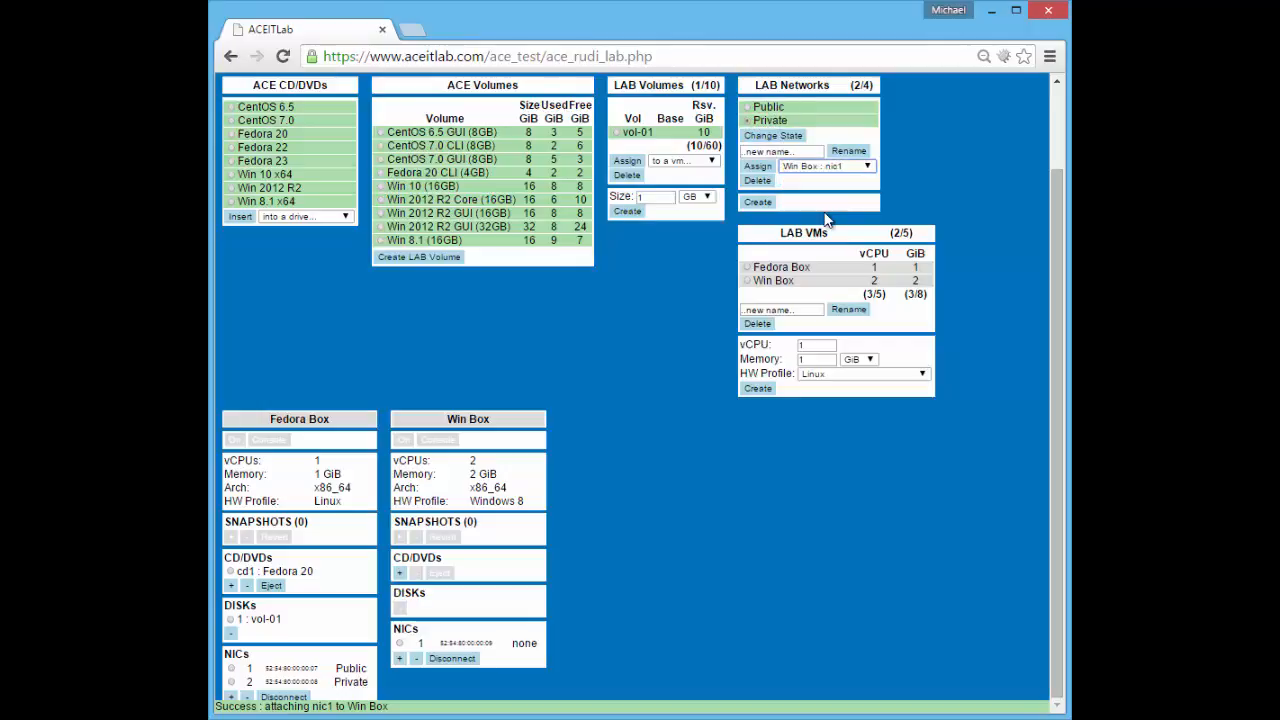
left_click(757, 166)
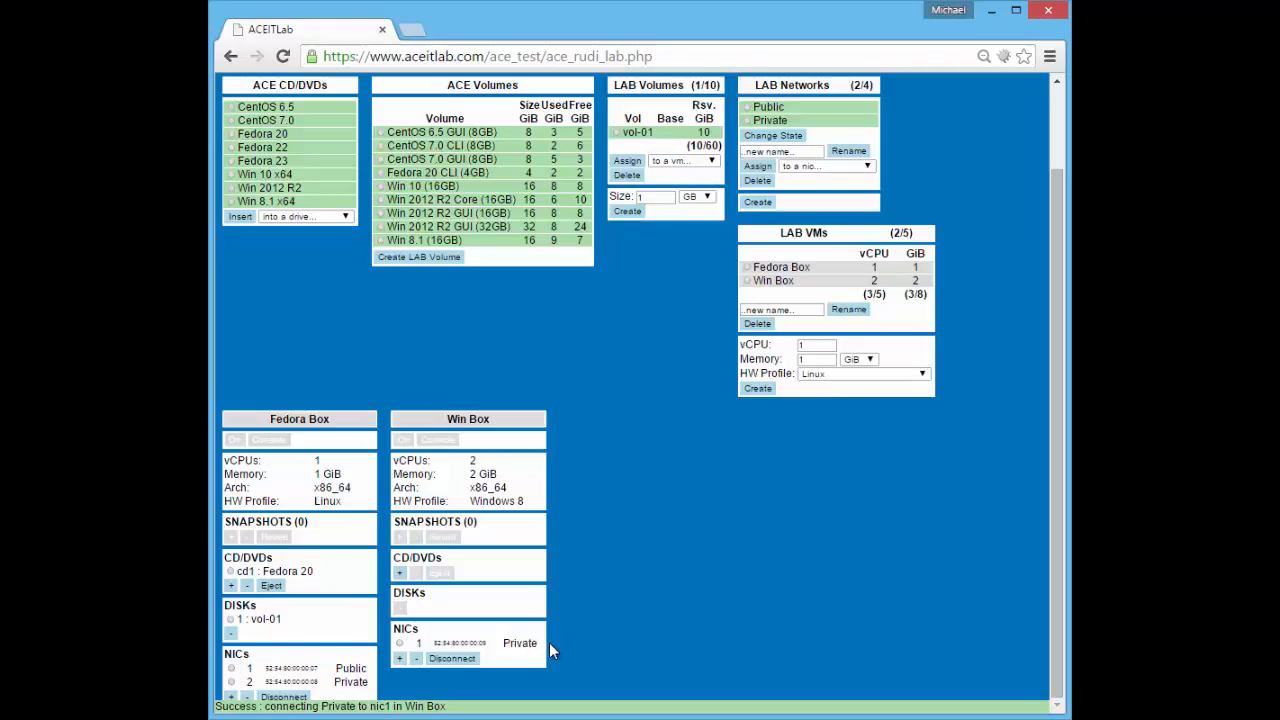
Add empty CD drive cd1 to Win Box and select the Win 2012 R2 GUI (16GB) volume
left_click(400, 572)
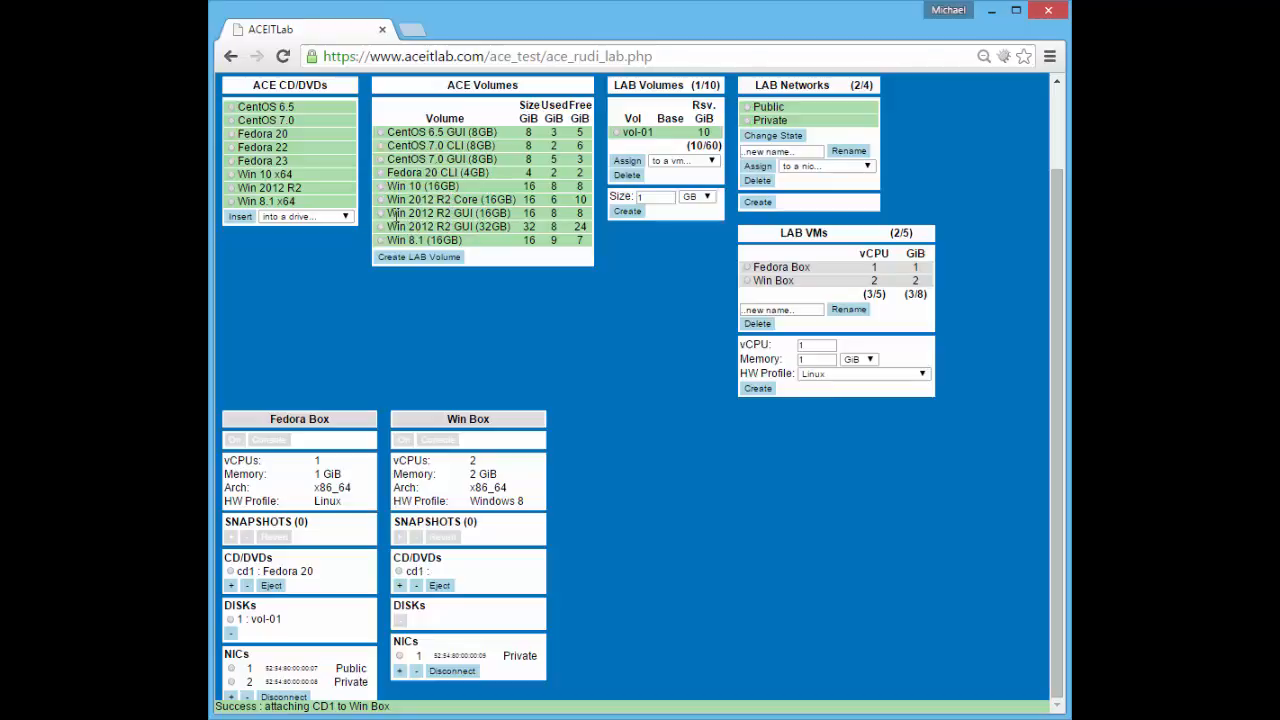
left_click(381, 213)
scroll(590, 248, "up", 2)
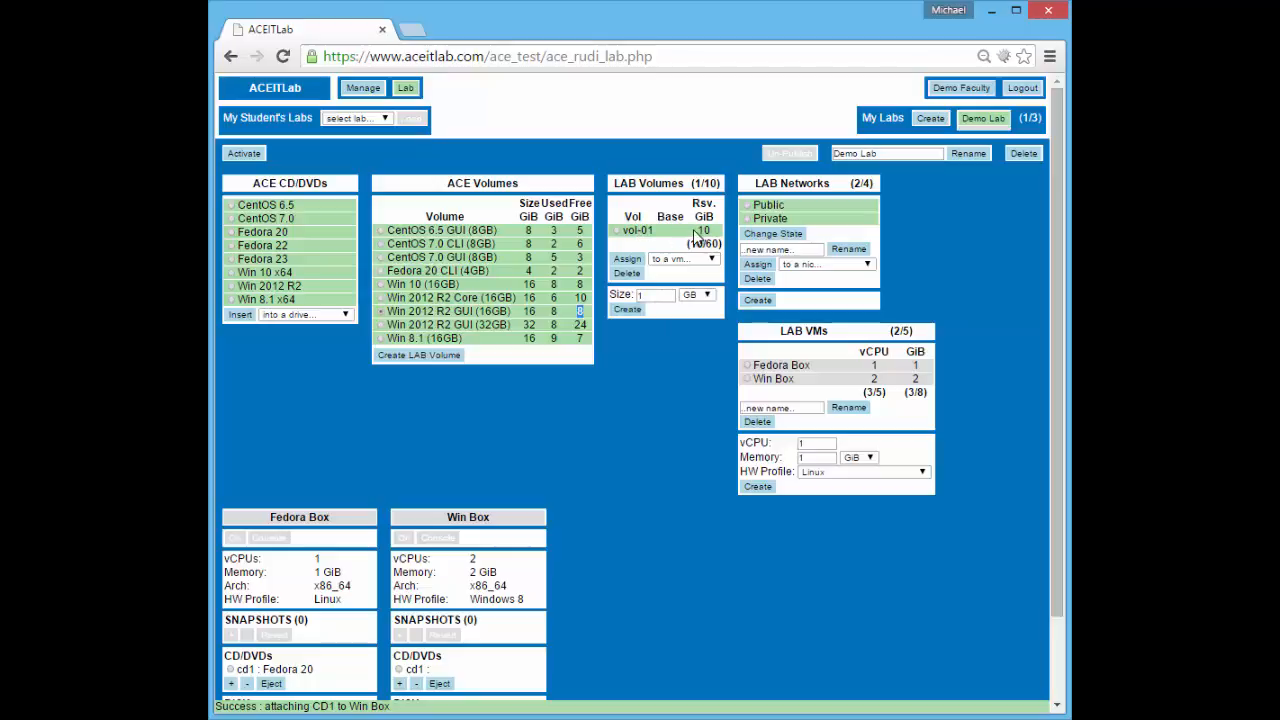
Review the 10/60 storage total and Win 2012 R2 GUI's 16 GiB size and 8 GiB used
left_click_drag(688, 244, 714, 244)
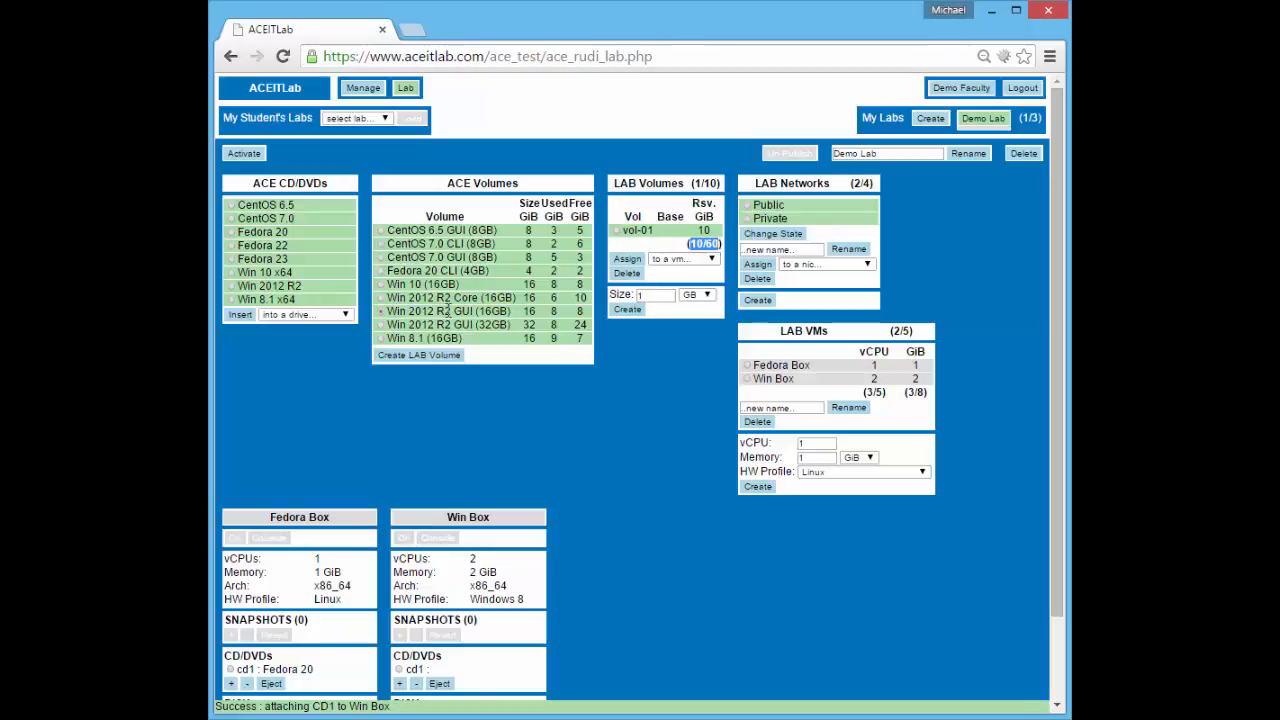
left_click_drag(478, 310, 508, 312)
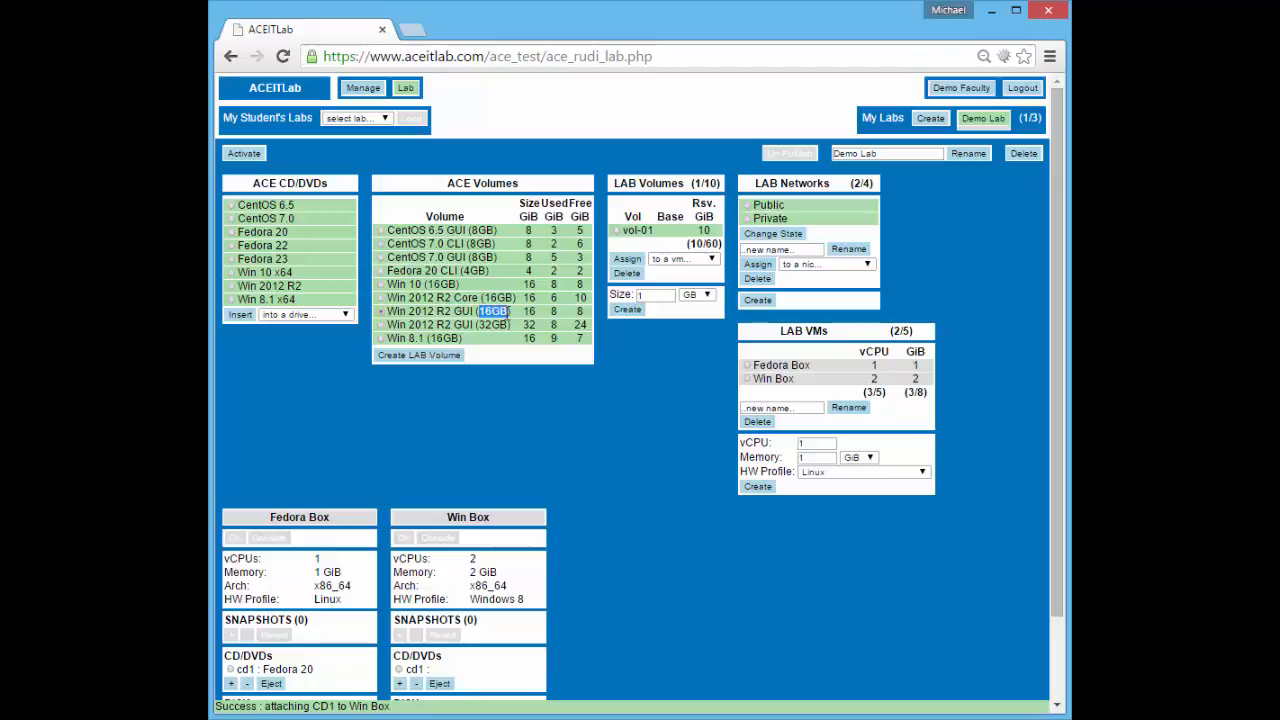
left_click(580, 318)
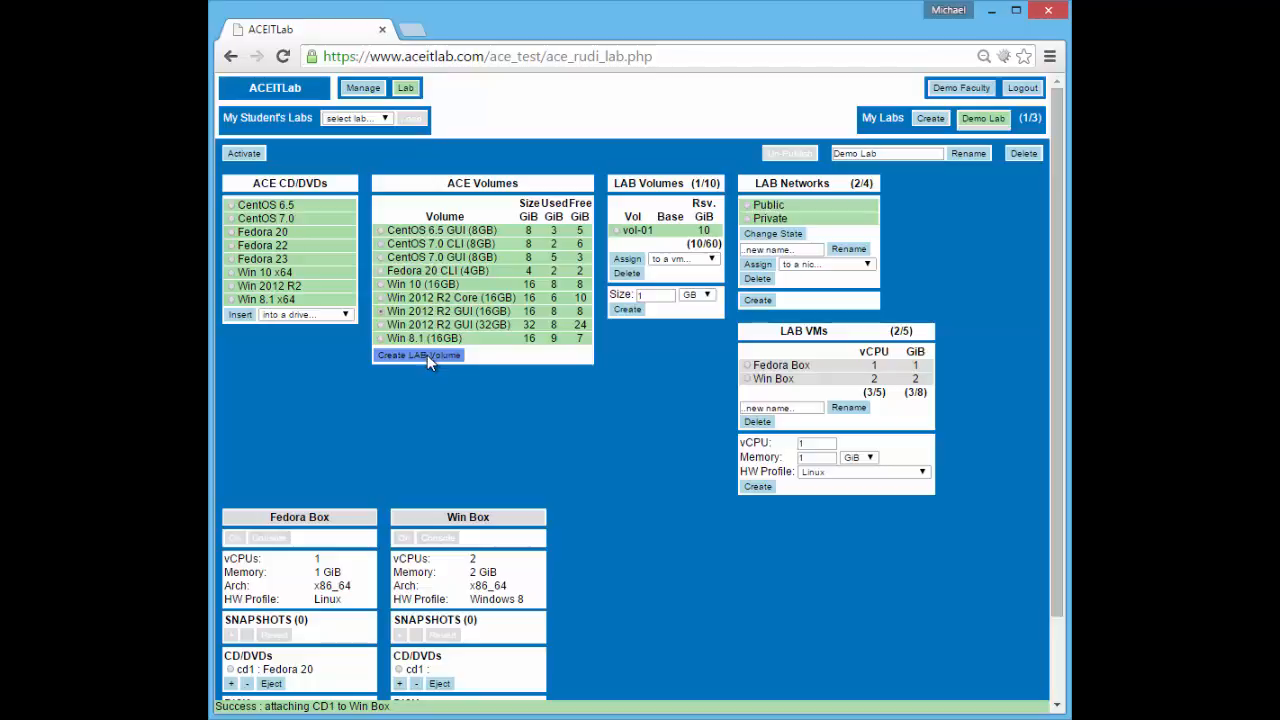
double_click(527, 311)
left_click(553, 311)
left_click(553, 311)
double_click(553, 311)
Create lab volume vol-02 from Win 2012 R2 GUI (16GB), bringing storage to 18/60
left_click(417, 355)
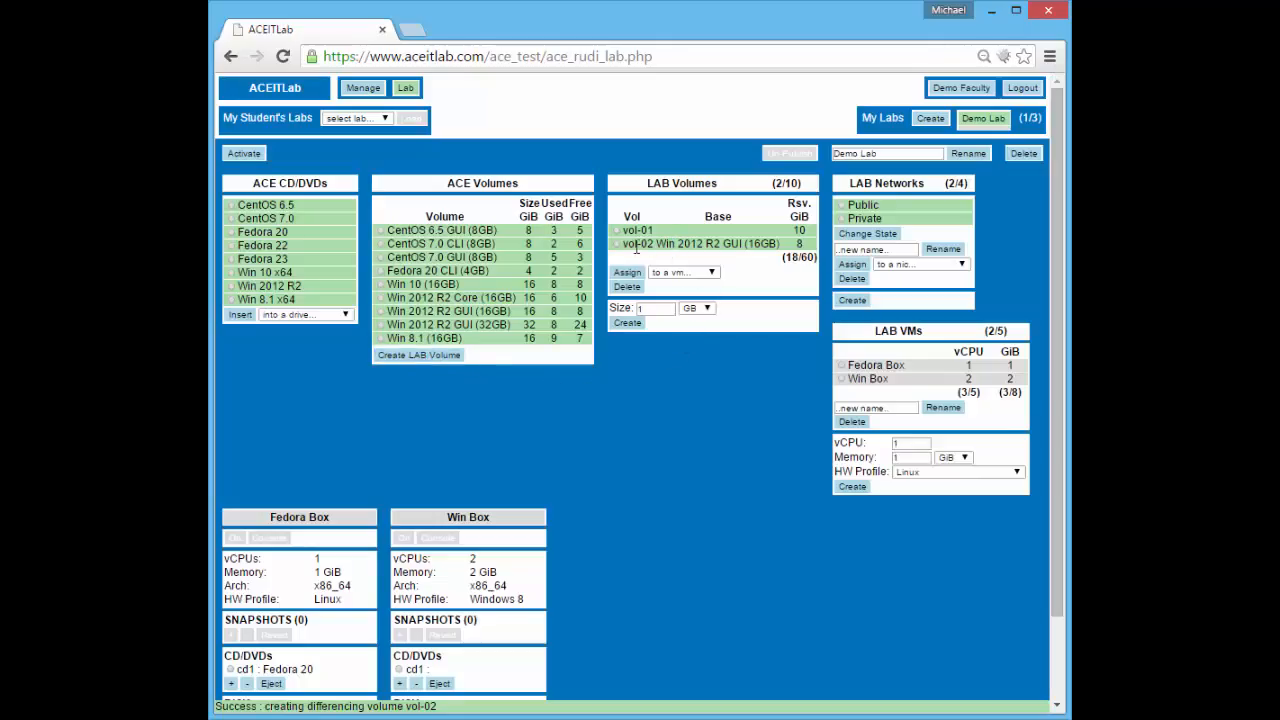
left_click(617, 245)
left_click_drag(672, 243, 779, 243)
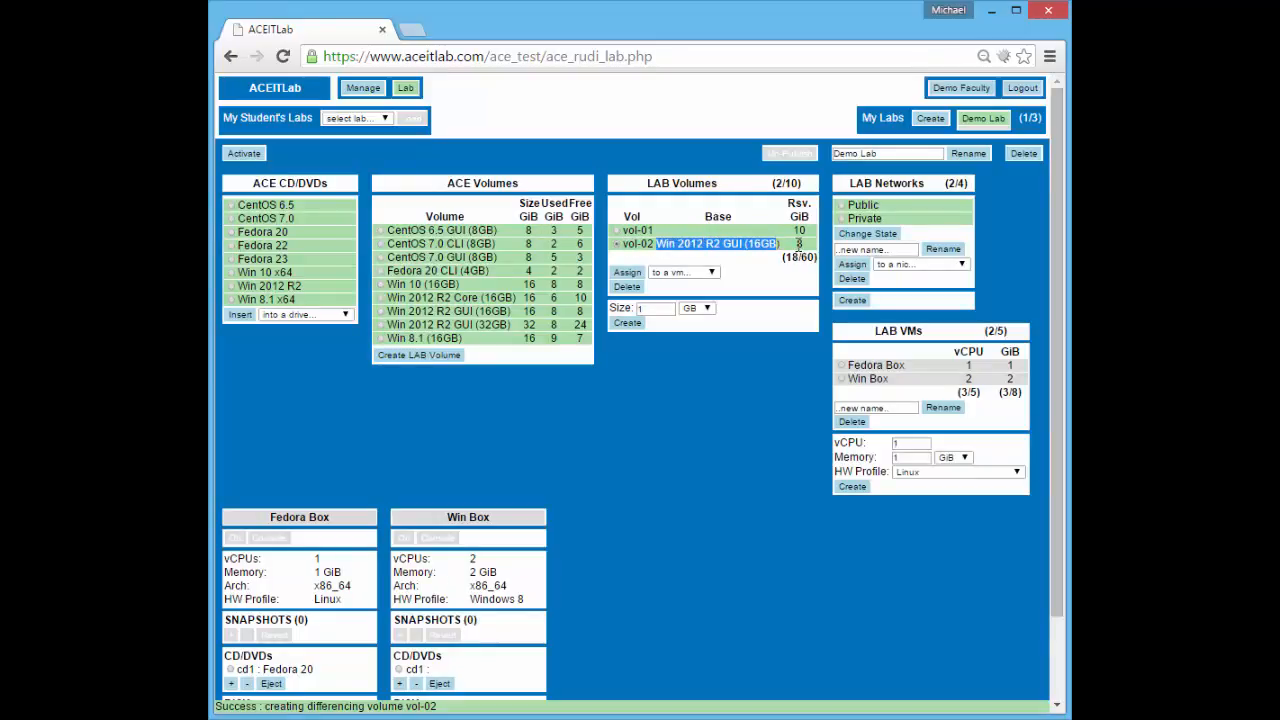
left_click(799, 253)
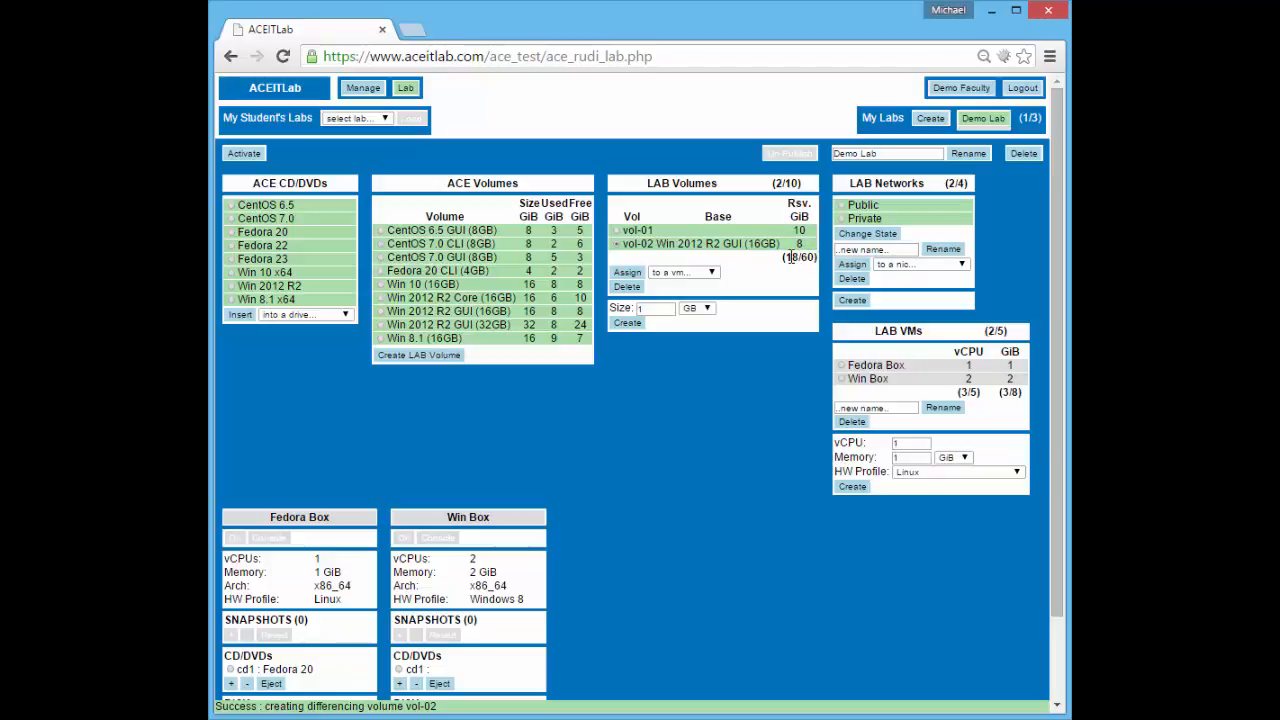
left_click_drag(785, 257, 815, 257)
left_click(757, 270)
Assign vol-02 to Win Box as its disk 1
left_click(660, 271)
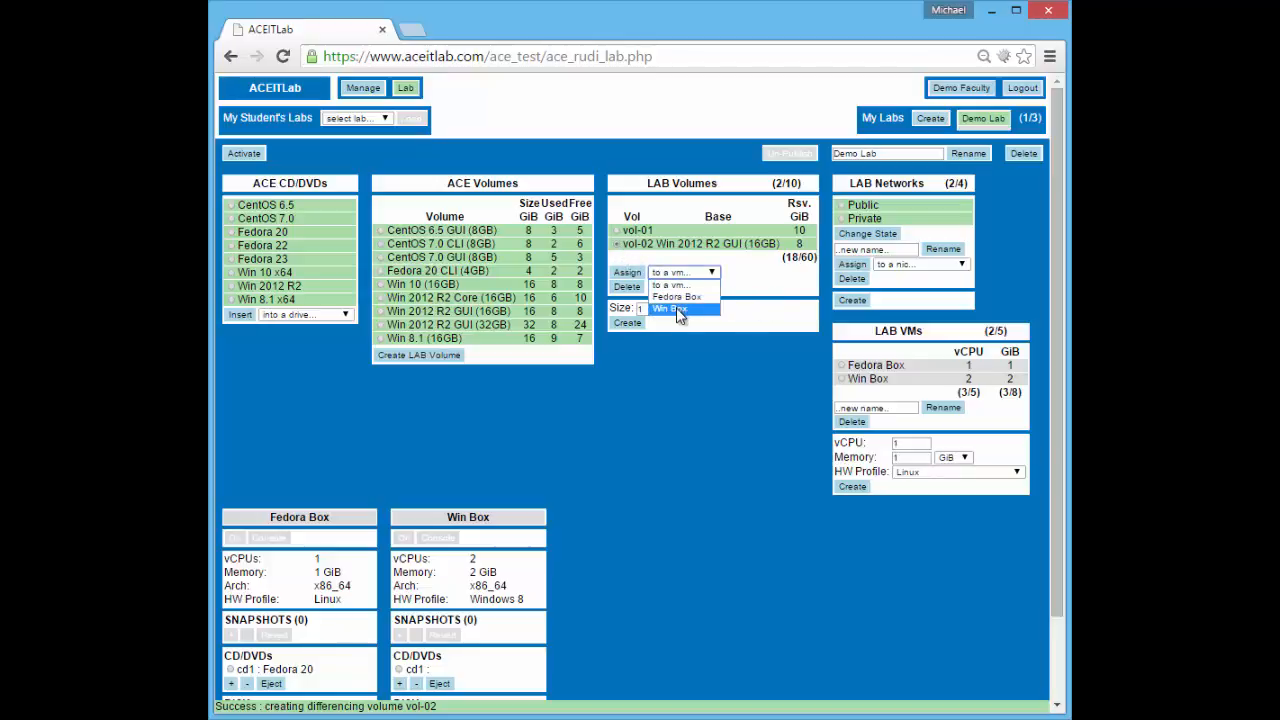
left_click(676, 310)
left_click(627, 272)
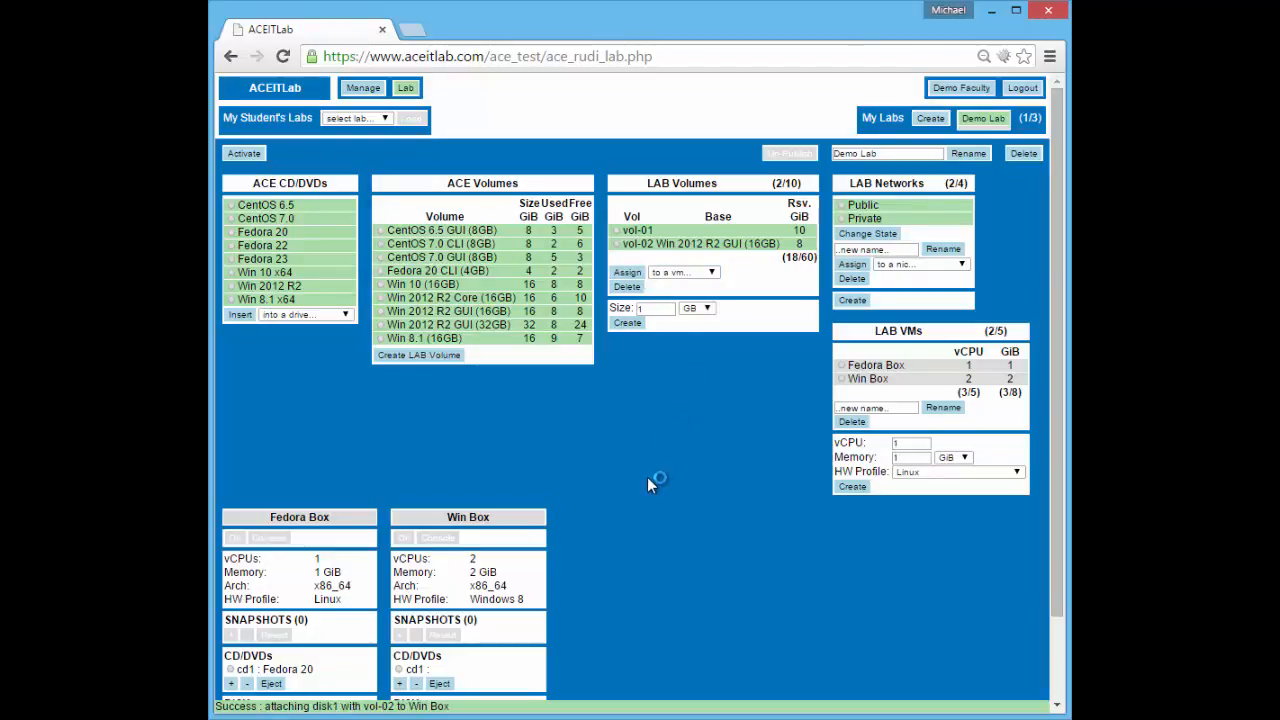
scroll(647, 477, "down", 1)
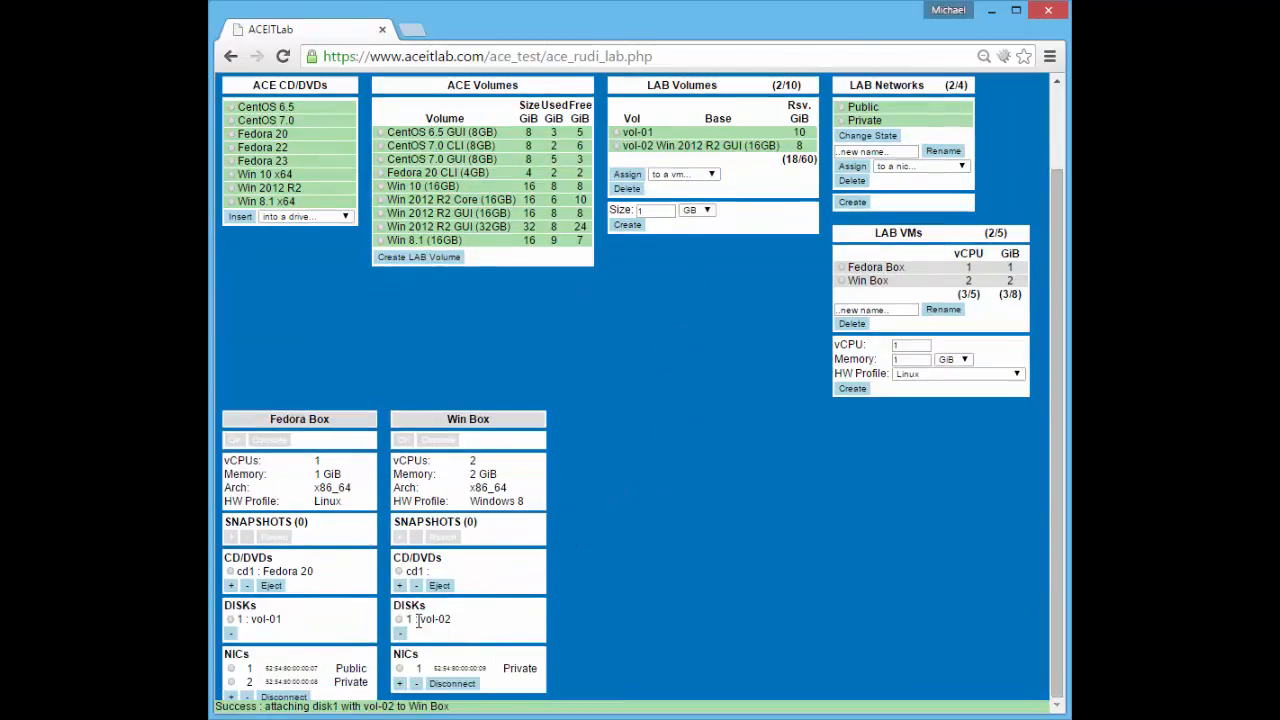
left_click_drag(422, 621, 451, 621)
left_click(462, 618)
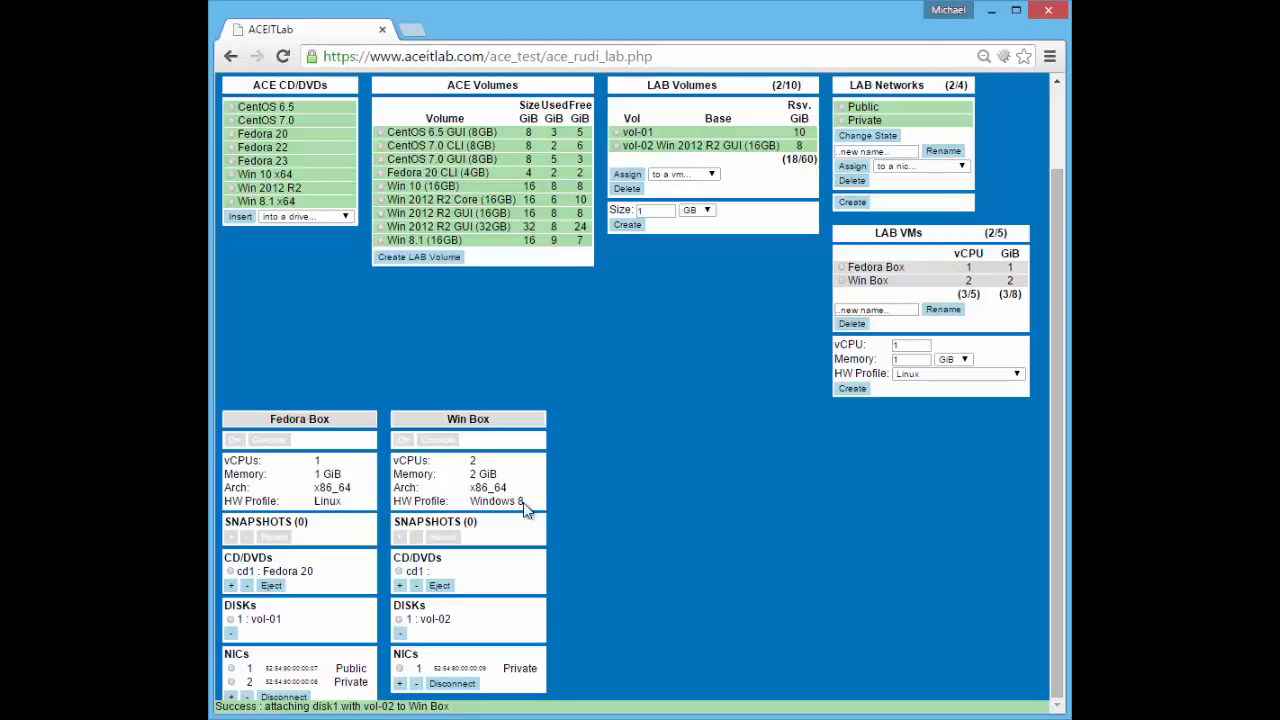
Review Win Box's Windows 8 hardware profile and vol-02's Win 2012 R2 GUI base
left_click_drag(524, 501, 470, 501)
left_click(497, 540)
left_click_drag(420, 620, 452, 620)
left_click_drag(657, 145, 740, 142)
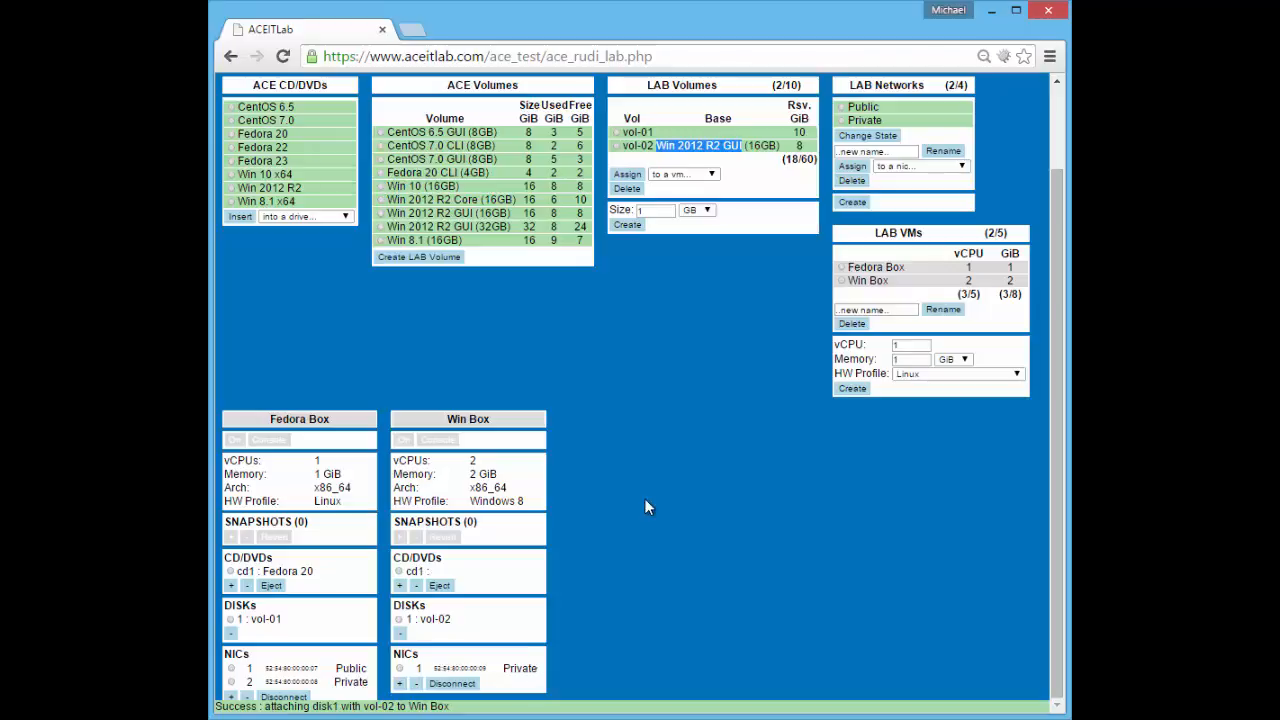
scroll(711, 551, "up", 2)
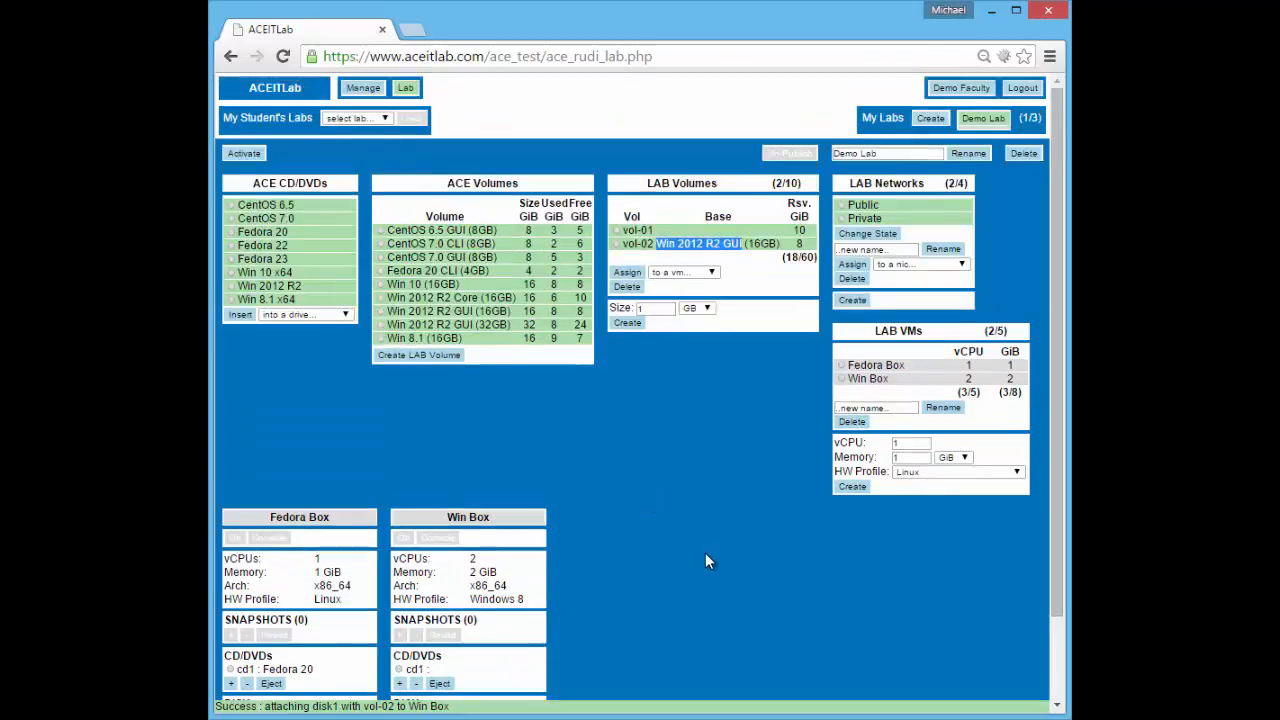
left_click(699, 464)
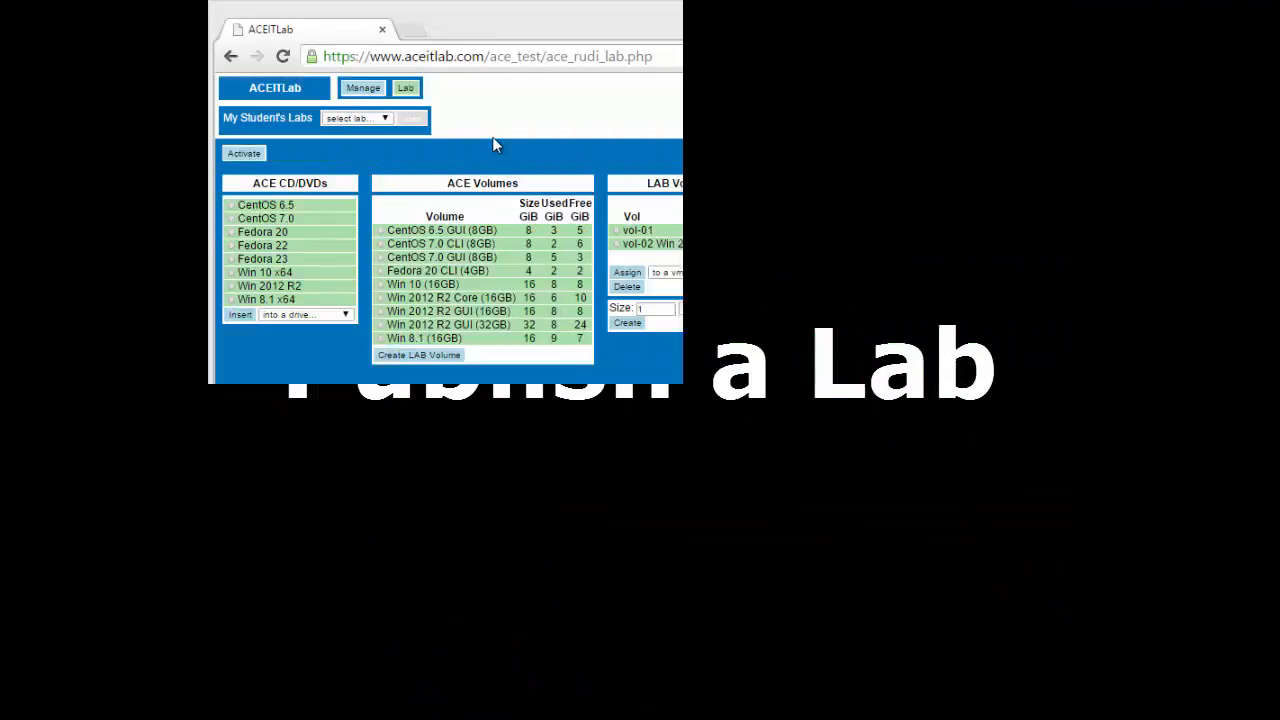
Publish Demo Lab from My Labs to the CTS2396C class
left_click(360, 88)
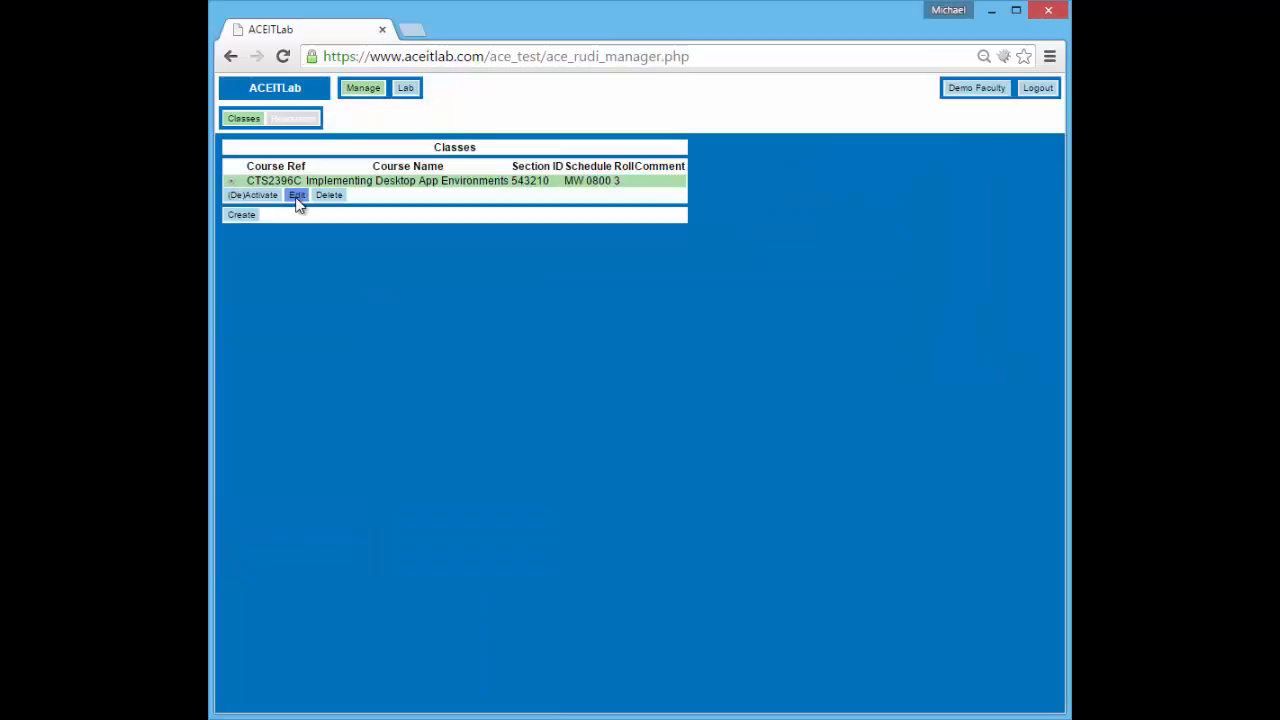
left_click(297, 196)
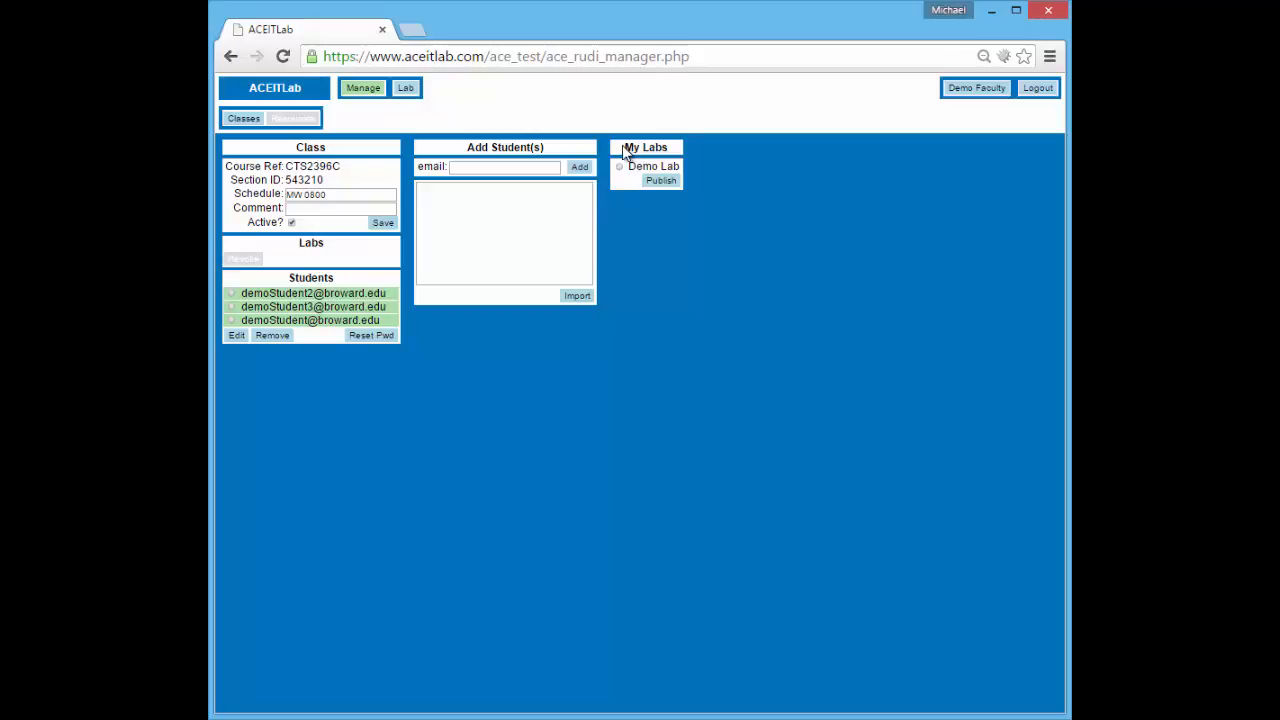
left_click_drag(624, 148, 680, 148)
left_click(620, 167)
left_click(659, 183)
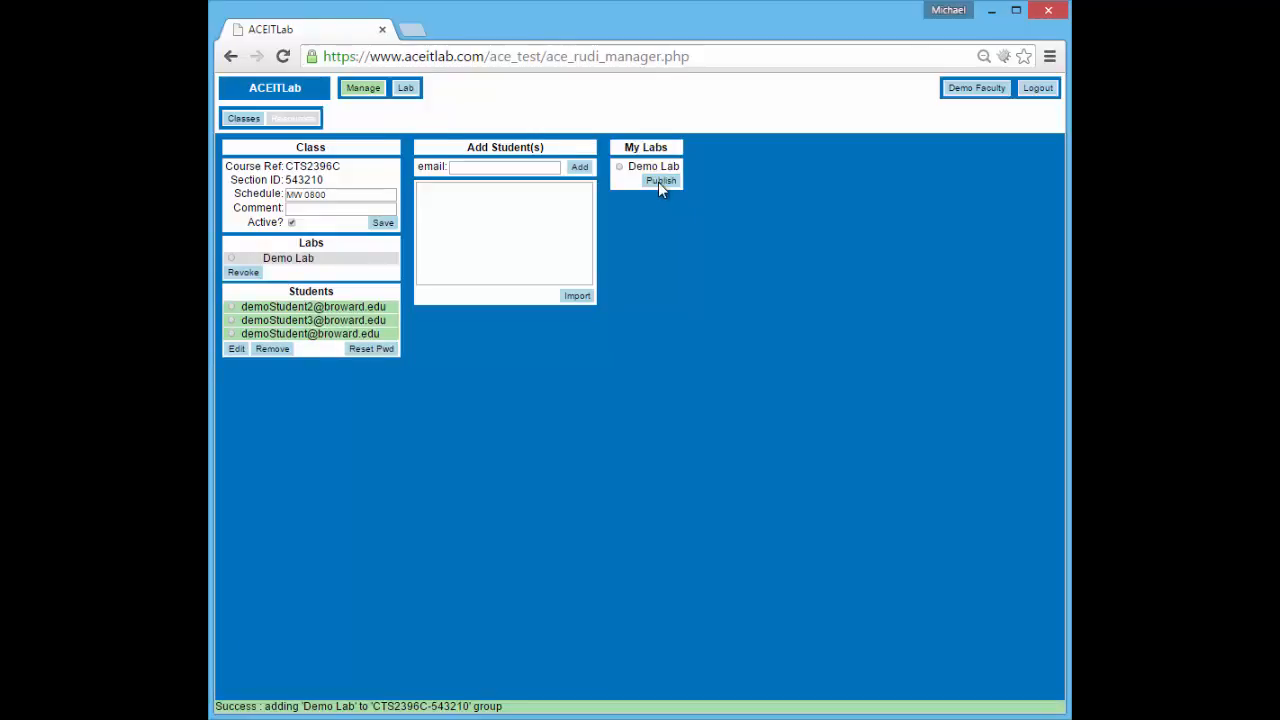
Confirm Demo Lab is among the class's labs, review enrolled students, then return to Lab
left_click_drag(322, 259, 263, 258)
left_click(322, 262)
left_click_drag(241, 306, 366, 320)
left_click(330, 268)
left_click_drag(264, 258, 318, 260)
left_click(320, 265)
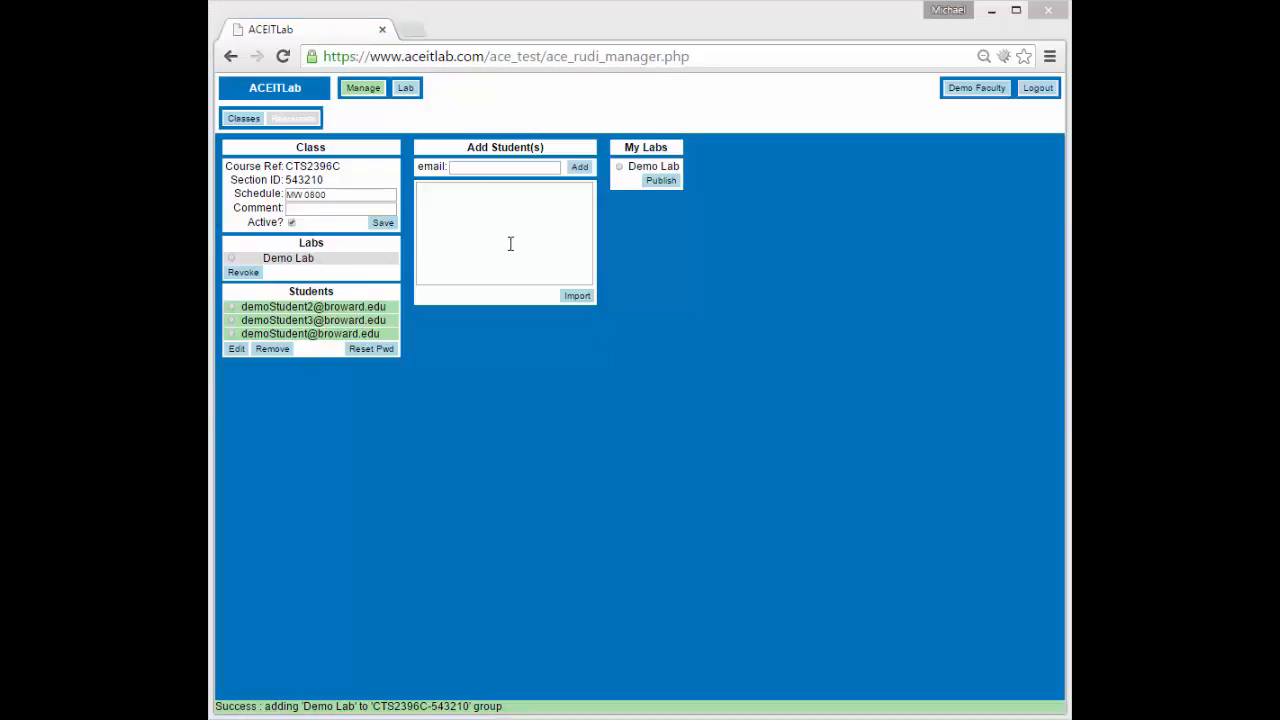
left_click(409, 91)
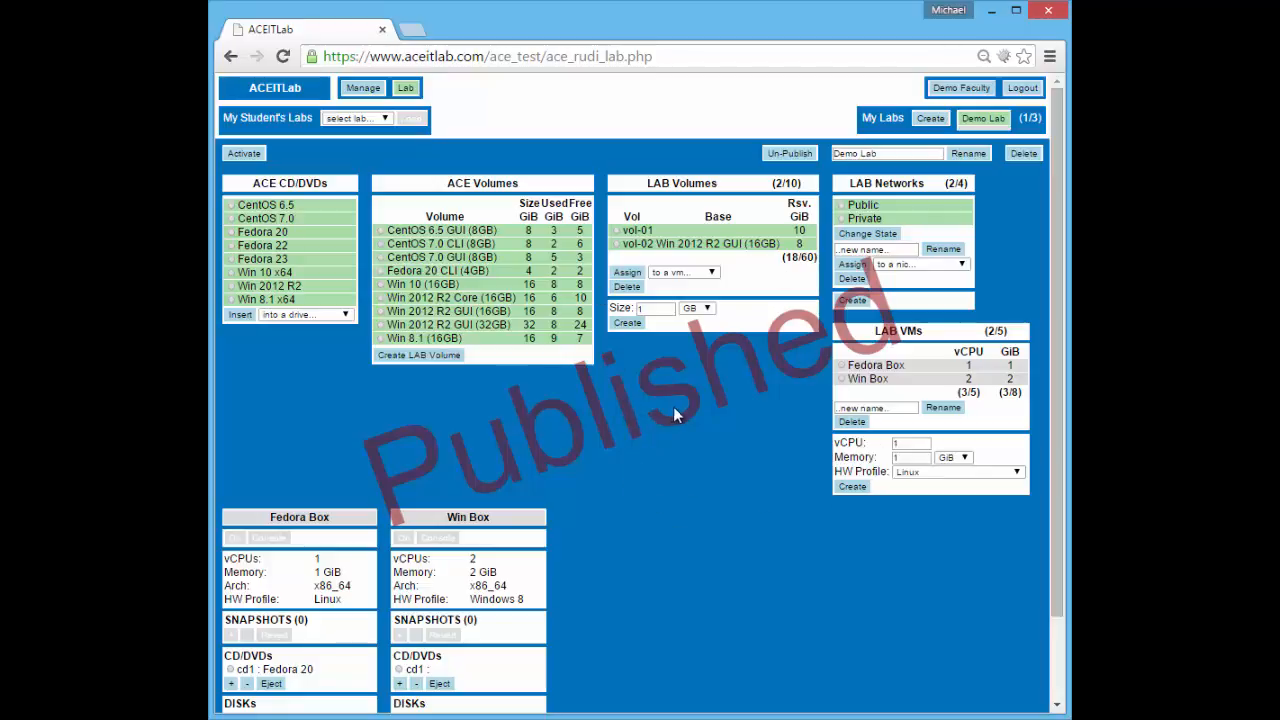
Un-publish Demo Lab from the class
left_click(790, 157)
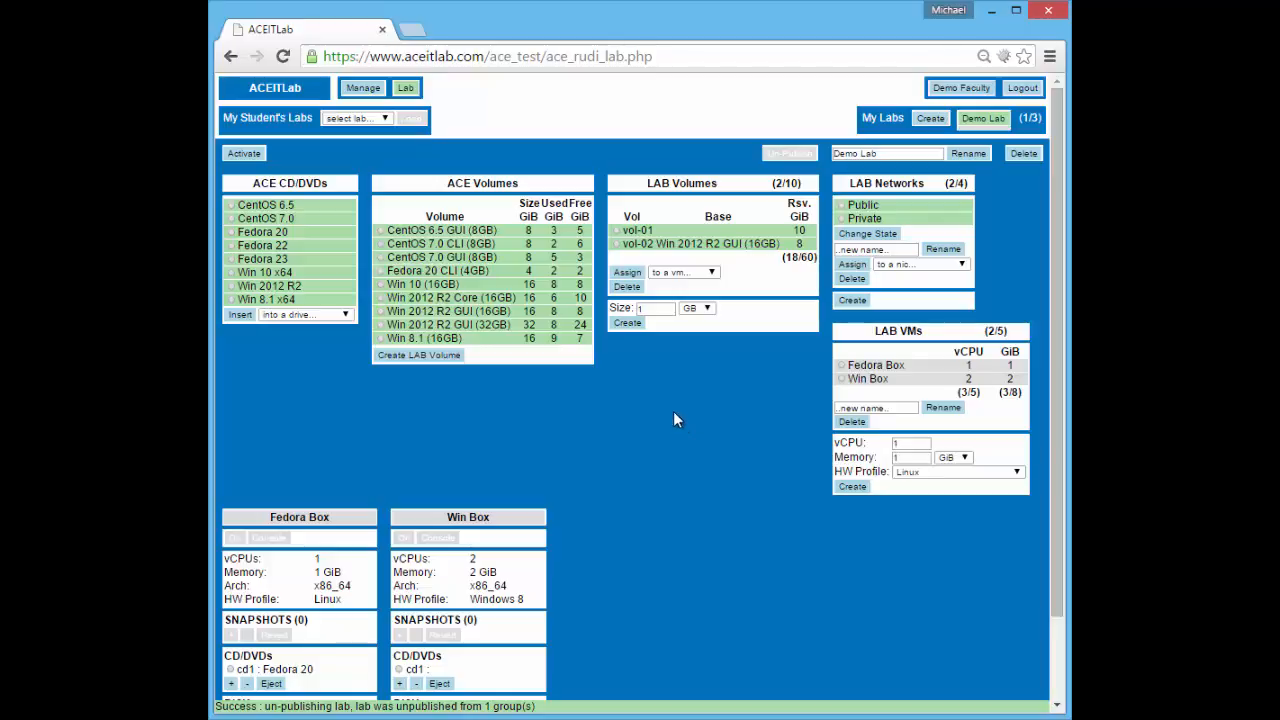
Publish Demo Lab to the CTS2396C class from the class editor
left_click(362, 90)
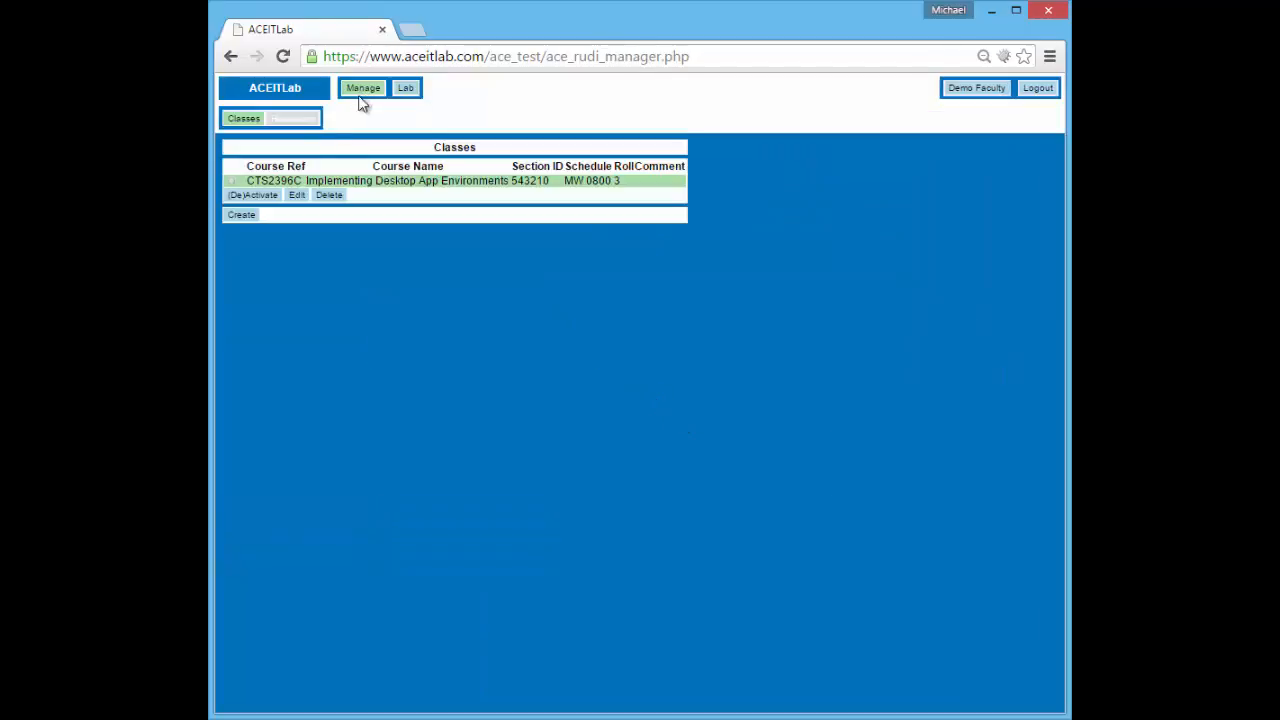
left_click(290, 195)
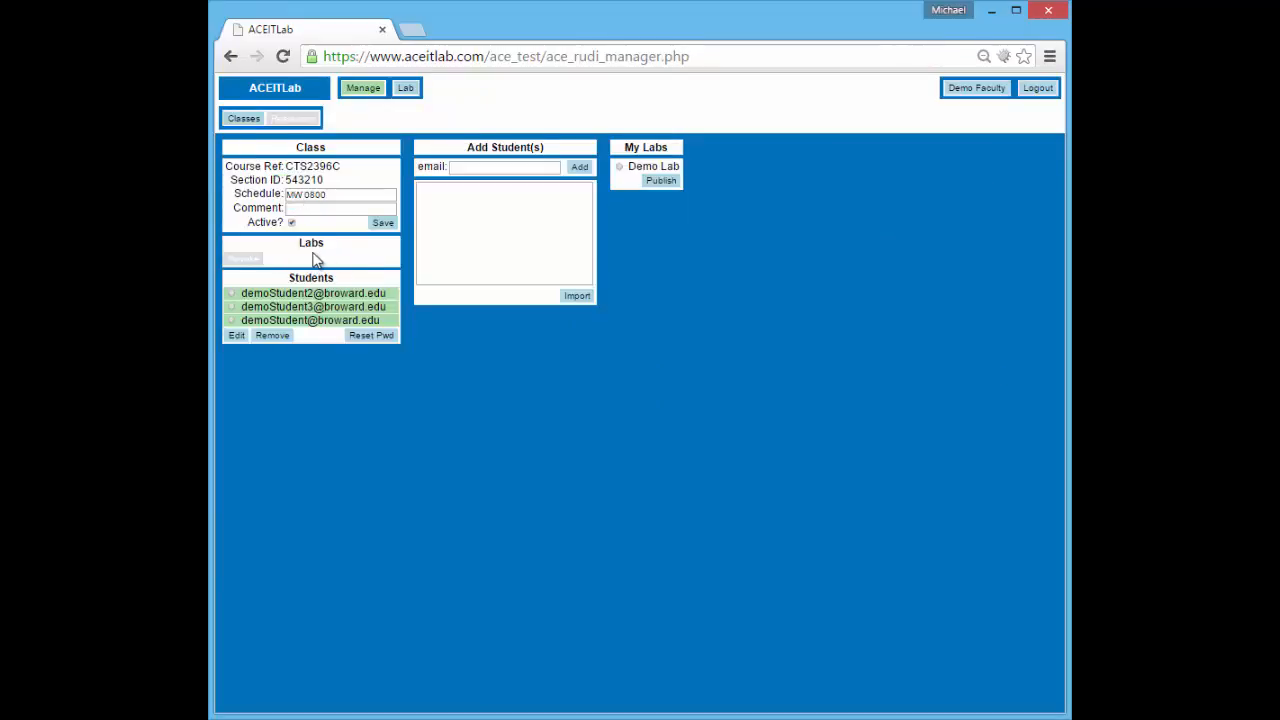
left_click(619, 167)
left_click(658, 182)
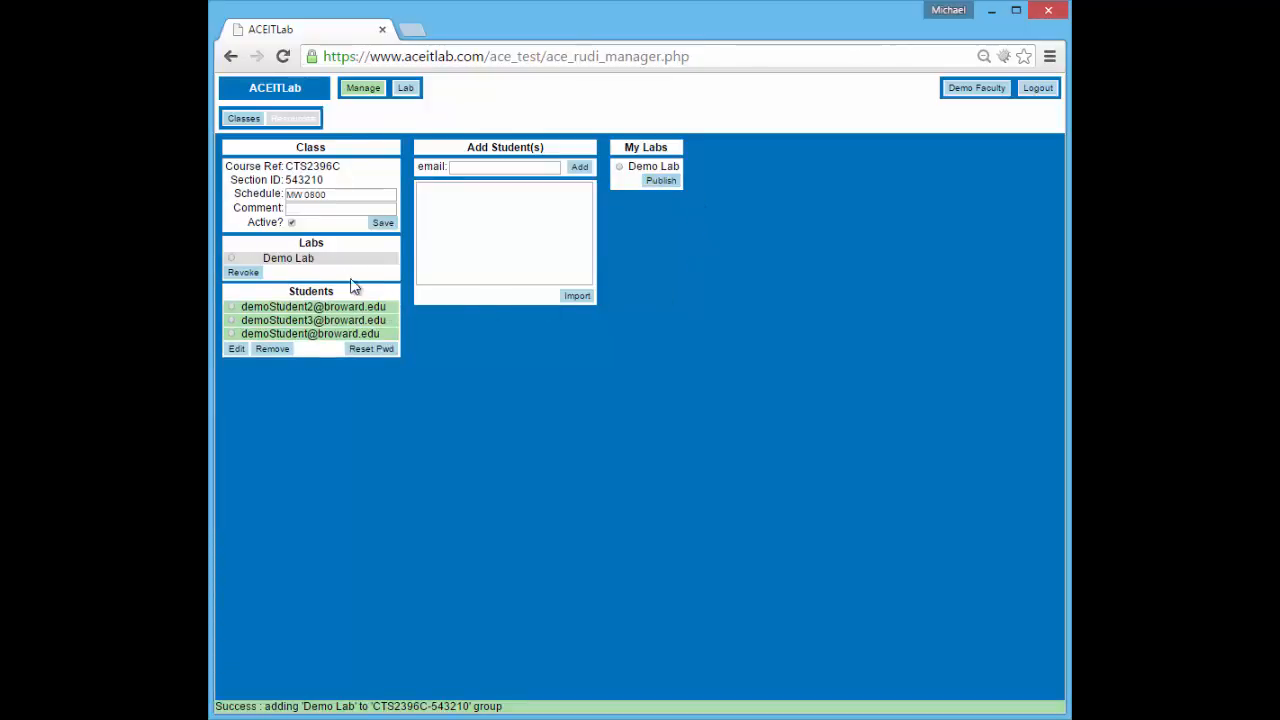
Confirm Demo Lab shows the Published watermark, then reselect the CTS2396C class under Manage
left_click(406, 89)
left_click(978, 119)
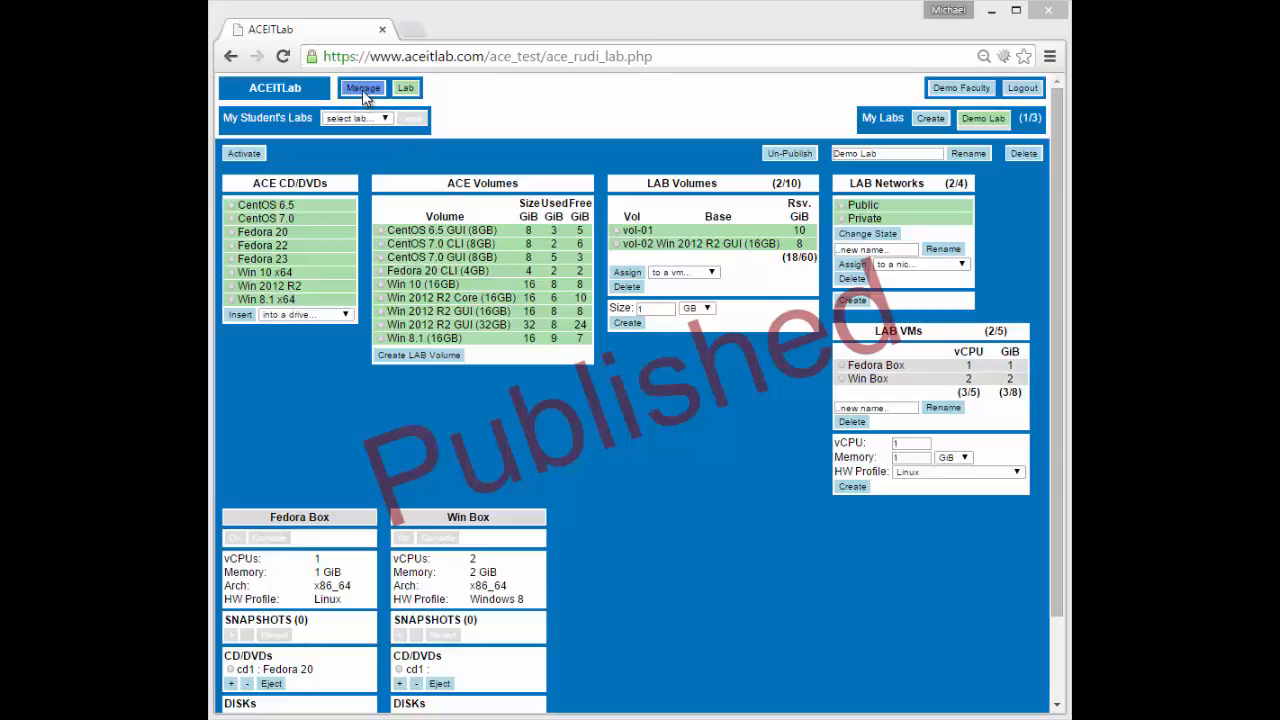
left_click(363, 88)
left_click(238, 182)
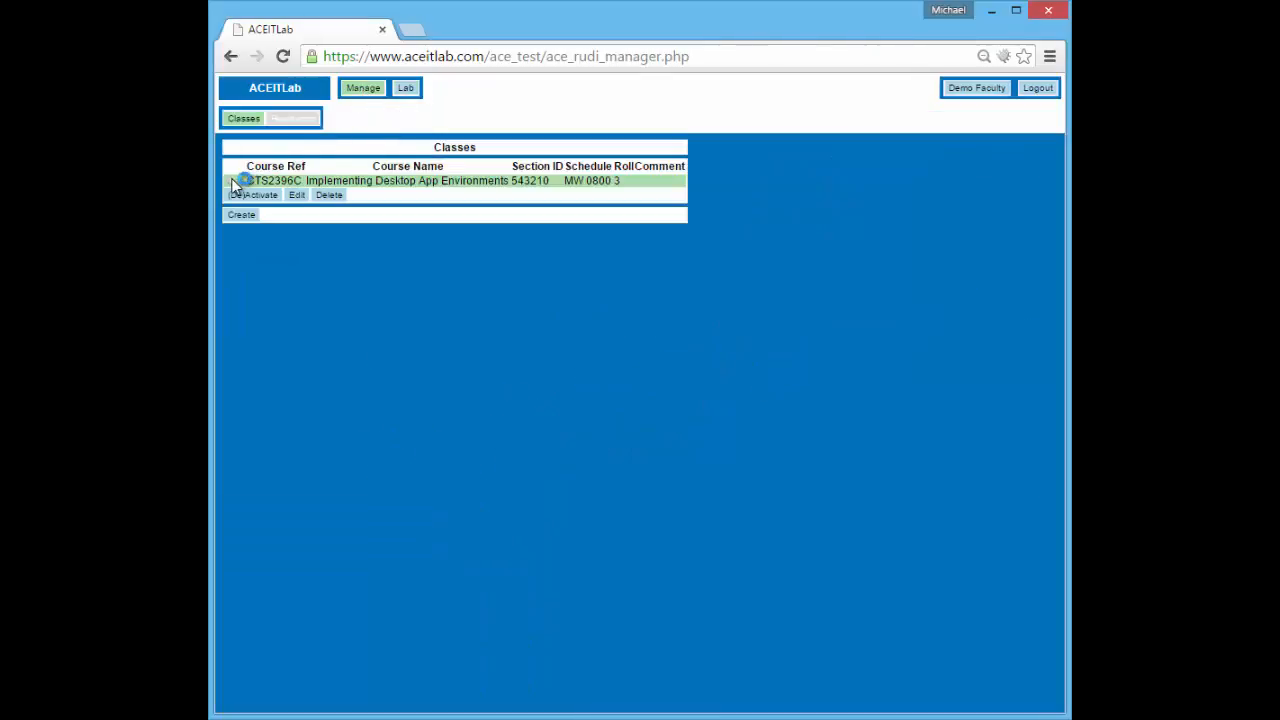
Reset the third CTS2396C student's password and select the new password from the status message
left_click(298, 195)
left_click(231, 333)
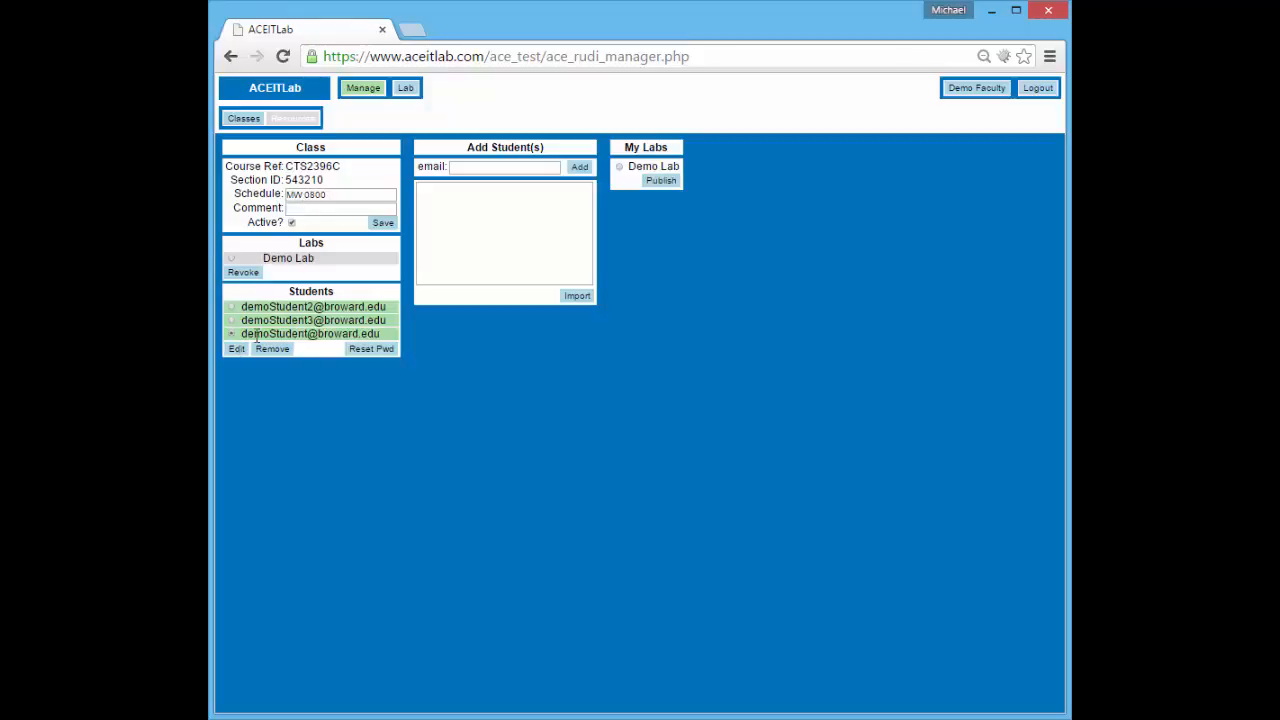
left_click(366, 348)
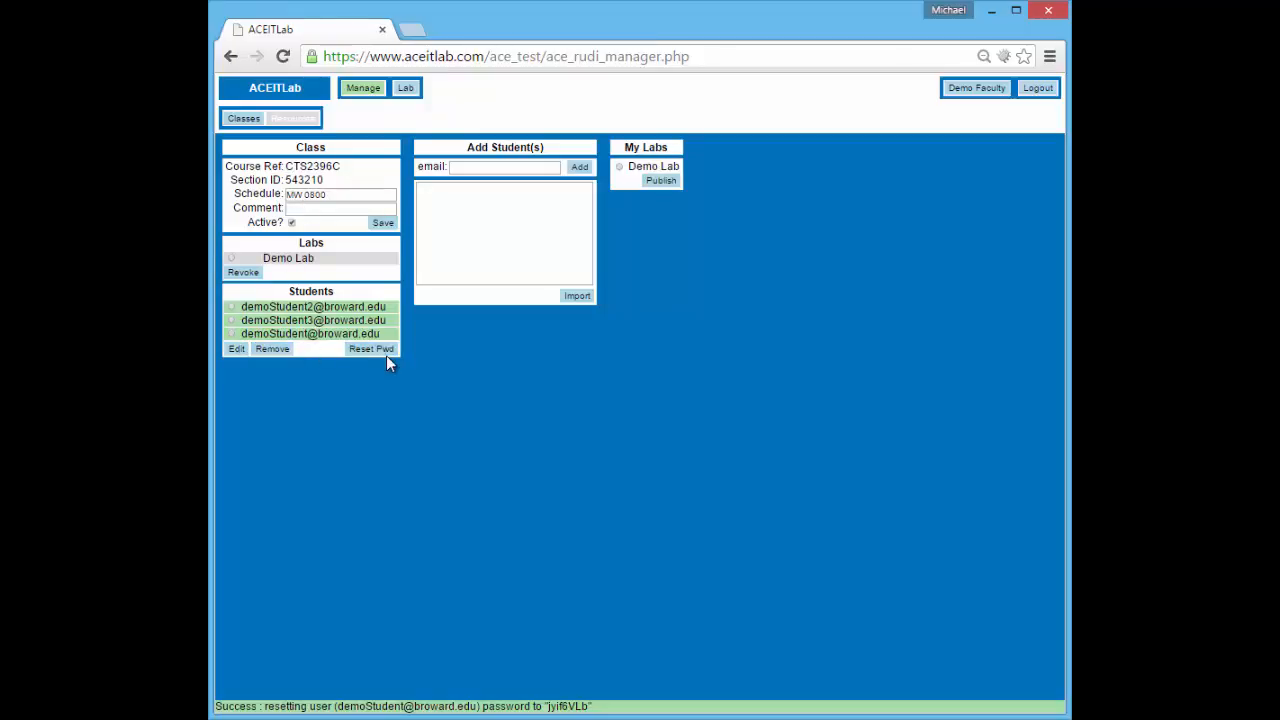
double_click(562, 706)
Bring Internet Explorer into view and log in with the demo student's username and password
left_click_drag(1279, 110, 773, 40)
left_click_drag(743, 20, 741, 18)
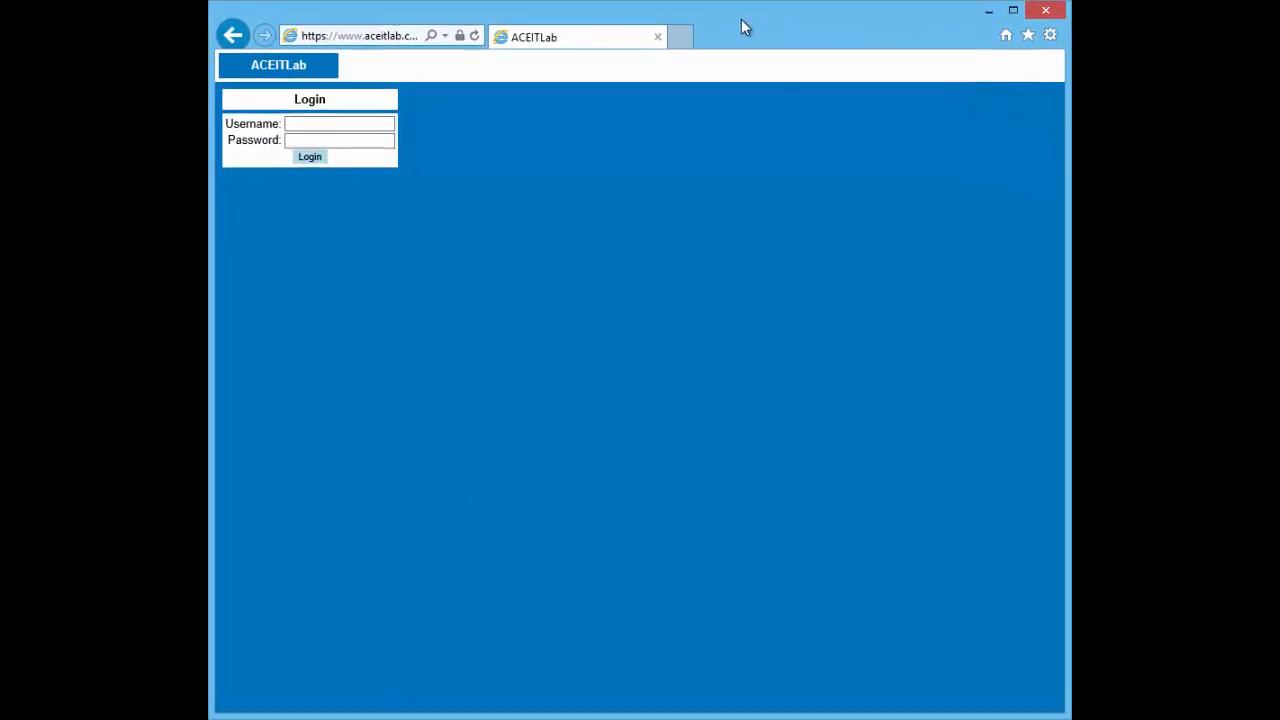
left_click(376, 127)
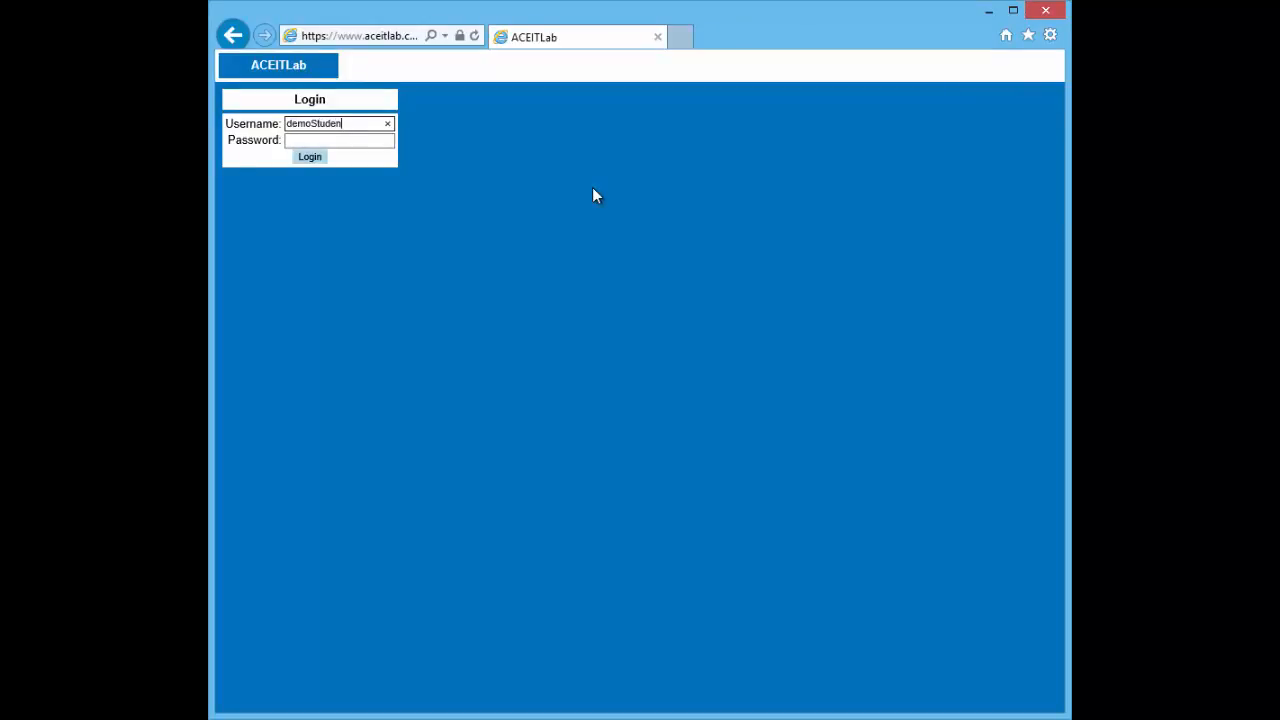
key("Tab")
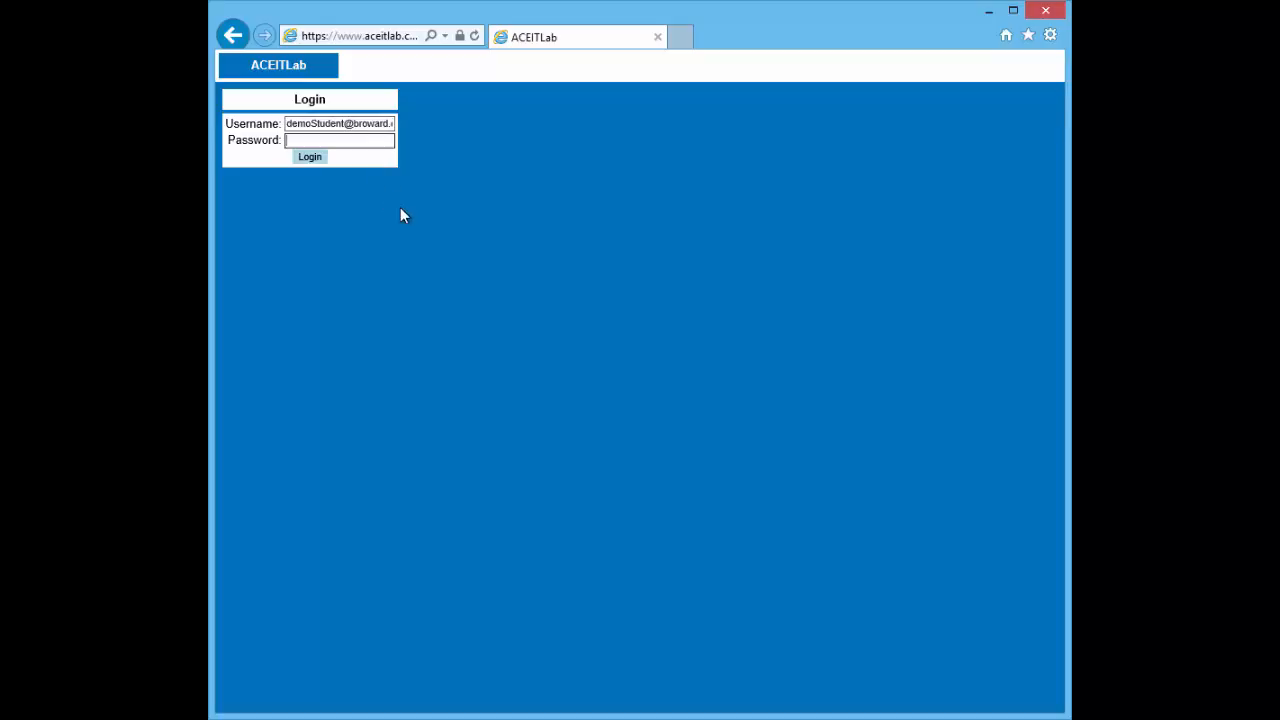
type("********")
left_click(322, 161)
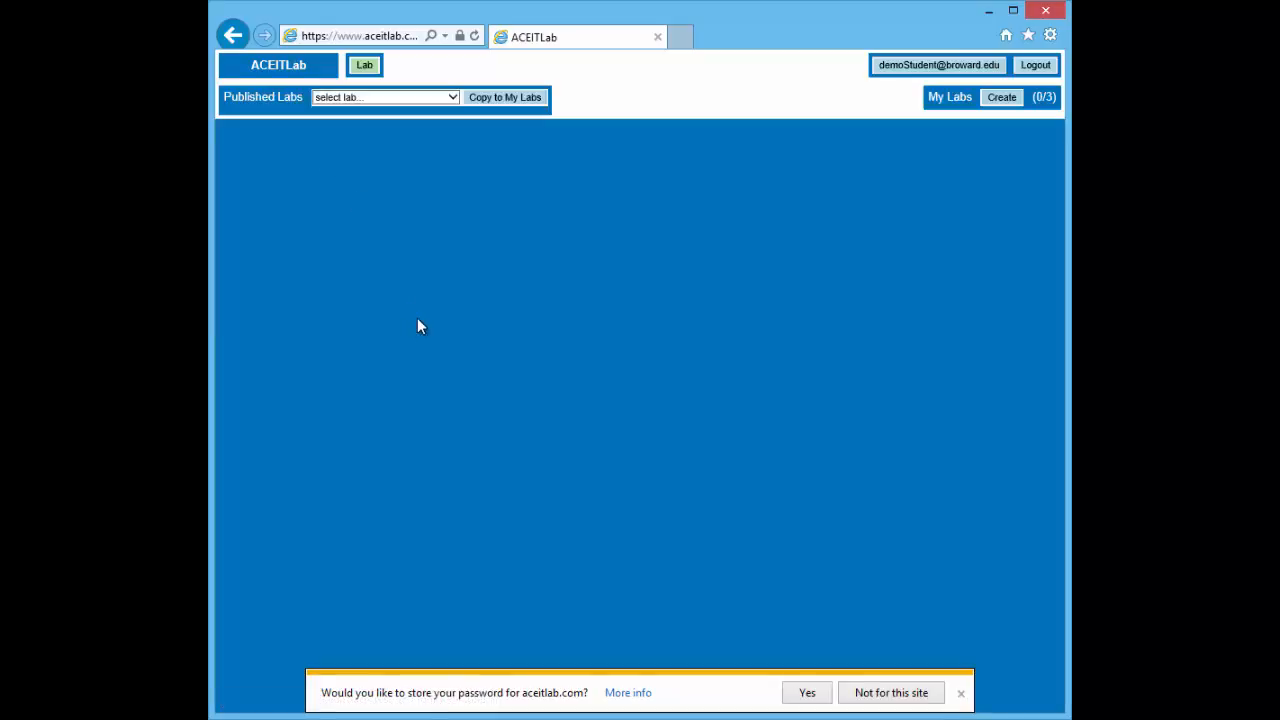
Decline saving the password, then fill in and save the student's first and last name
left_click(960, 692)
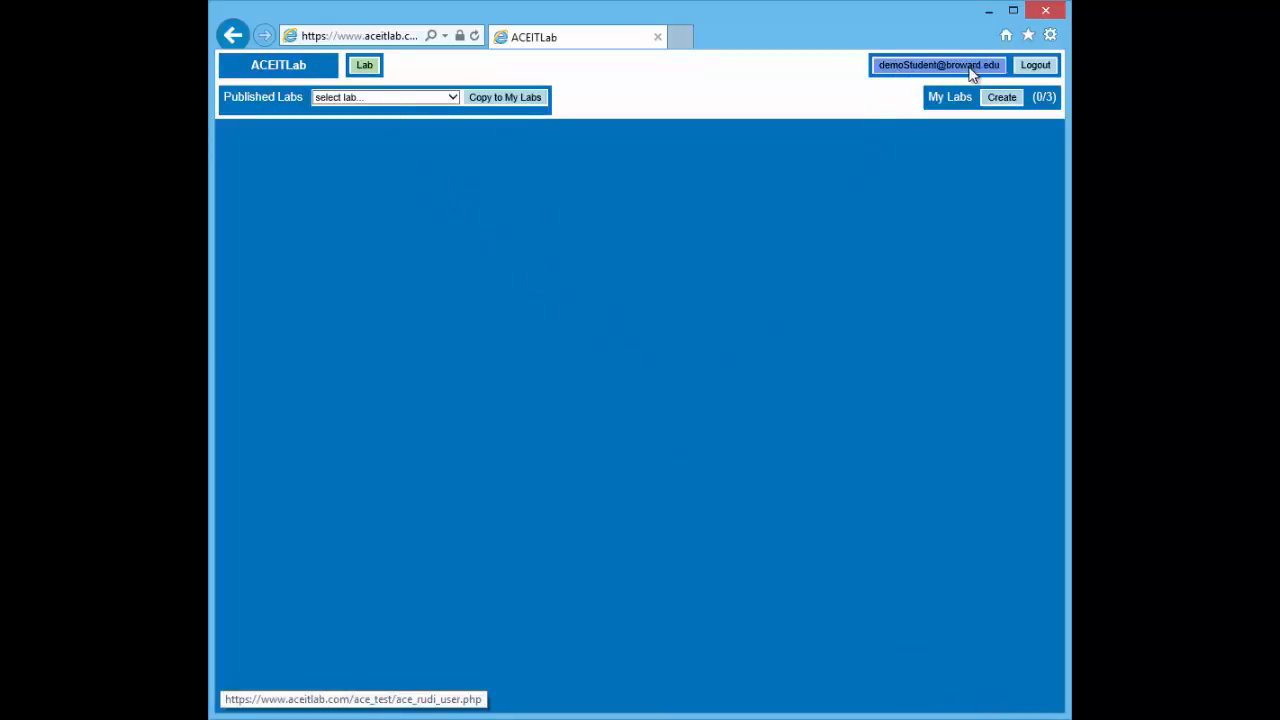
left_click(921, 67)
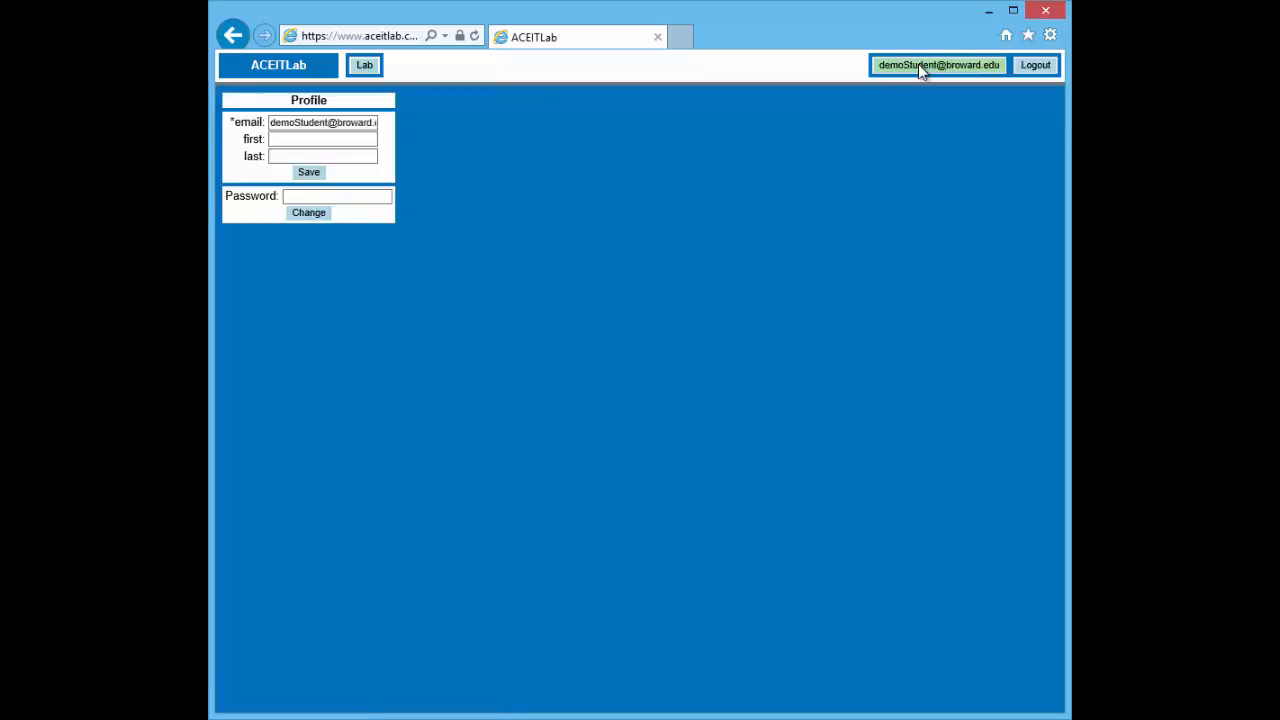
left_click(363, 140)
type("Demo")
key("Tab")
type("Student")
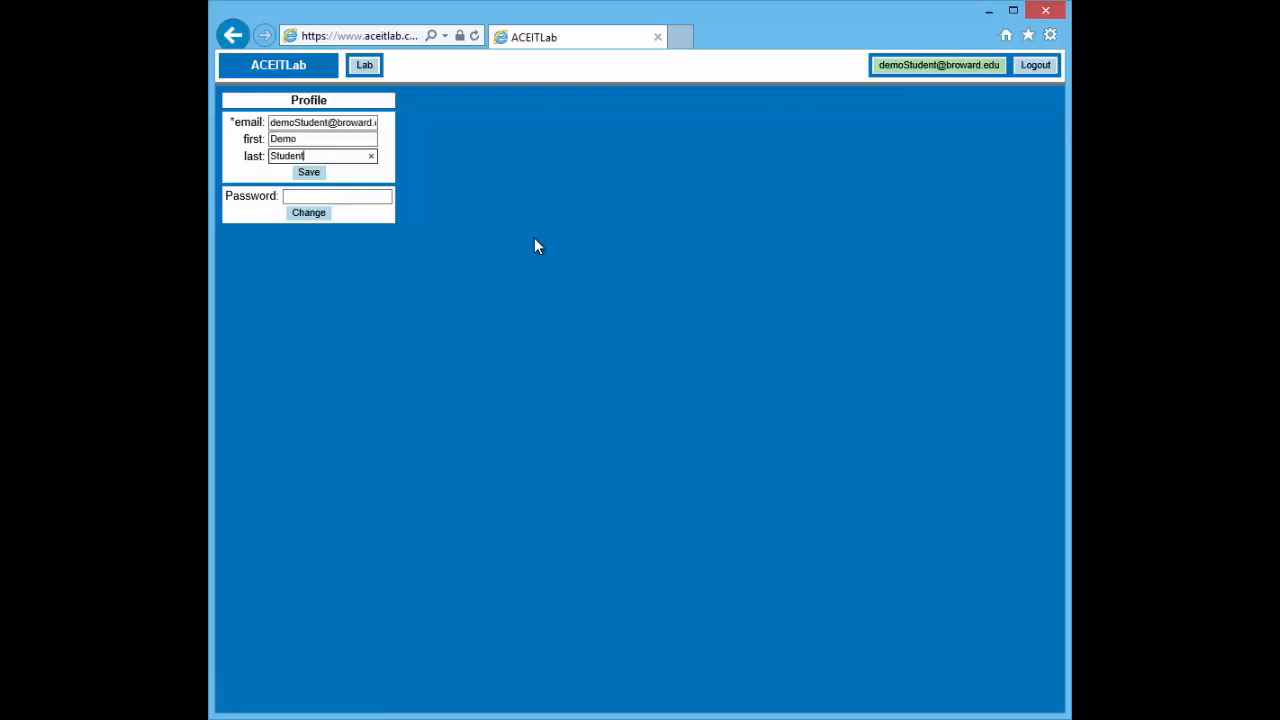
left_click(318, 174)
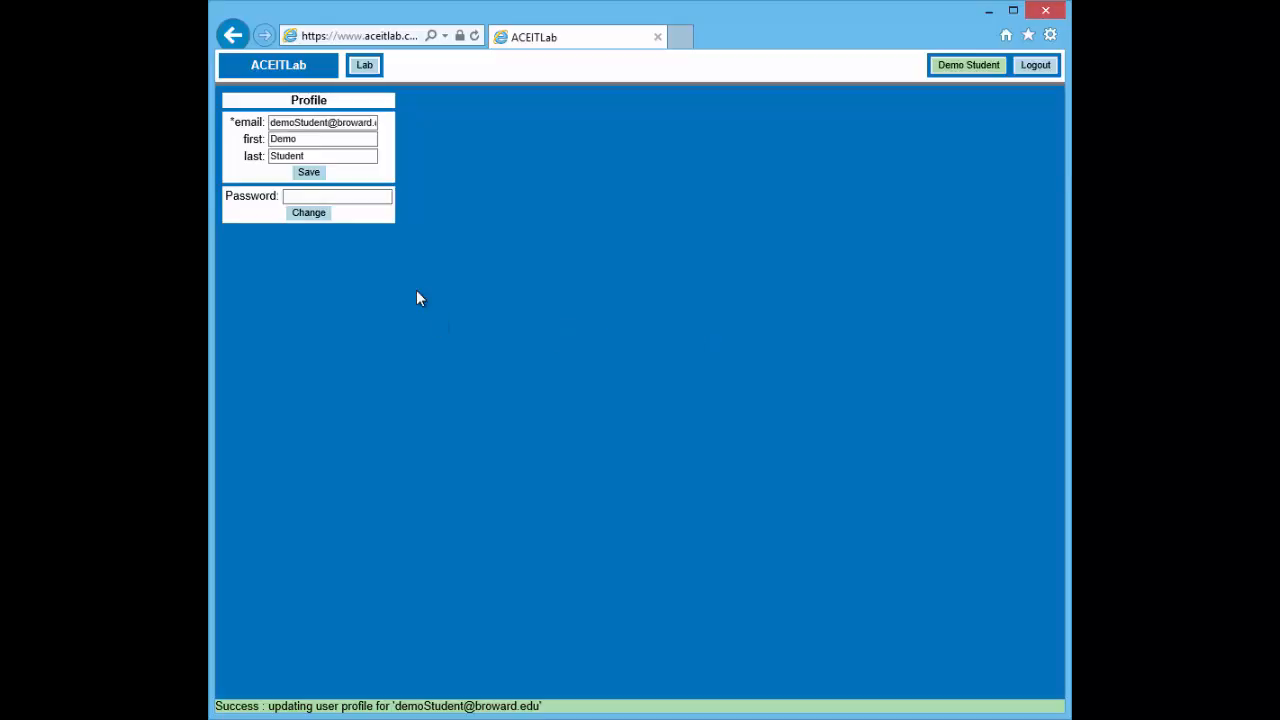
Change the student's password, then go back to the Lab page
left_click(373, 200)
type("••••••••")
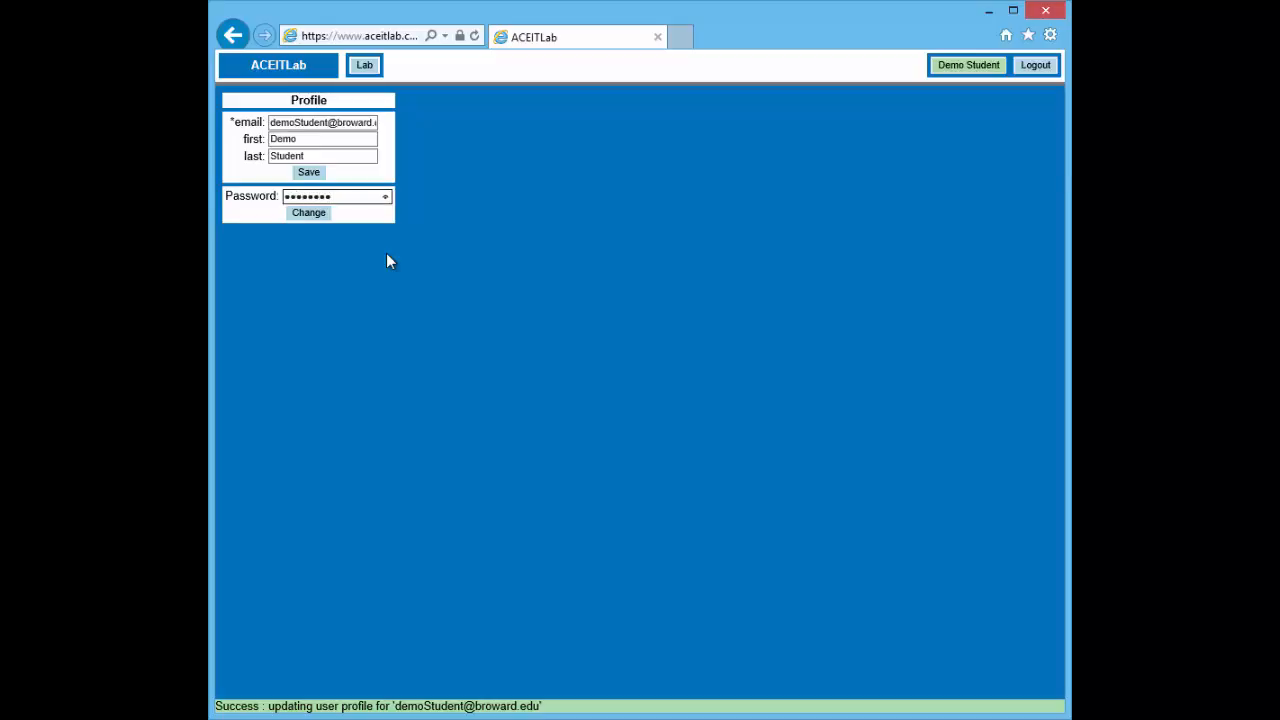
left_click(319, 212)
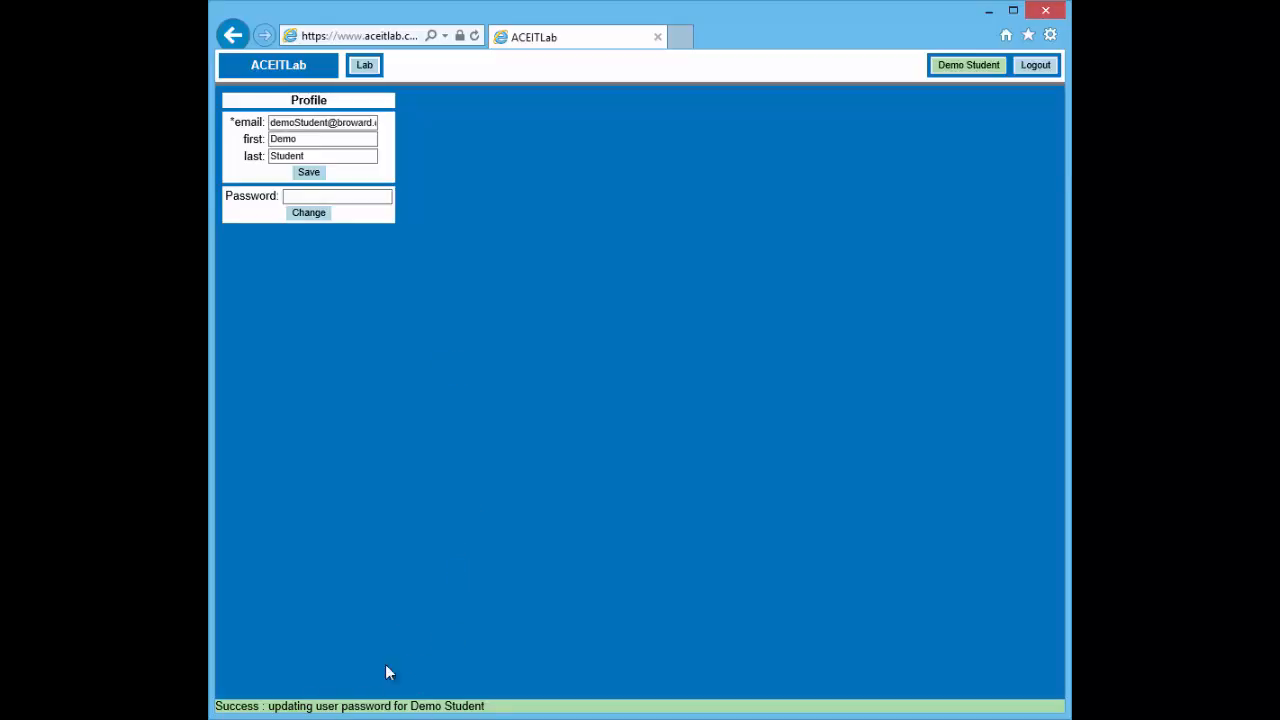
left_click(364, 66)
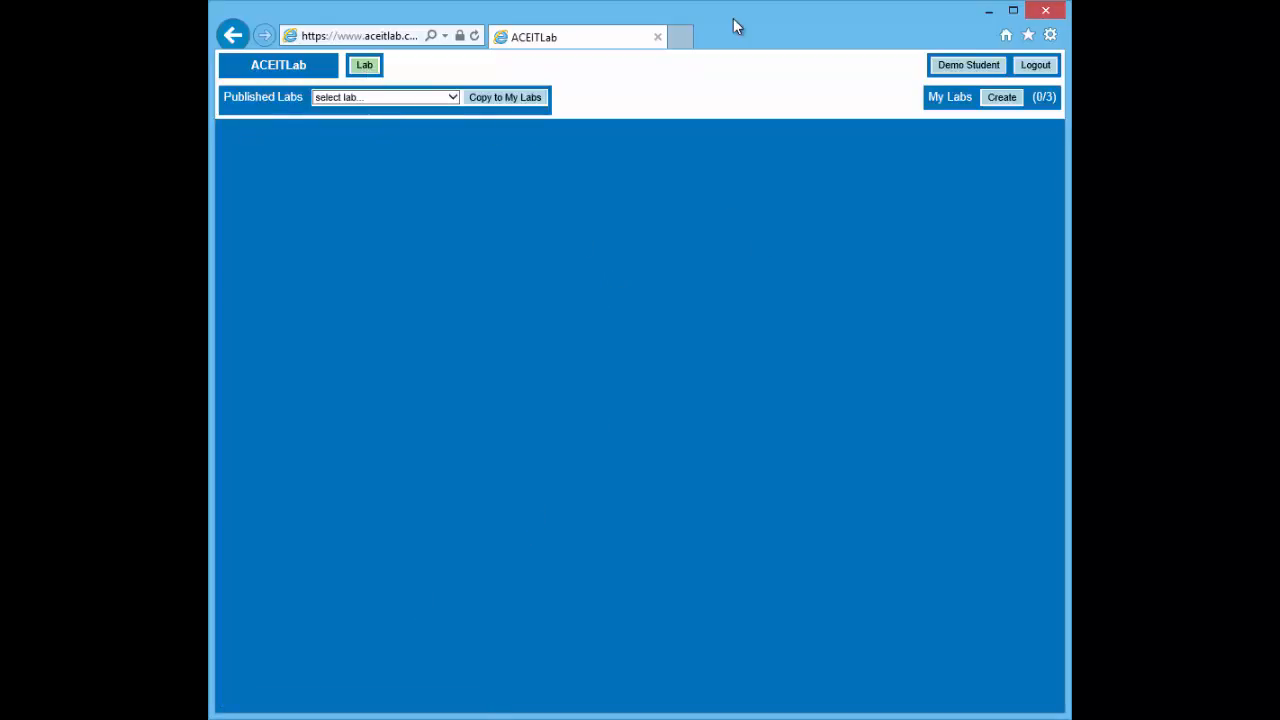
Arrange both browser windows and check the faculty's My Student's Labs dropdown
left_click_drag(733, 18, 822, 198)
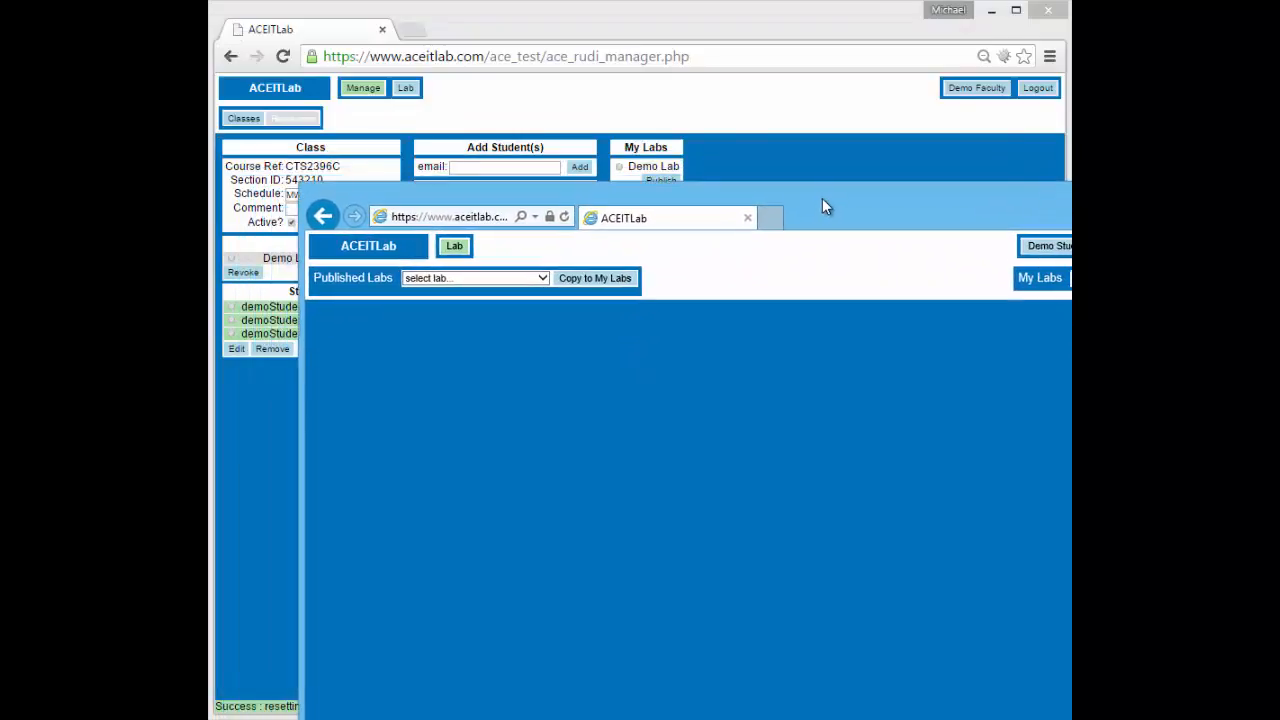
left_click(407, 89)
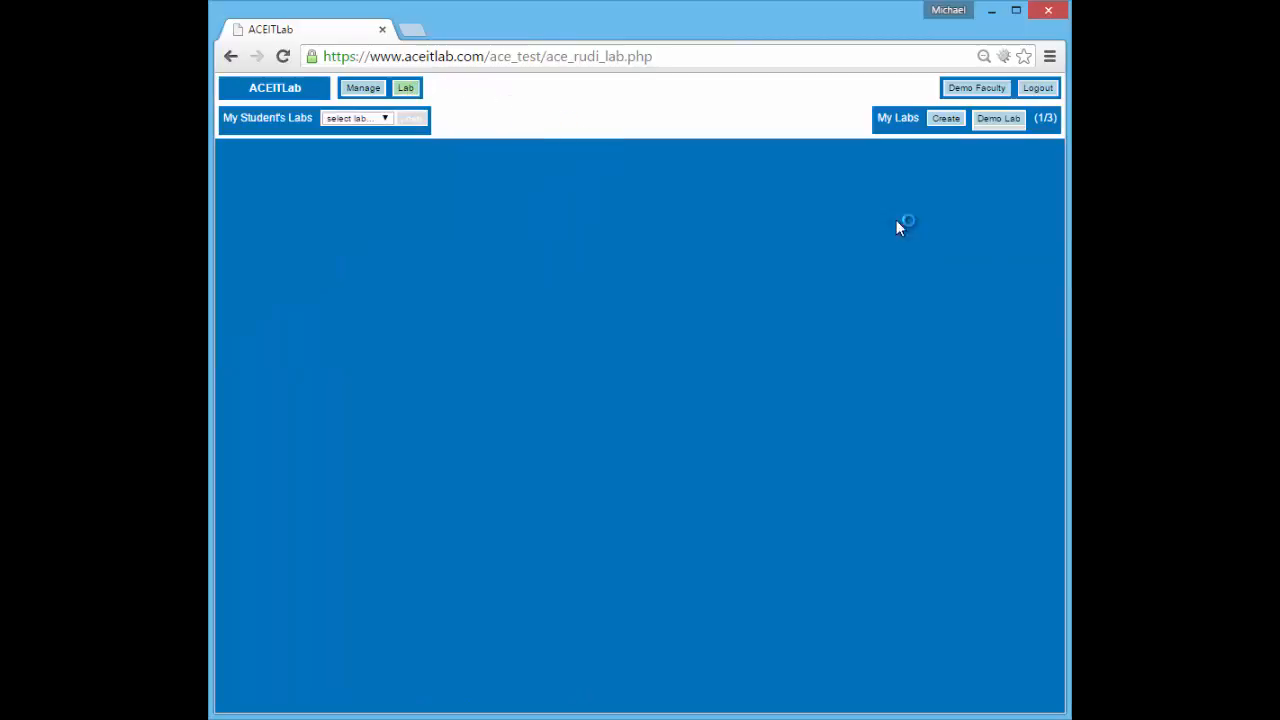
key("alt+Tab")
left_click_drag(889, 205, 835, 174)
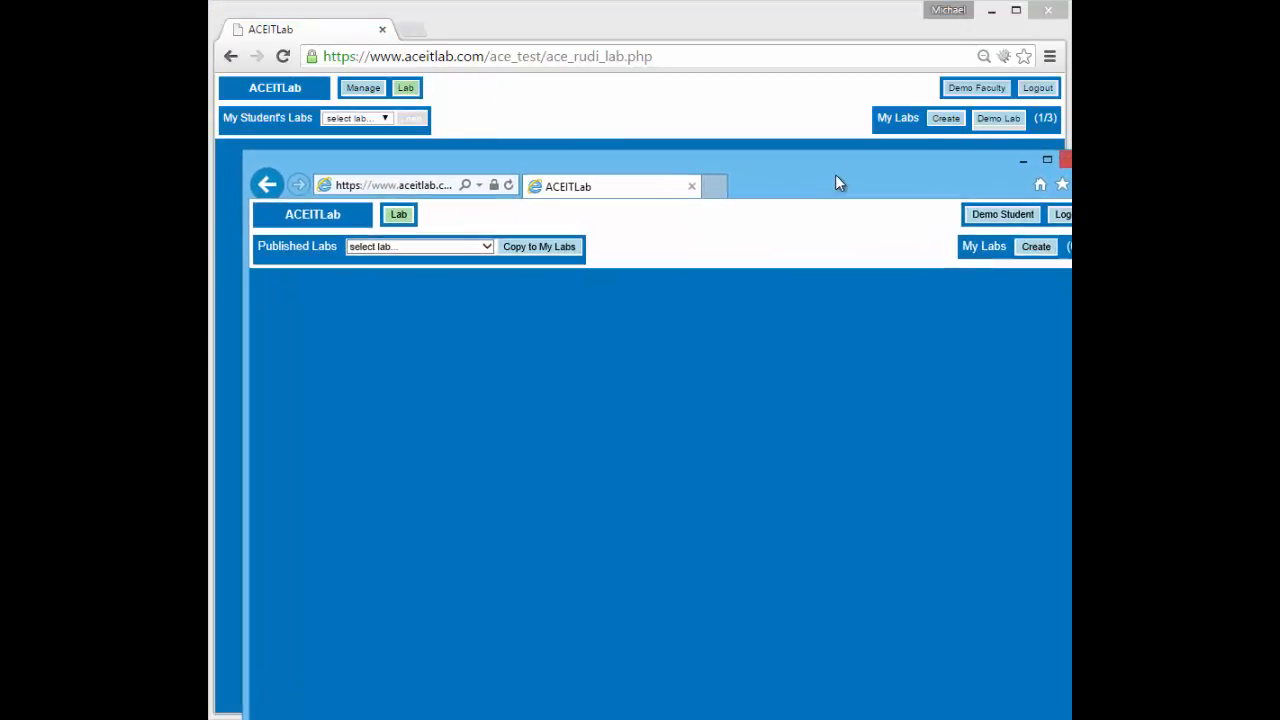
left_click(352, 119)
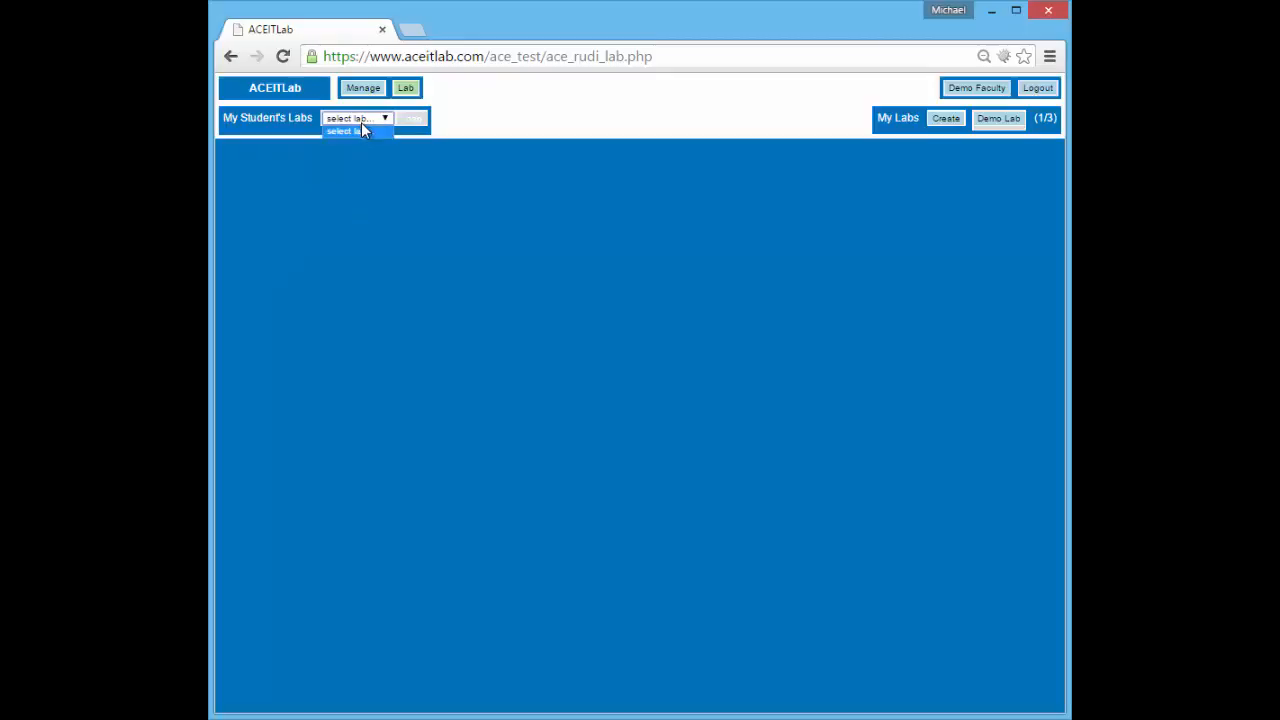
left_click(358, 118)
left_click(359, 131)
left_click(357, 122)
left_click(358, 120)
left_click(360, 130)
In the student window, verify Published Labs offers CTS2396C-543210:Demo Lab
left_click(1085, 309)
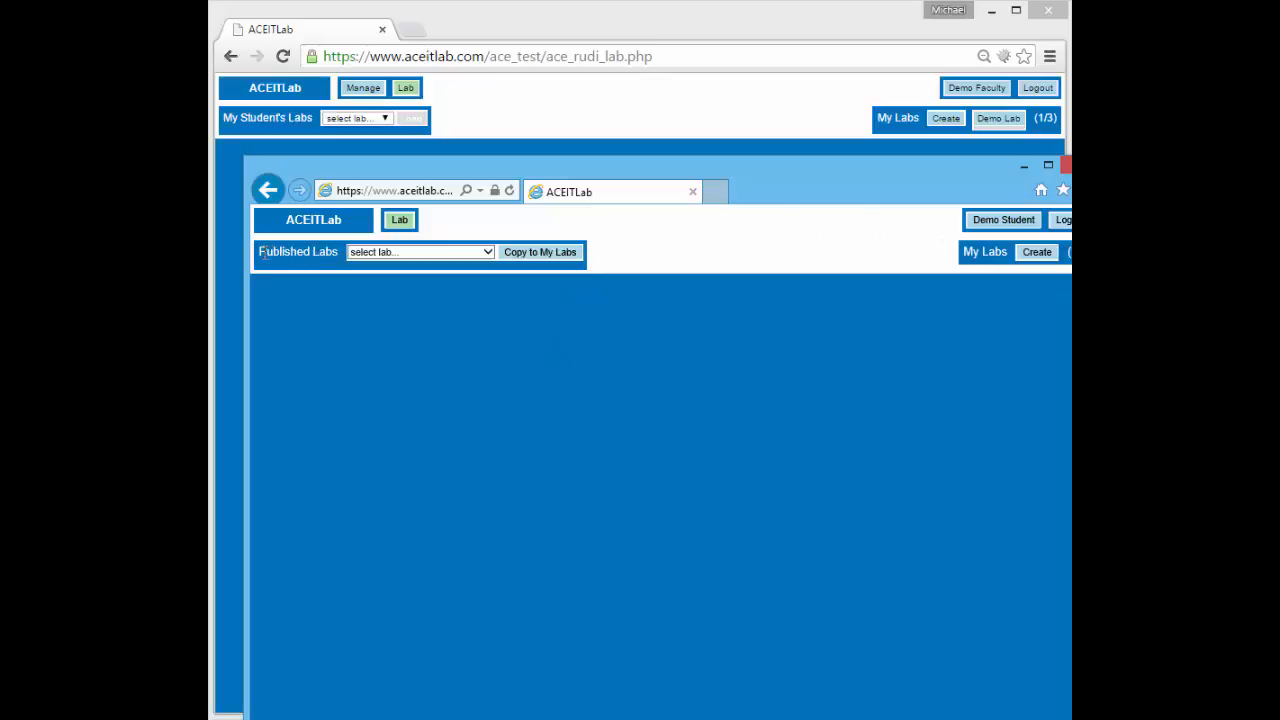
left_click_drag(259, 252, 338, 254)
left_click(304, 252)
left_click(488, 253)
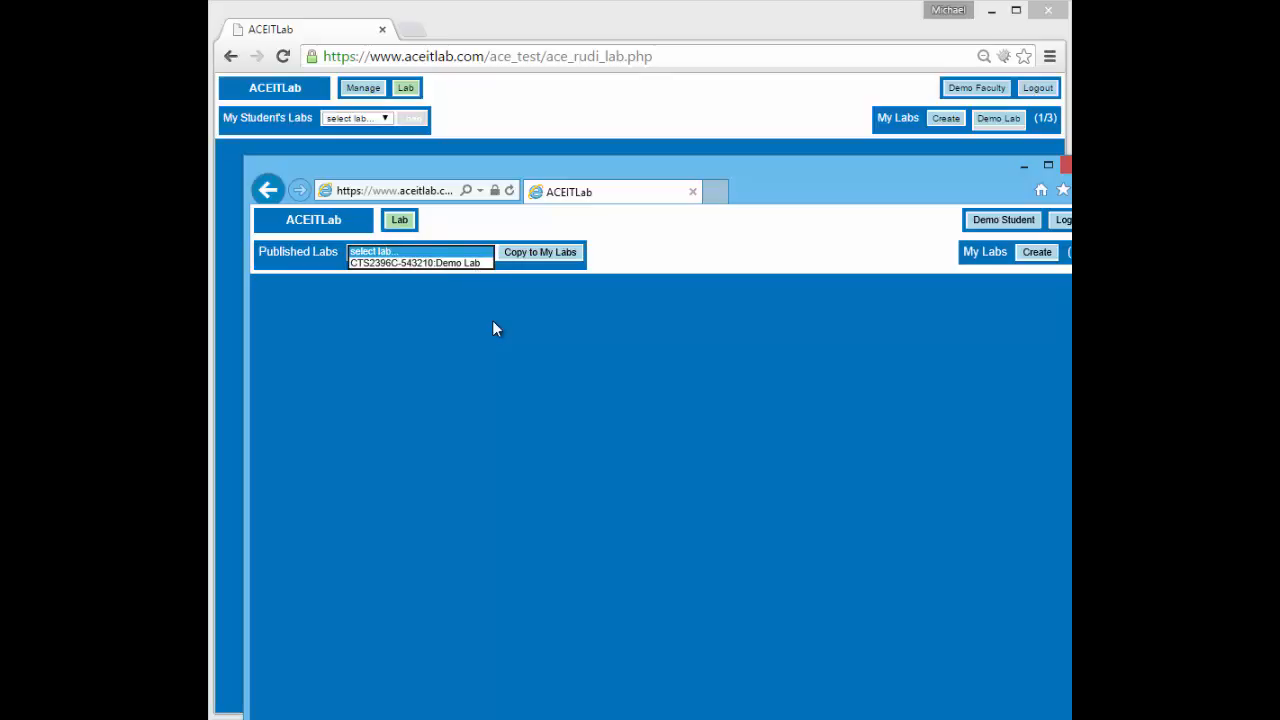
left_click(636, 262)
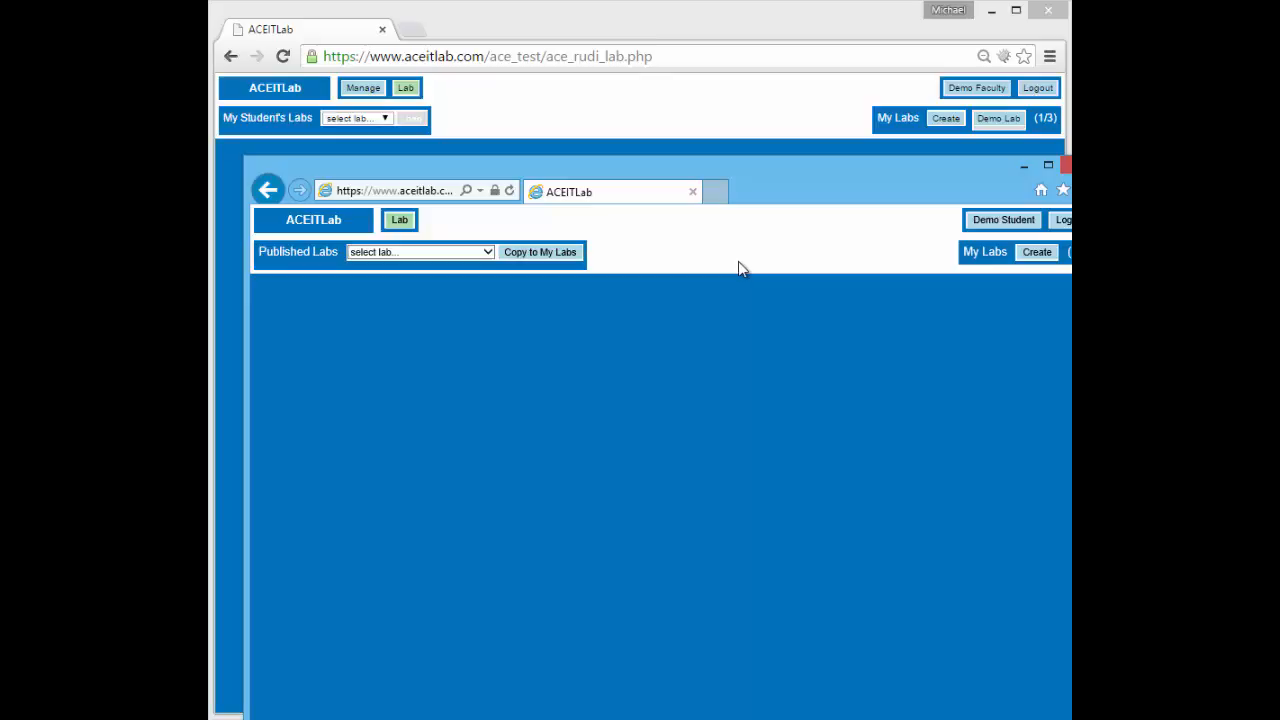
Create a new student lab and rename it from lab-01 to My own lab
left_click(1037, 253)
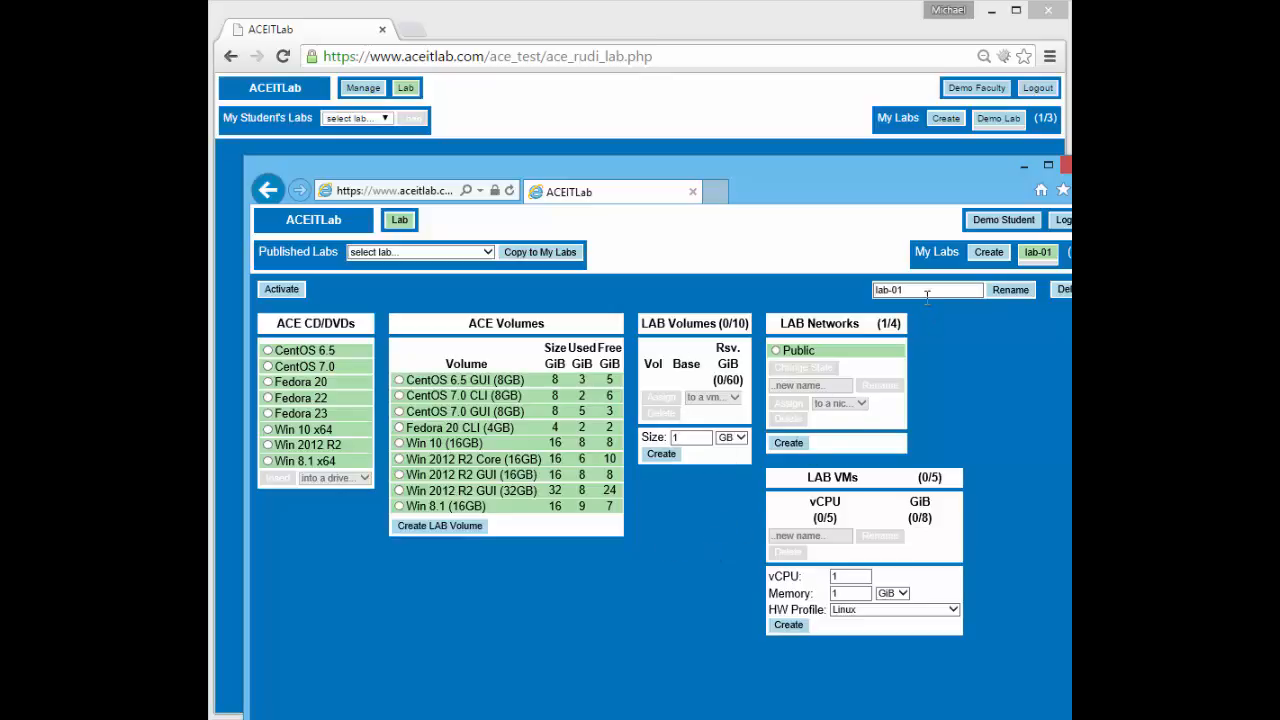
left_click_drag(916, 290, 851, 284)
key("BackSpace")
type("My own lab")
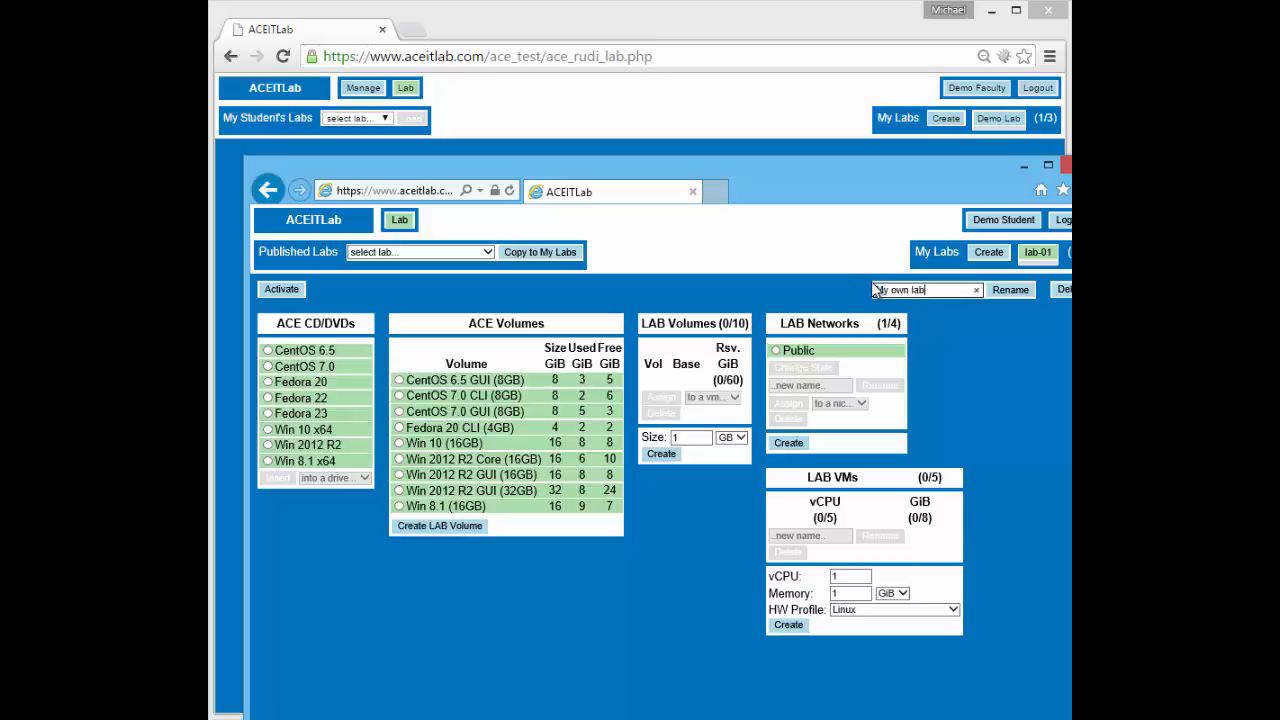
left_click(1010, 289)
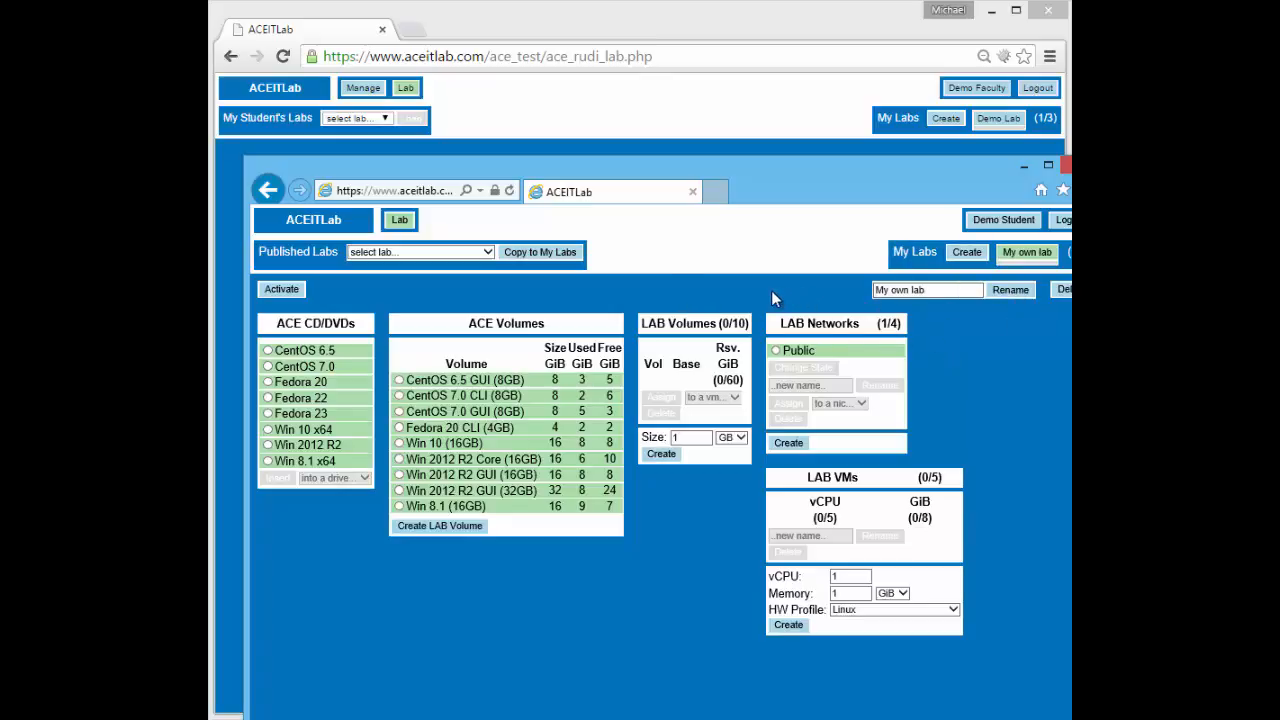
left_click(651, 106)
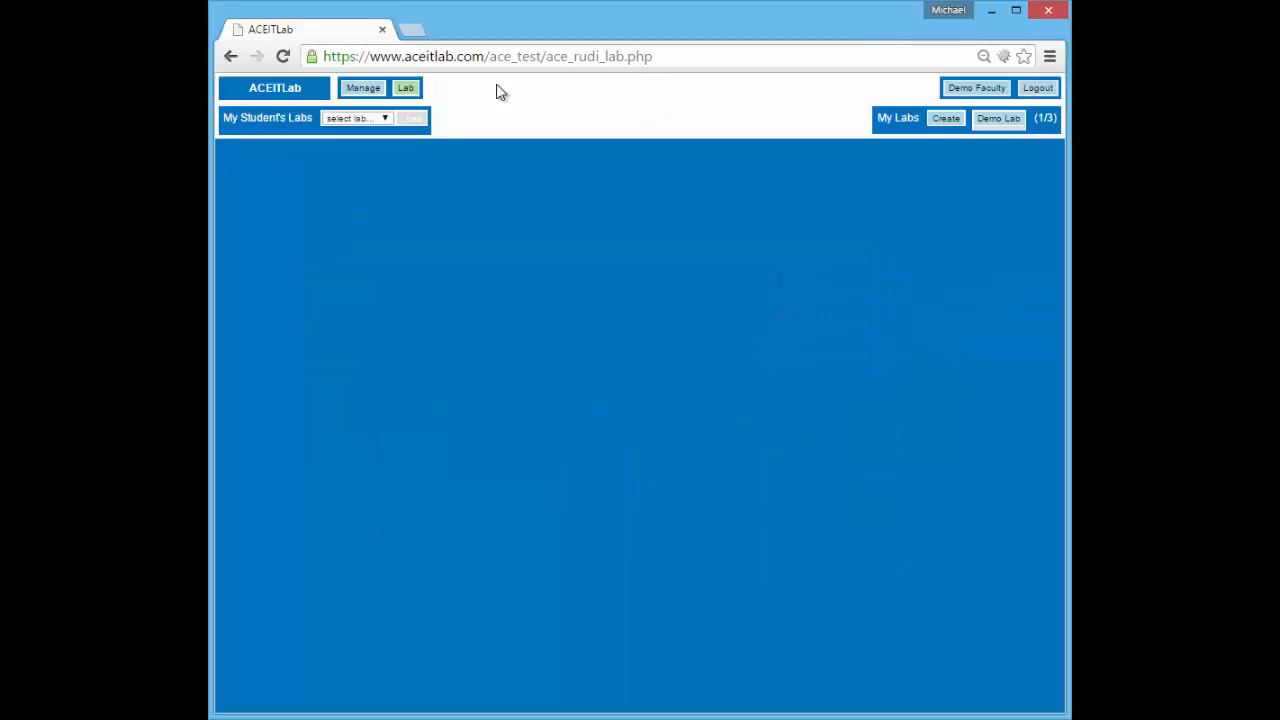
Load the student's My own lab from the faculty's My Student's Labs list, then return to IE
left_click(406, 88)
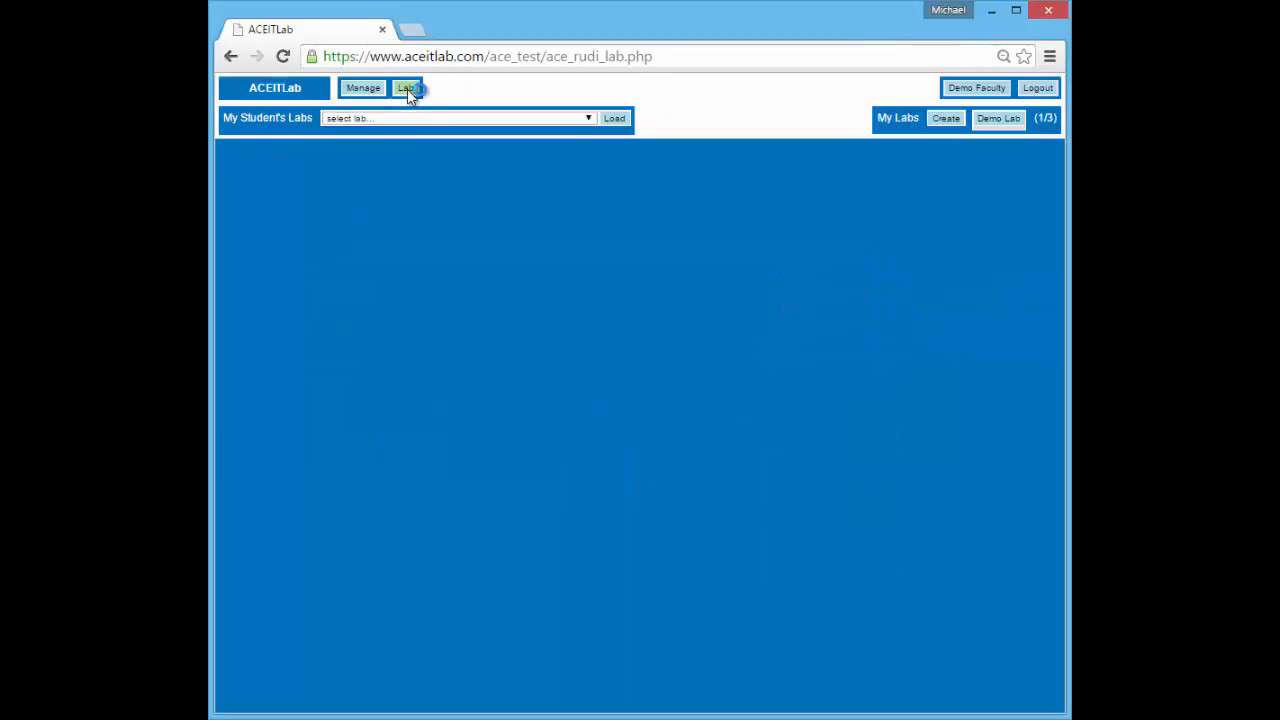
left_click(450, 120)
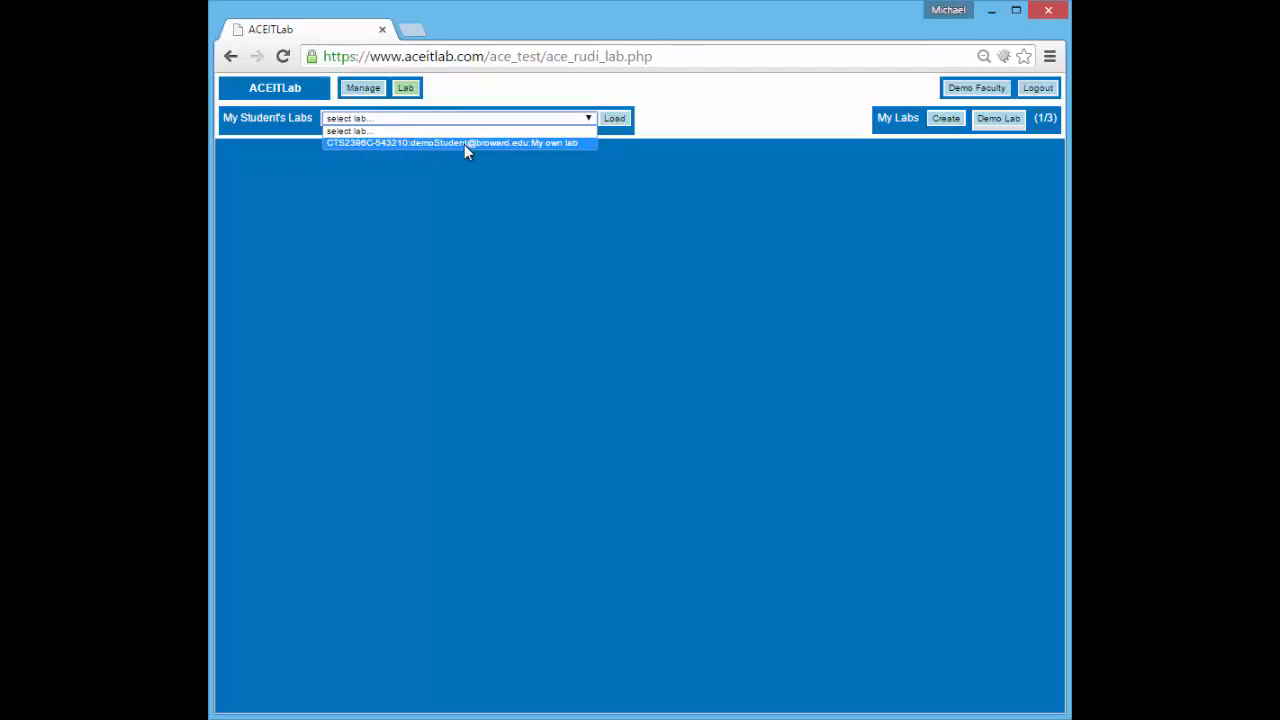
left_click(584, 145)
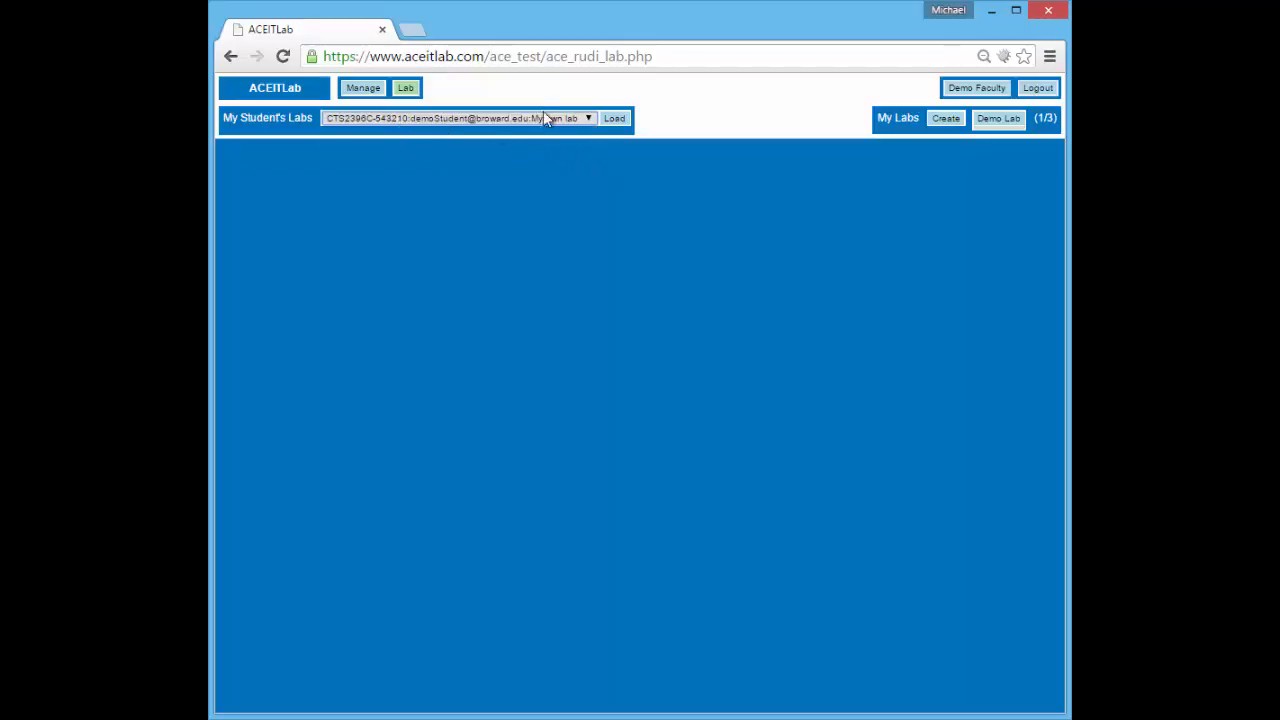
left_click(615, 120)
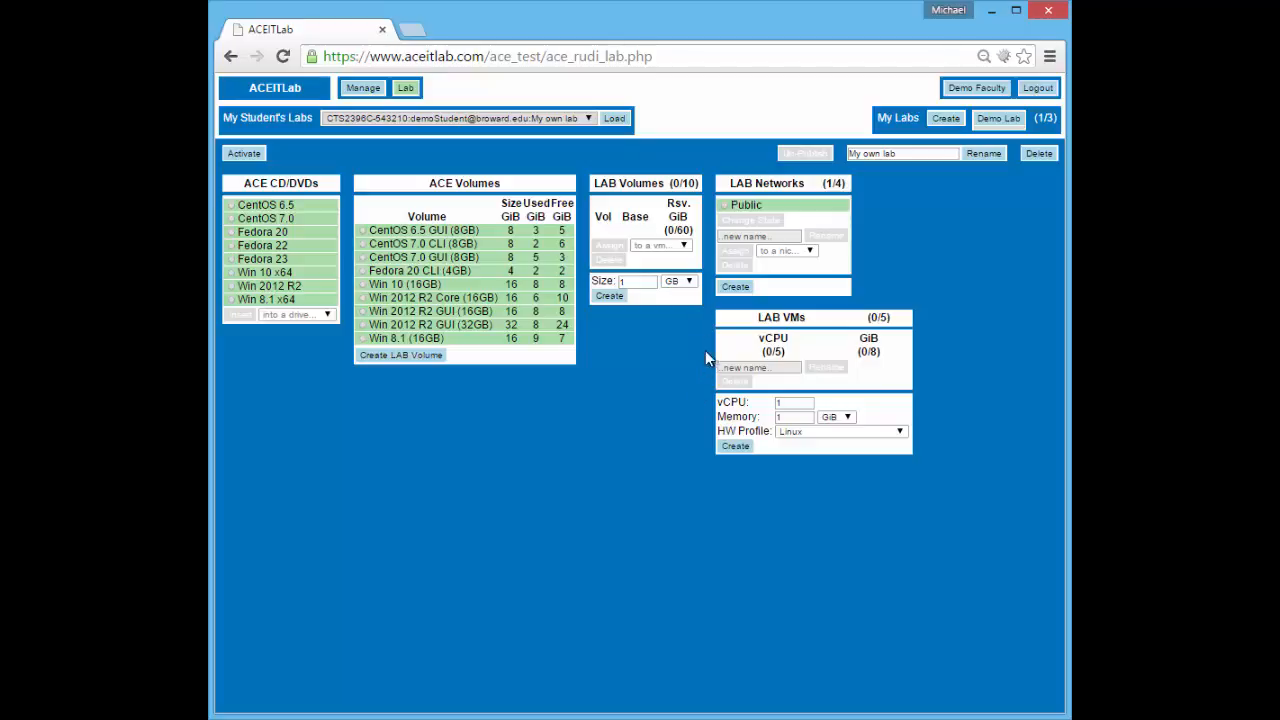
left_click(407, 89)
key("alt+Tab")
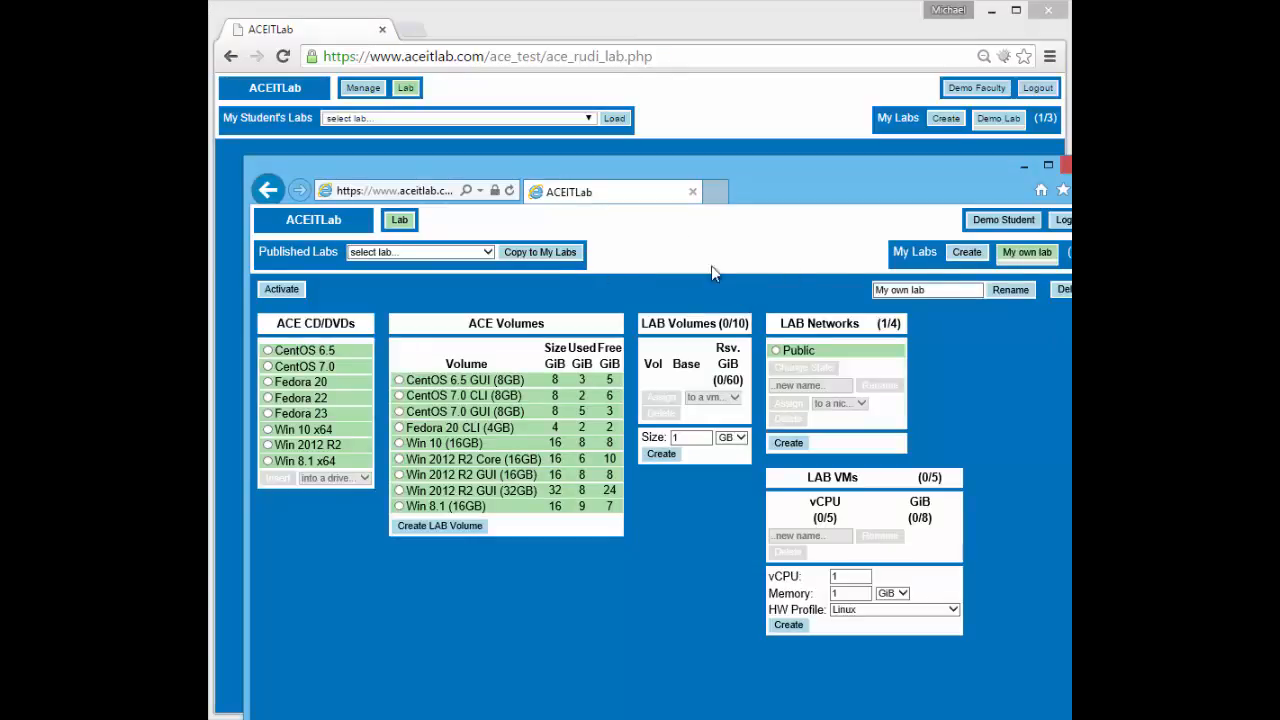
Delete My own lab and recheck the faculty's list of student labs
left_click(1066, 292)
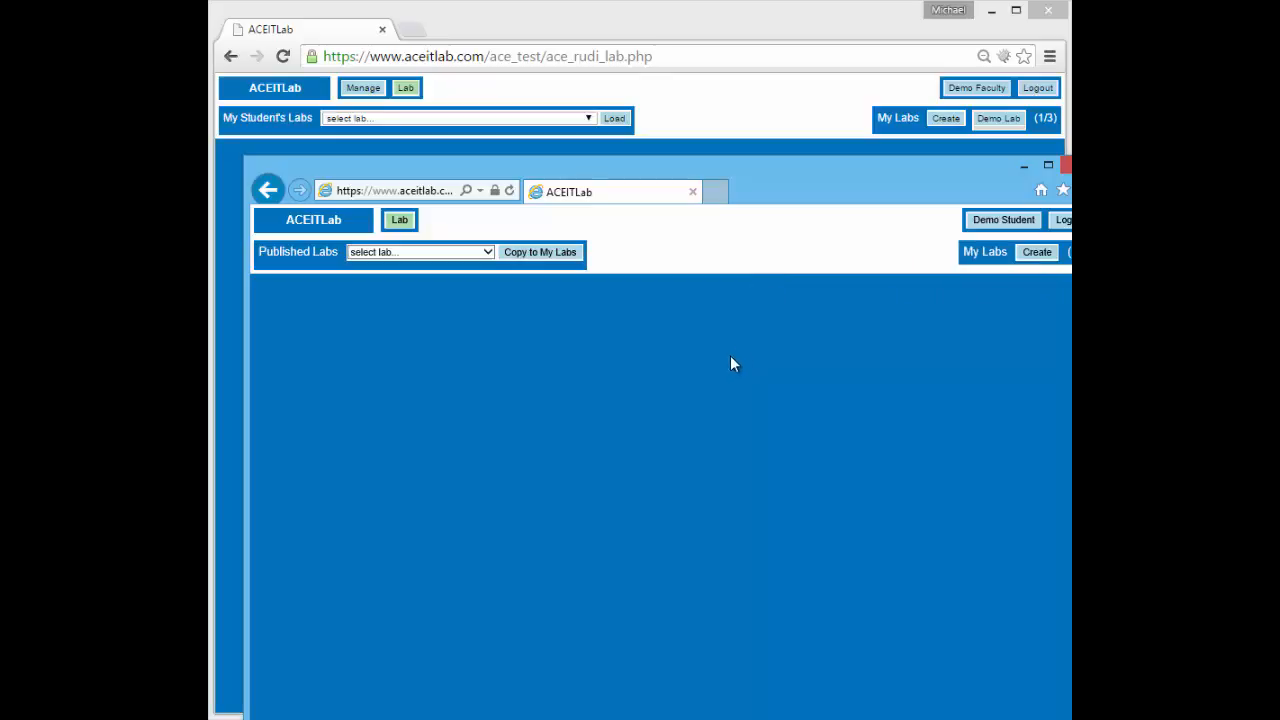
left_click(682, 95)
left_click(408, 90)
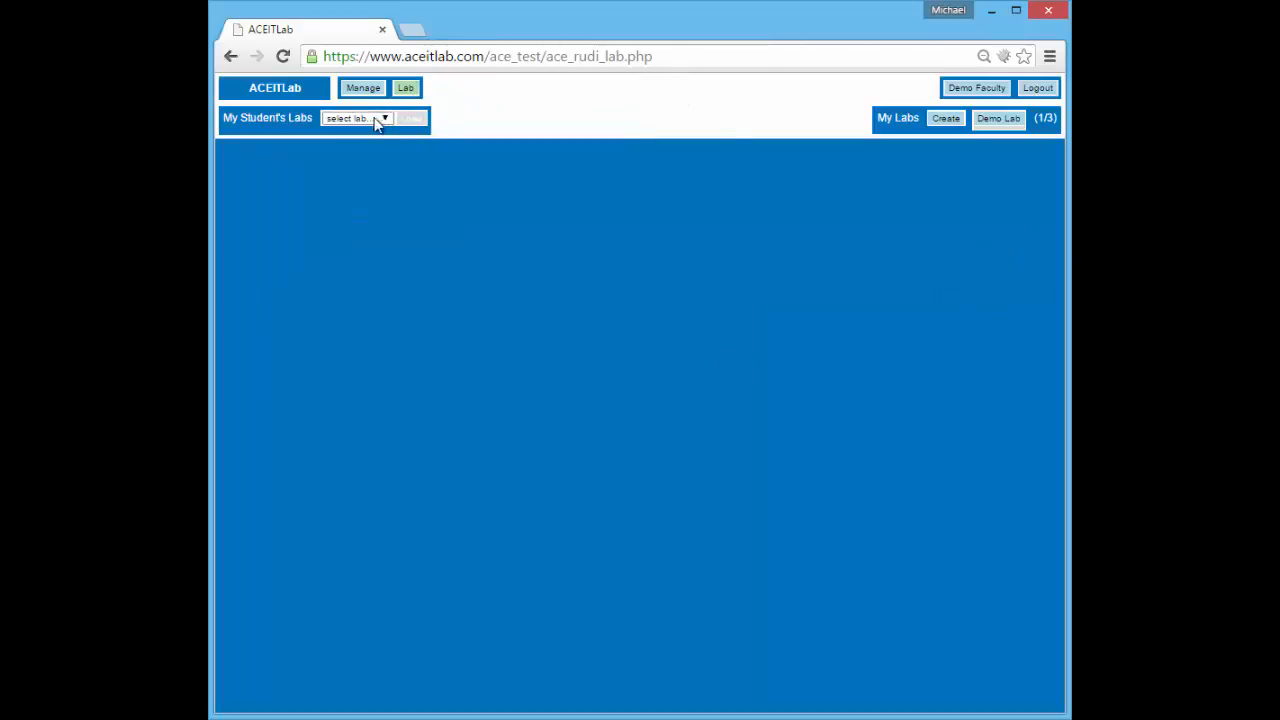
left_click(381, 118)
left_click(381, 118)
left_click(381, 118)
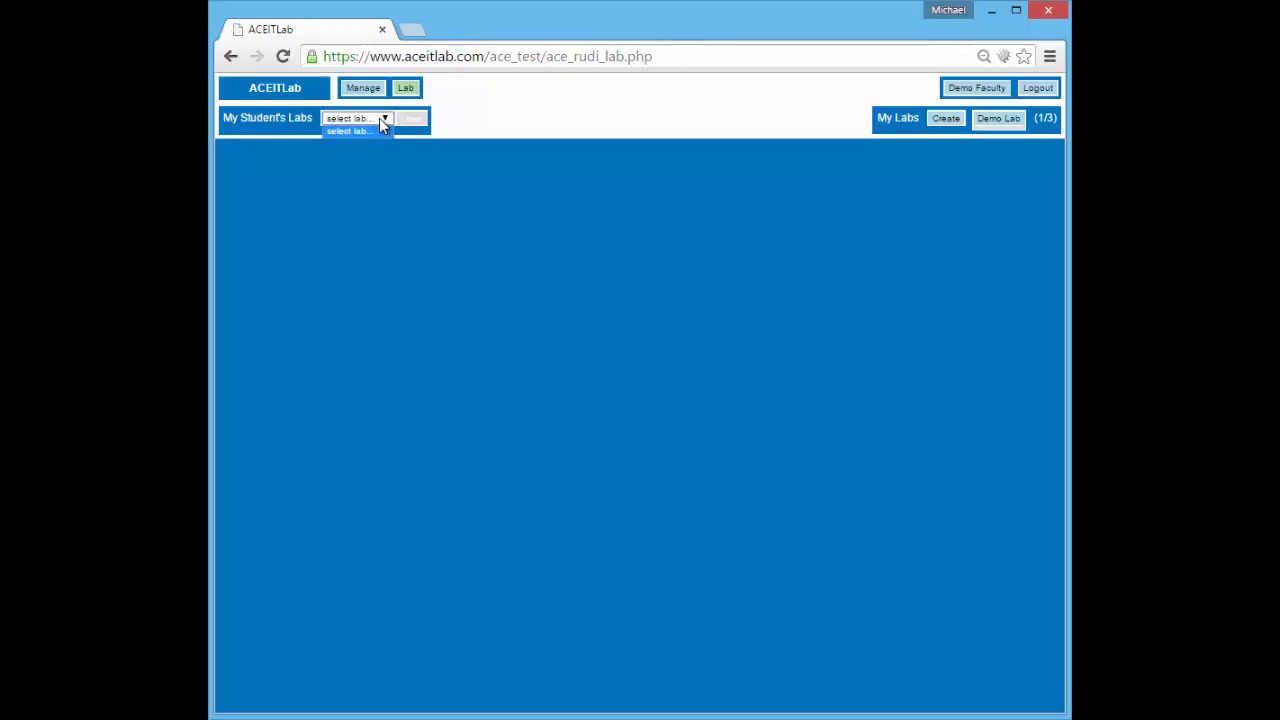
left_click(381, 118)
left_click(1085, 295)
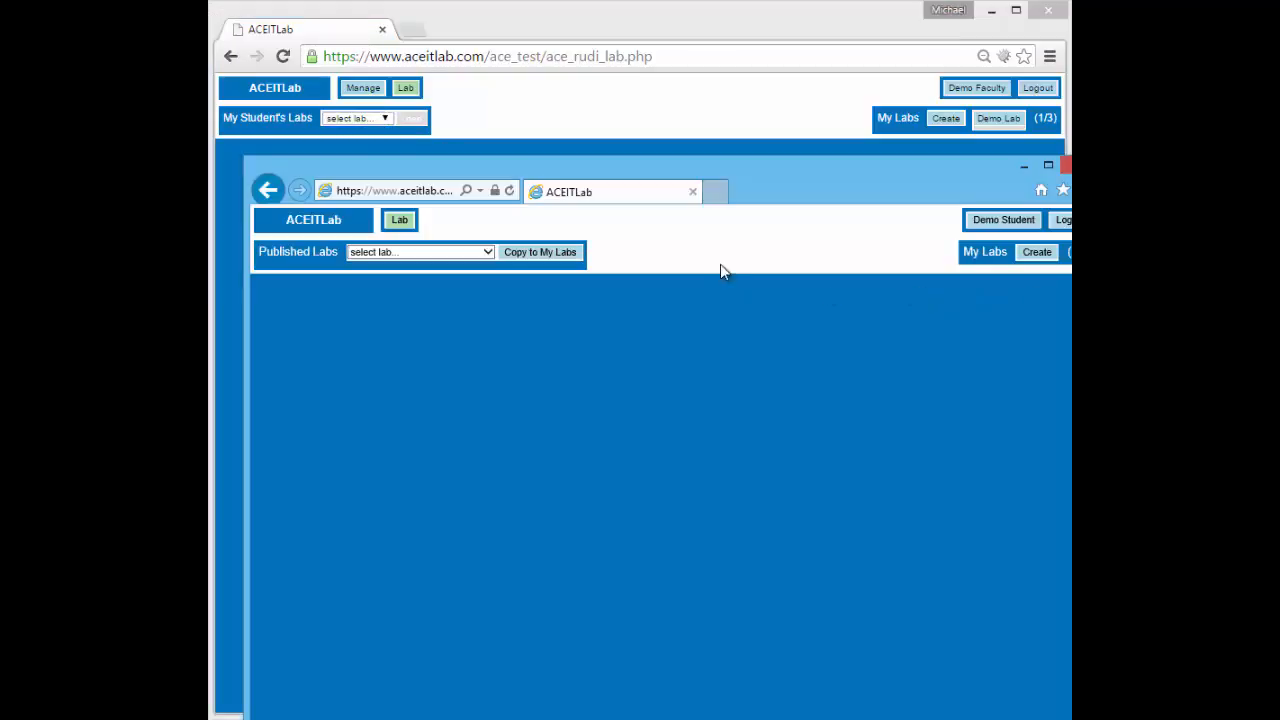
Copy CTS2396C-543210:Demo Lab into My Labs and review its Fedora Box and Win Box panels
left_click(477, 258)
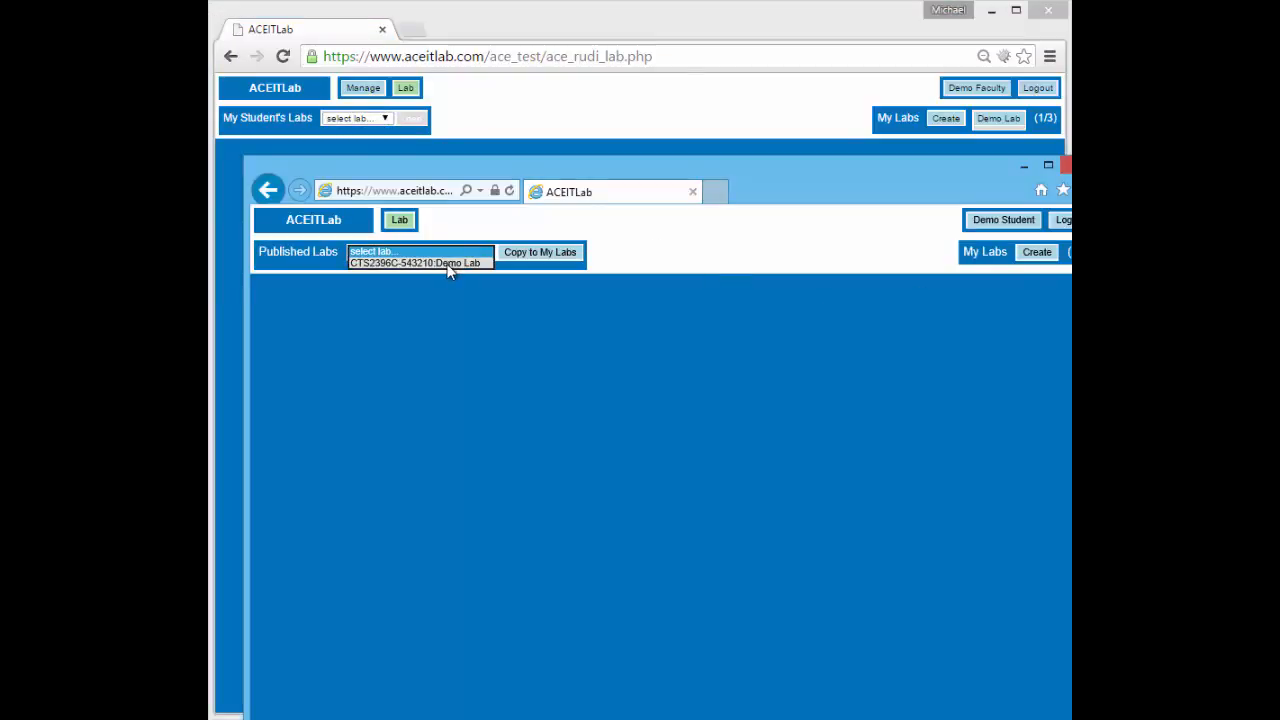
left_click(446, 267)
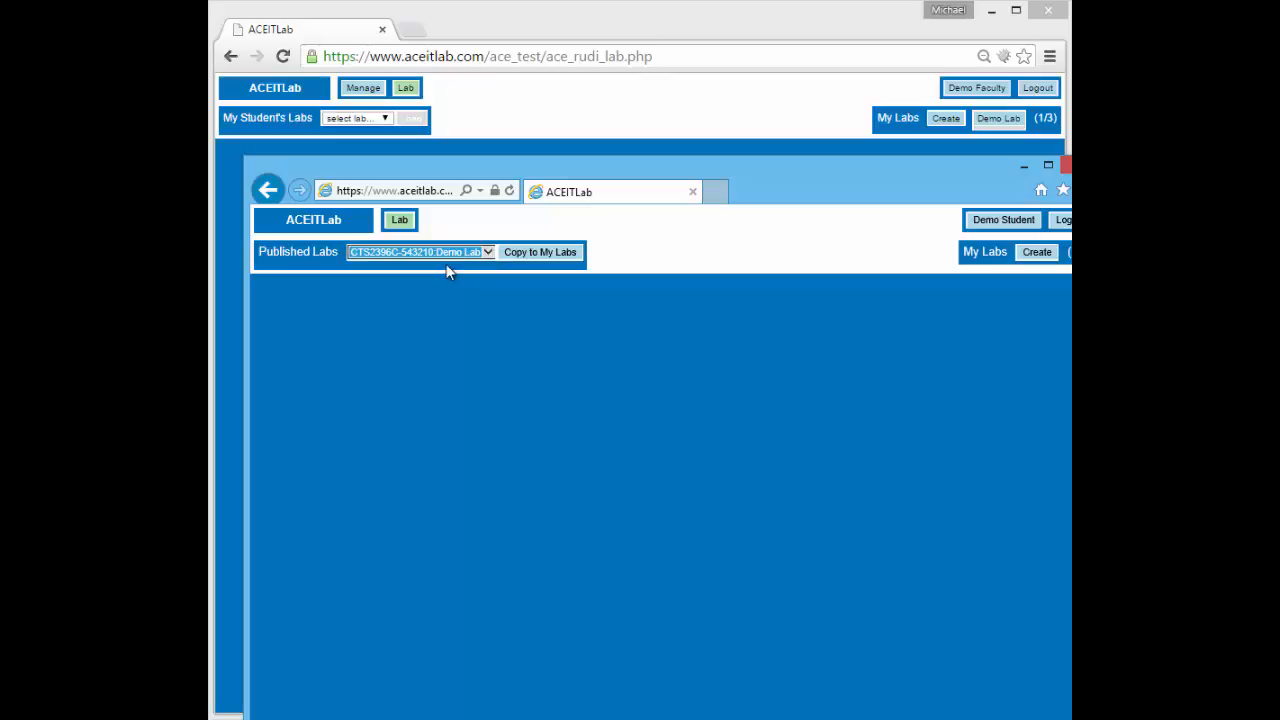
left_click(549, 258)
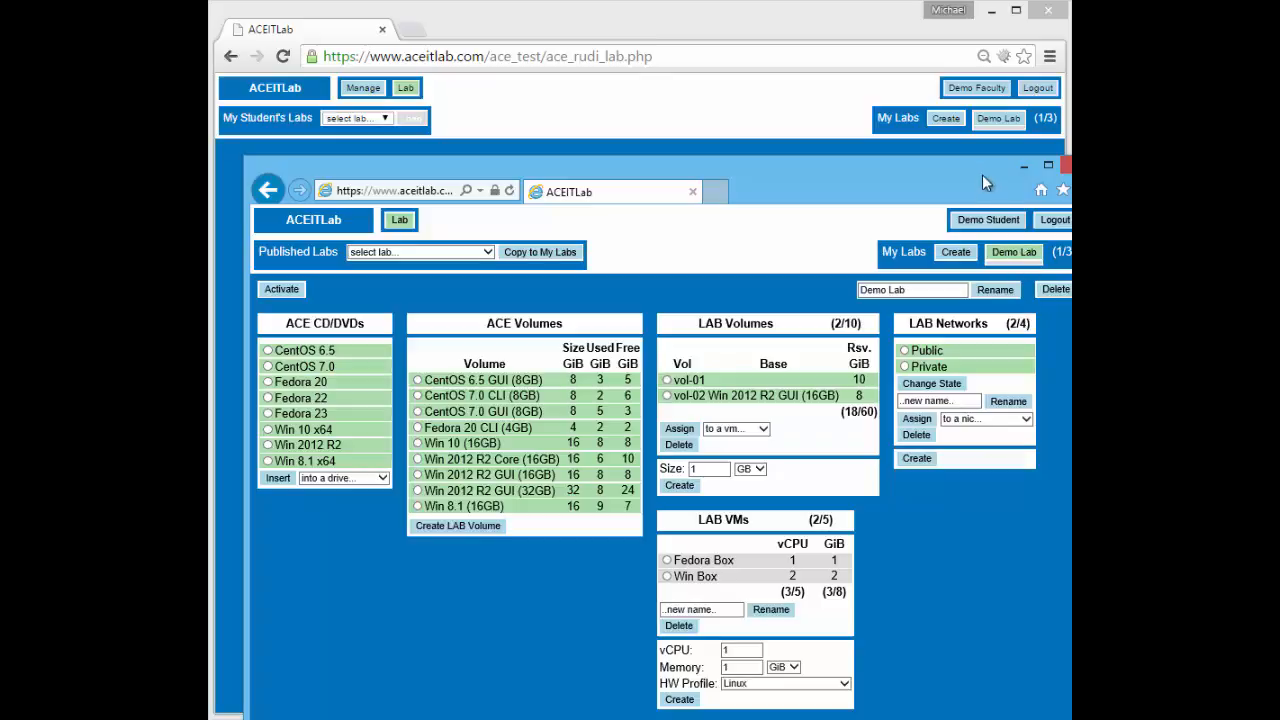
left_click_drag(983, 176, 945, 24)
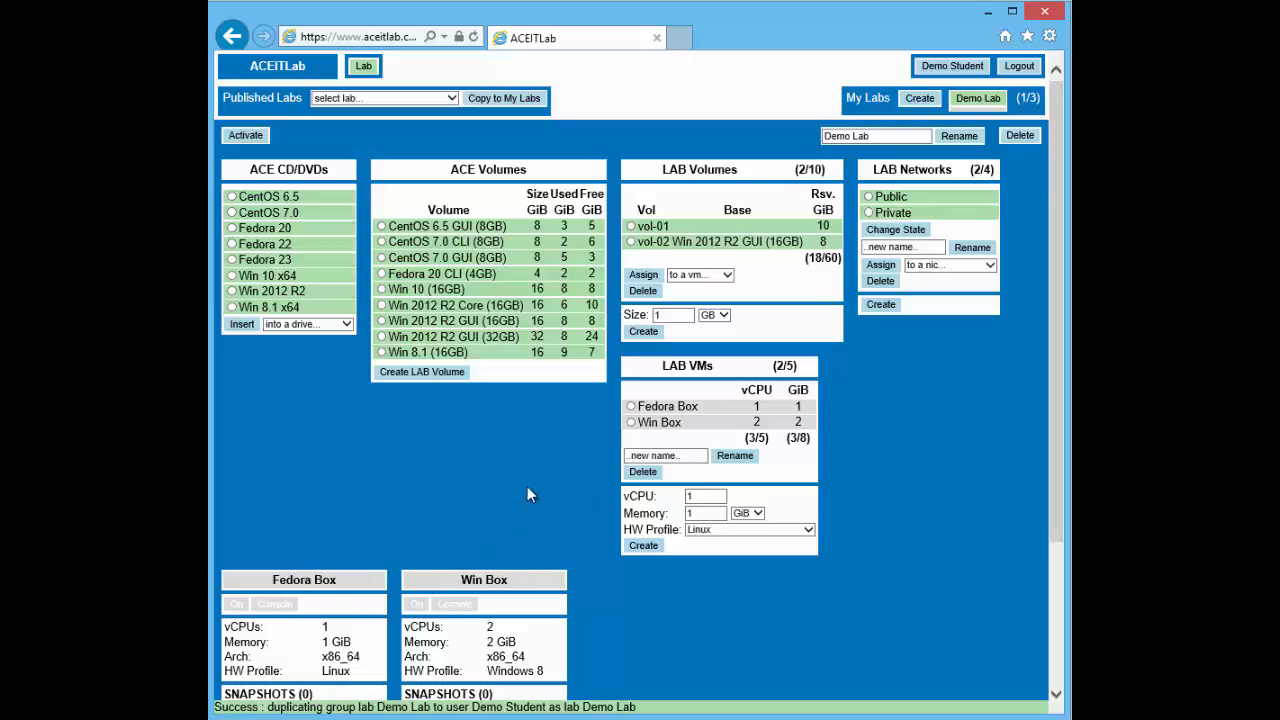
scroll(509, 494, "down", 3)
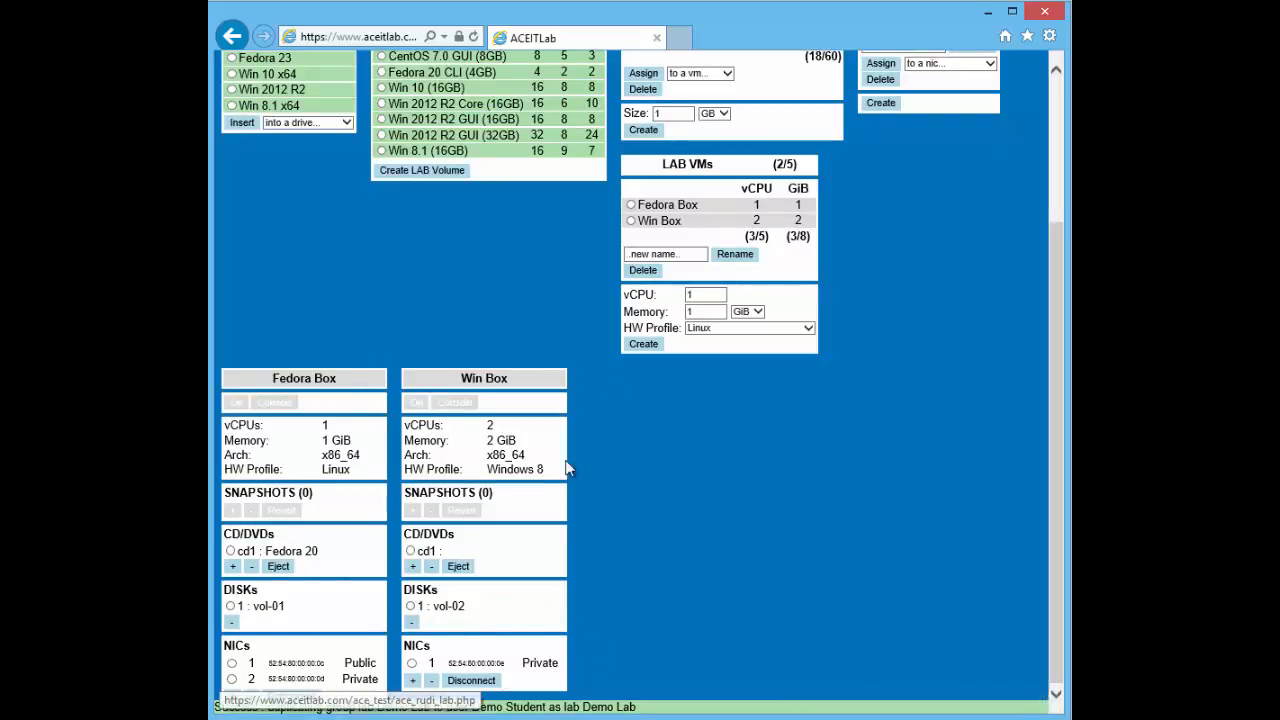
scroll(804, 547, "up", 3)
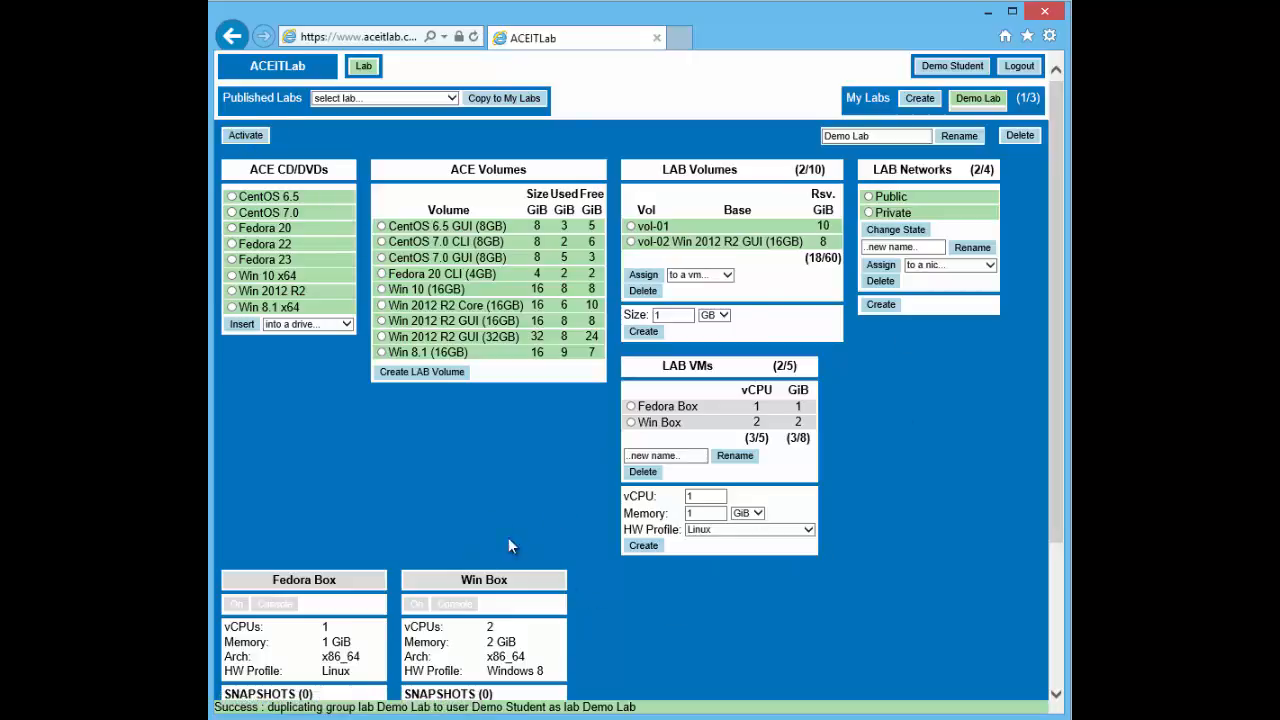
left_click(246, 138)
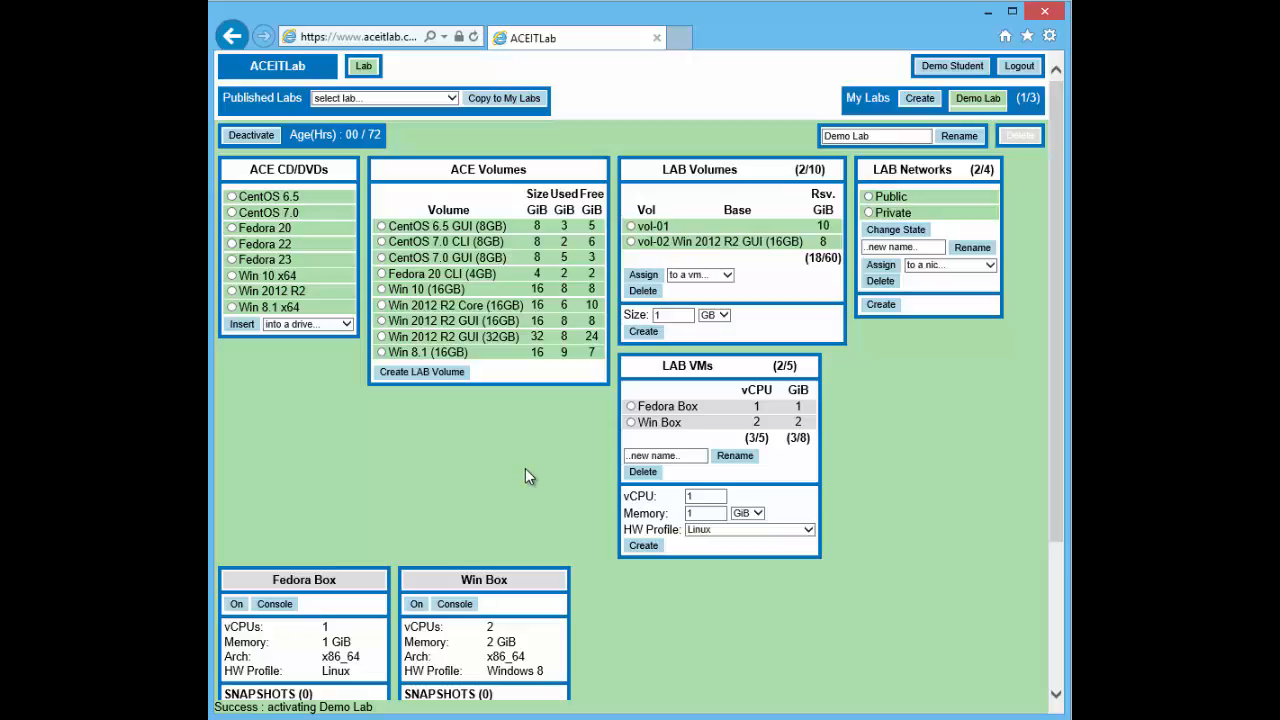
scroll(520, 474, "down", 3)
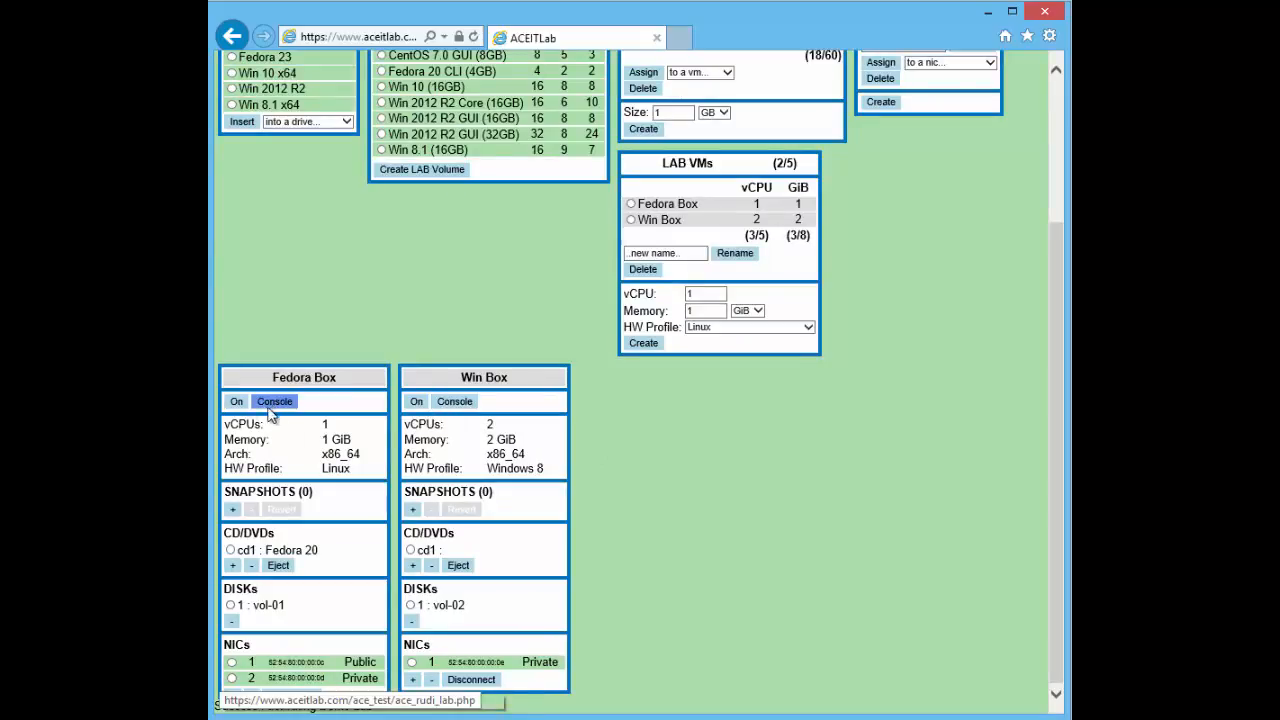
scroll(663, 580, "up", 3)
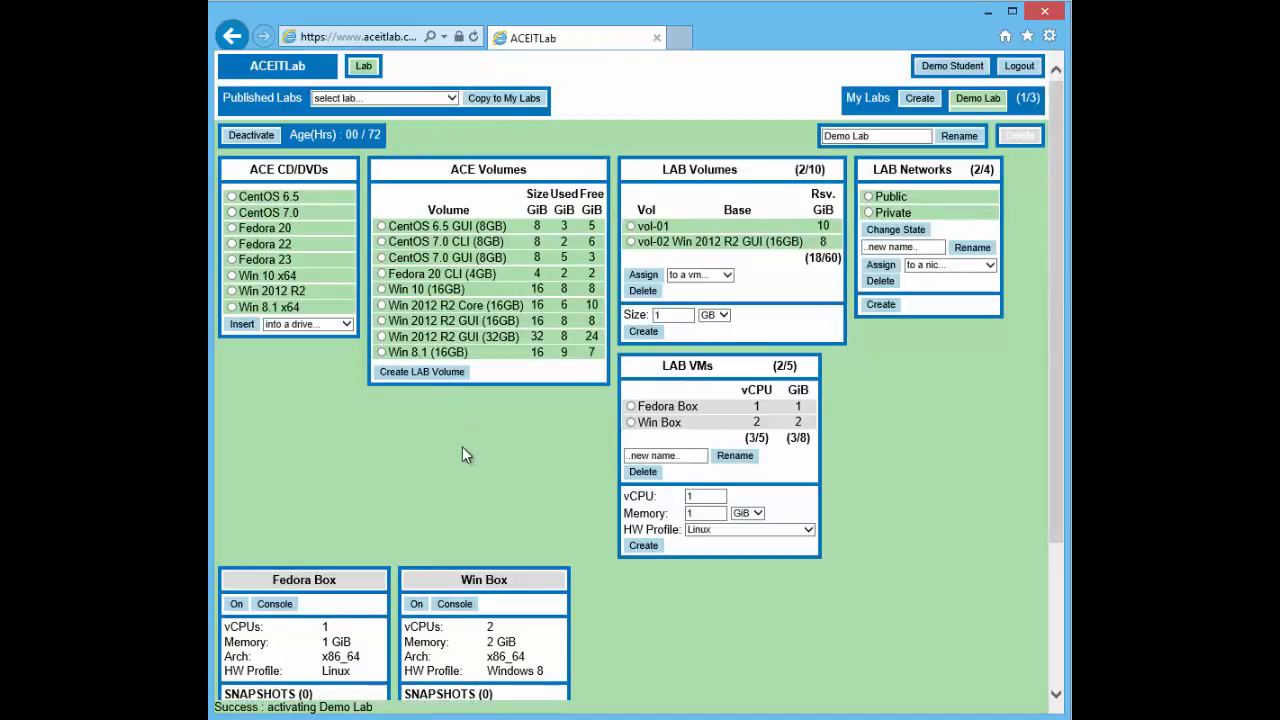
scroll(575, 549, "down", 3)
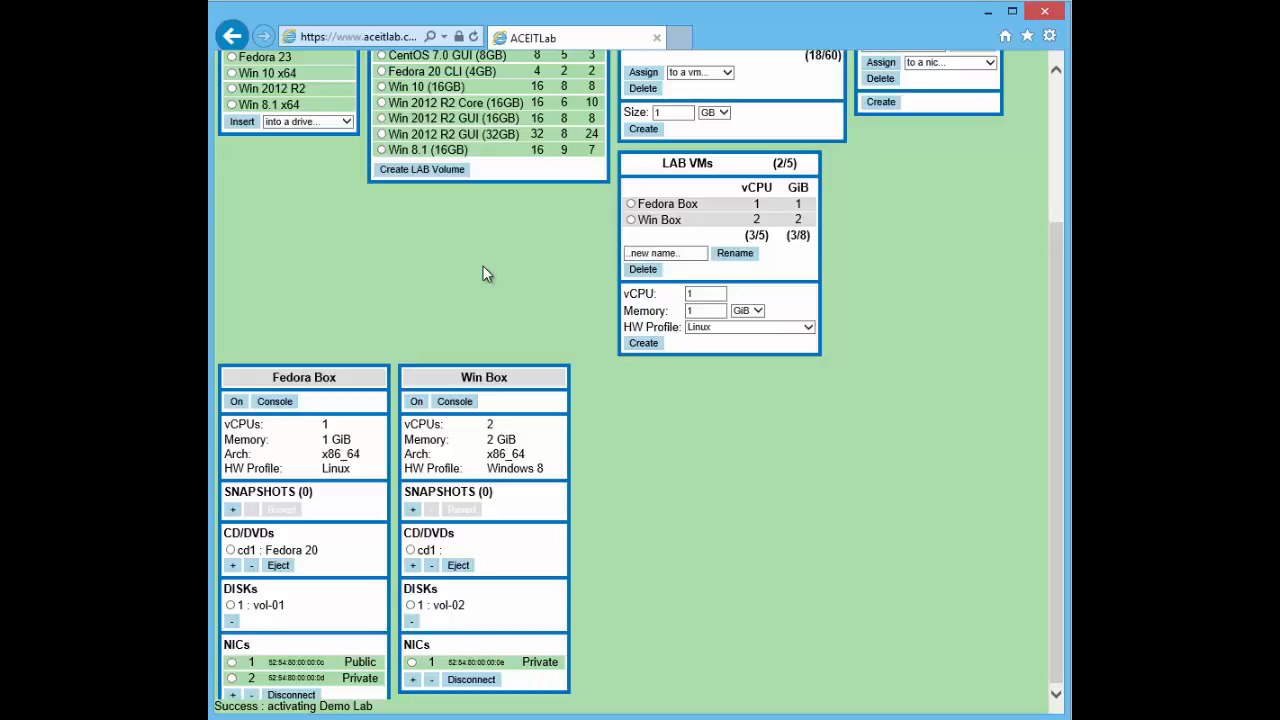
left_click(731, 327)
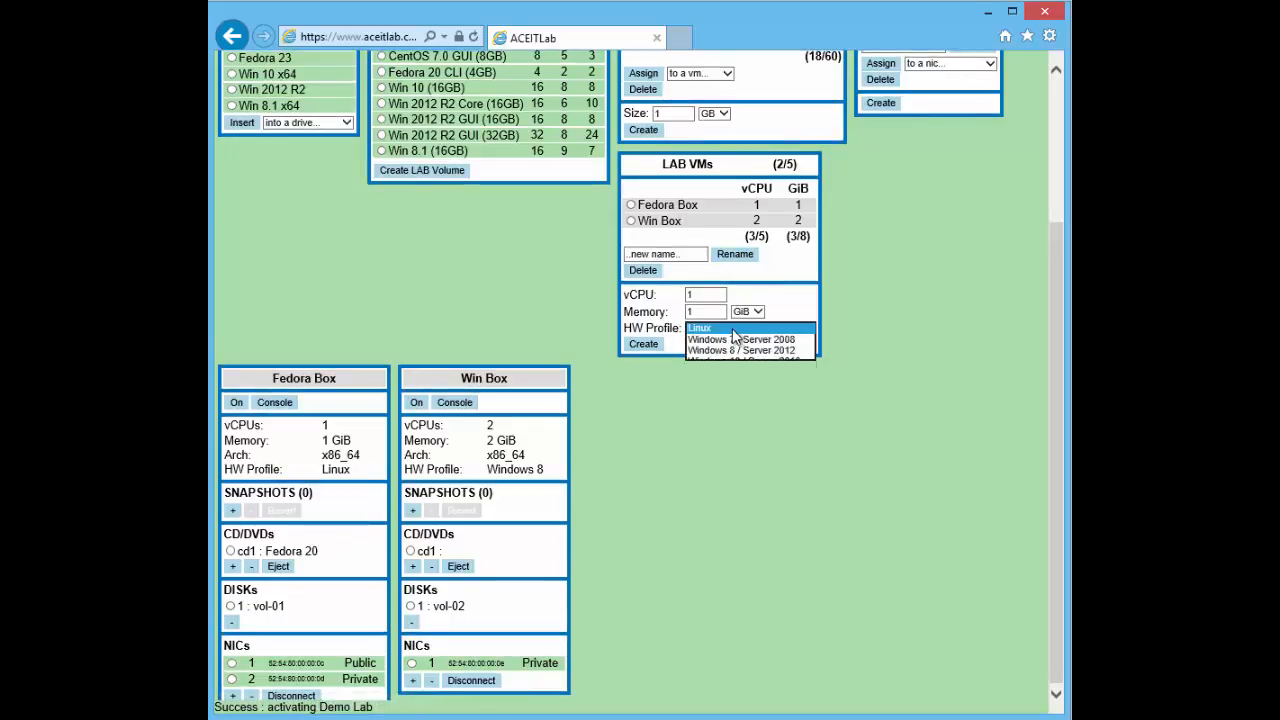
left_click(733, 329)
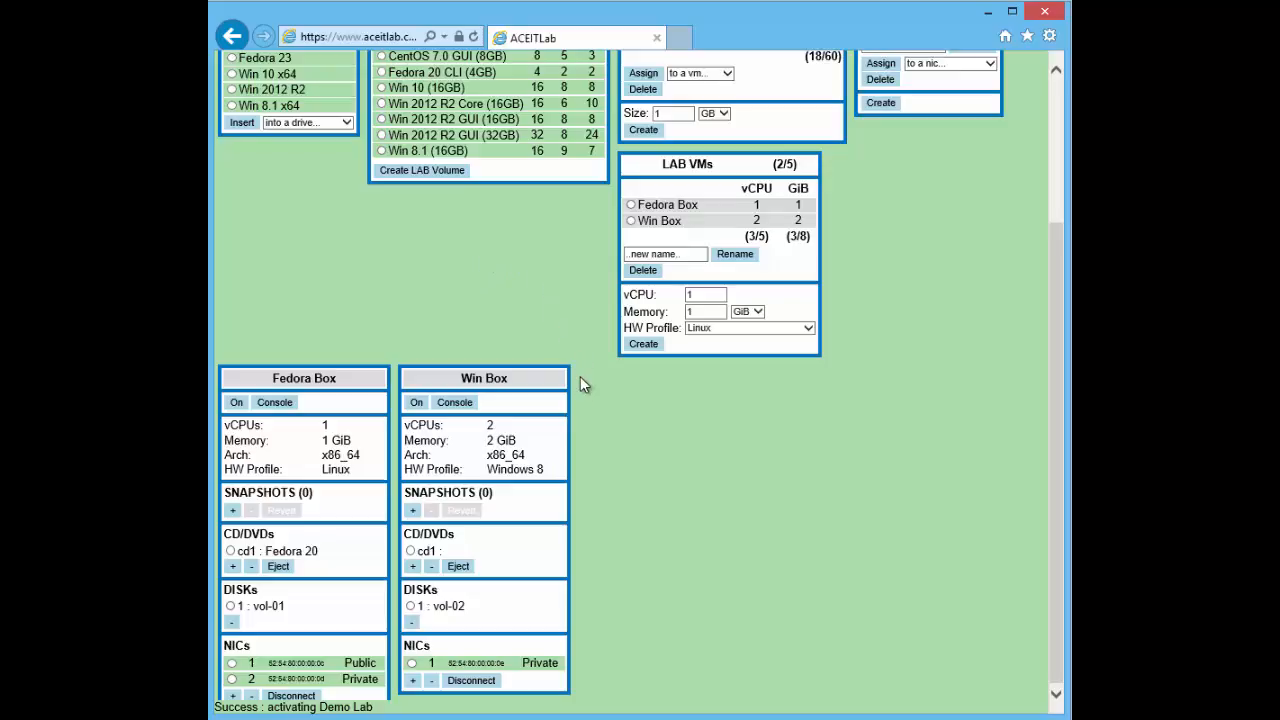
scroll(619, 431, "up", 3)
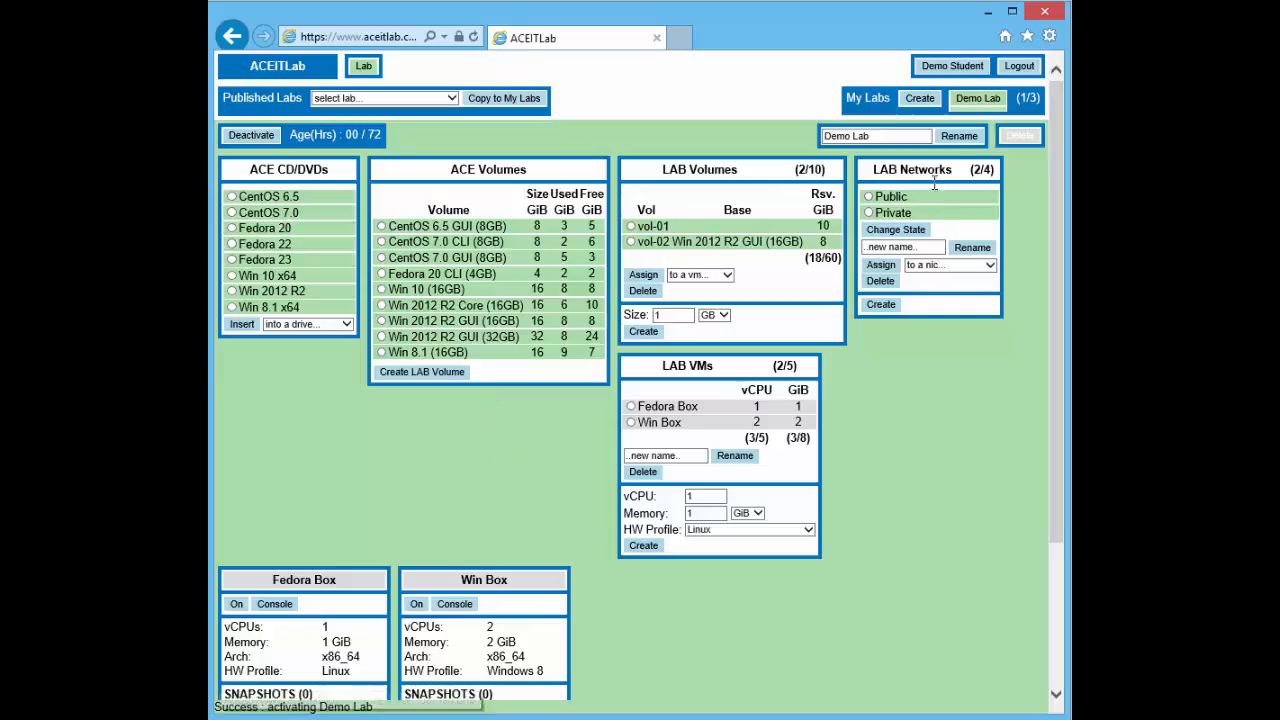
left_click(980, 98)
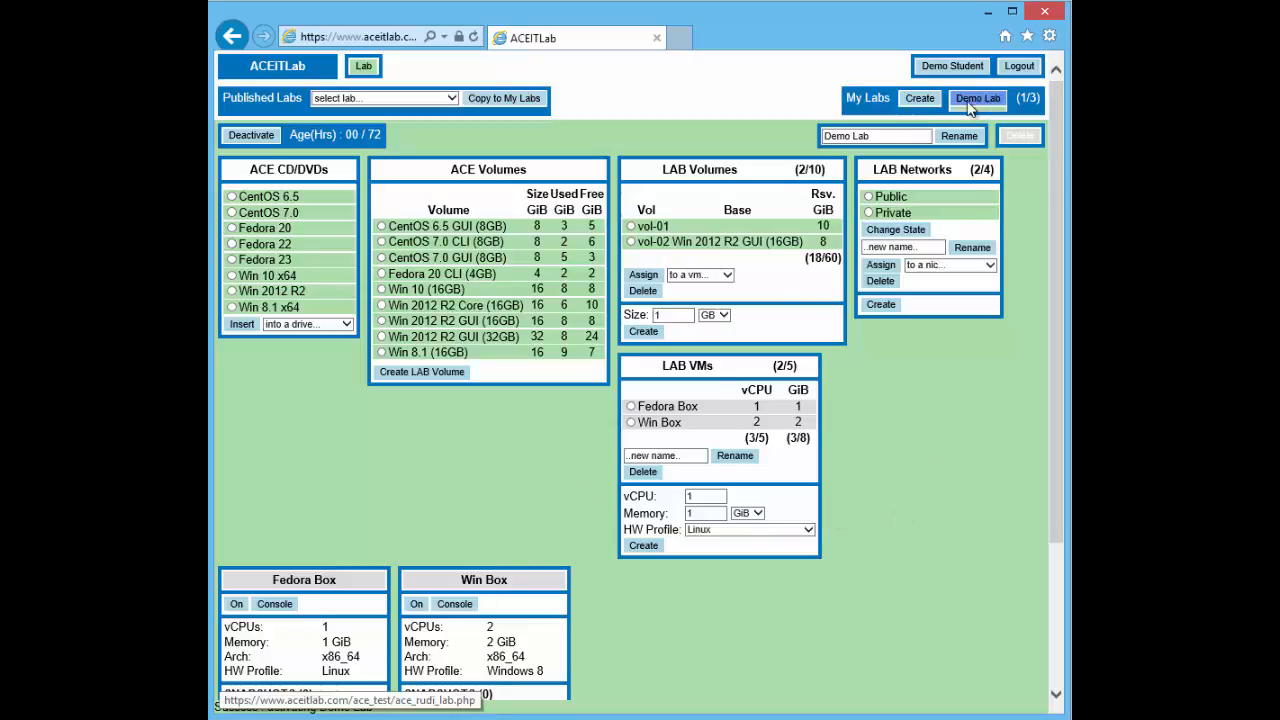
left_click(920, 100)
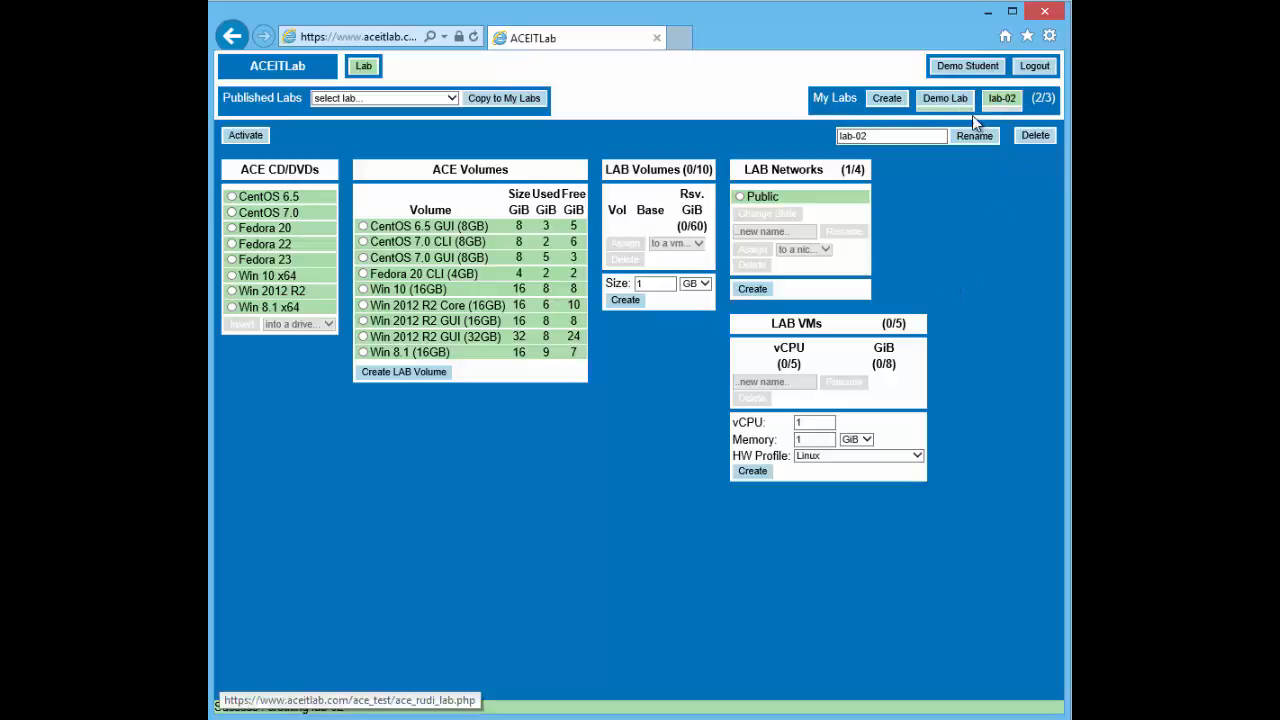
left_click(946, 99)
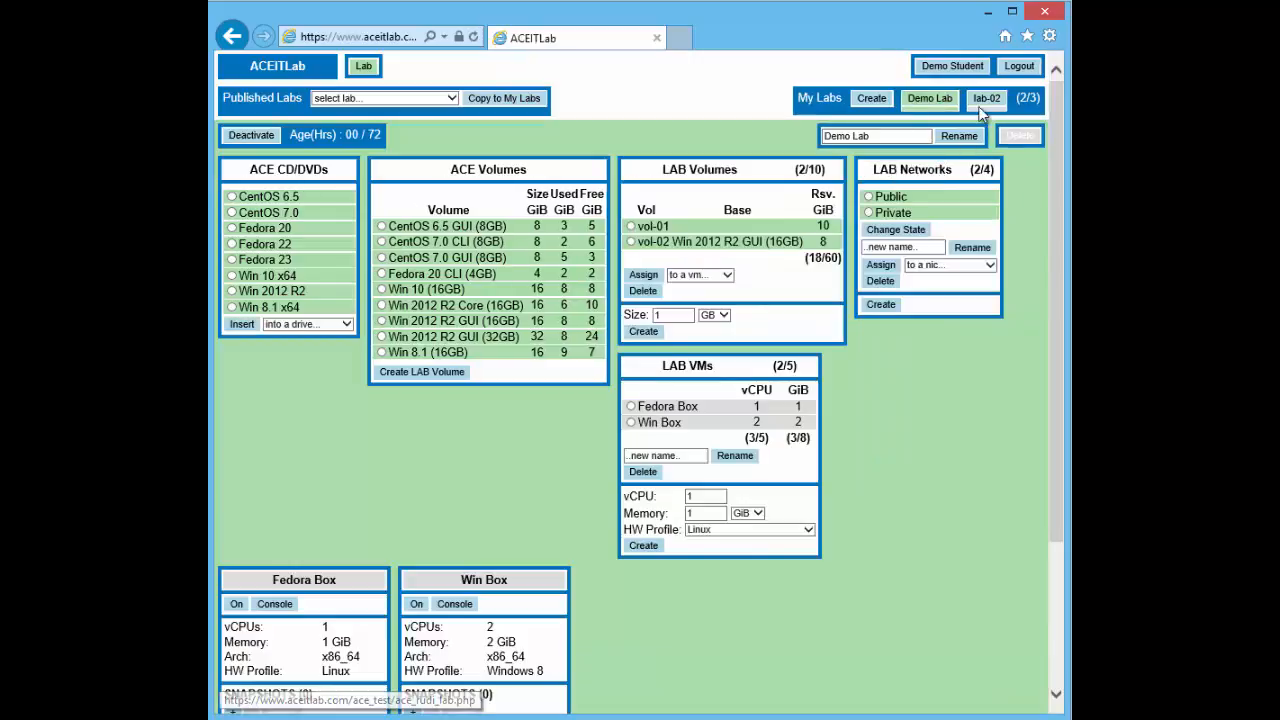
left_click(984, 102)
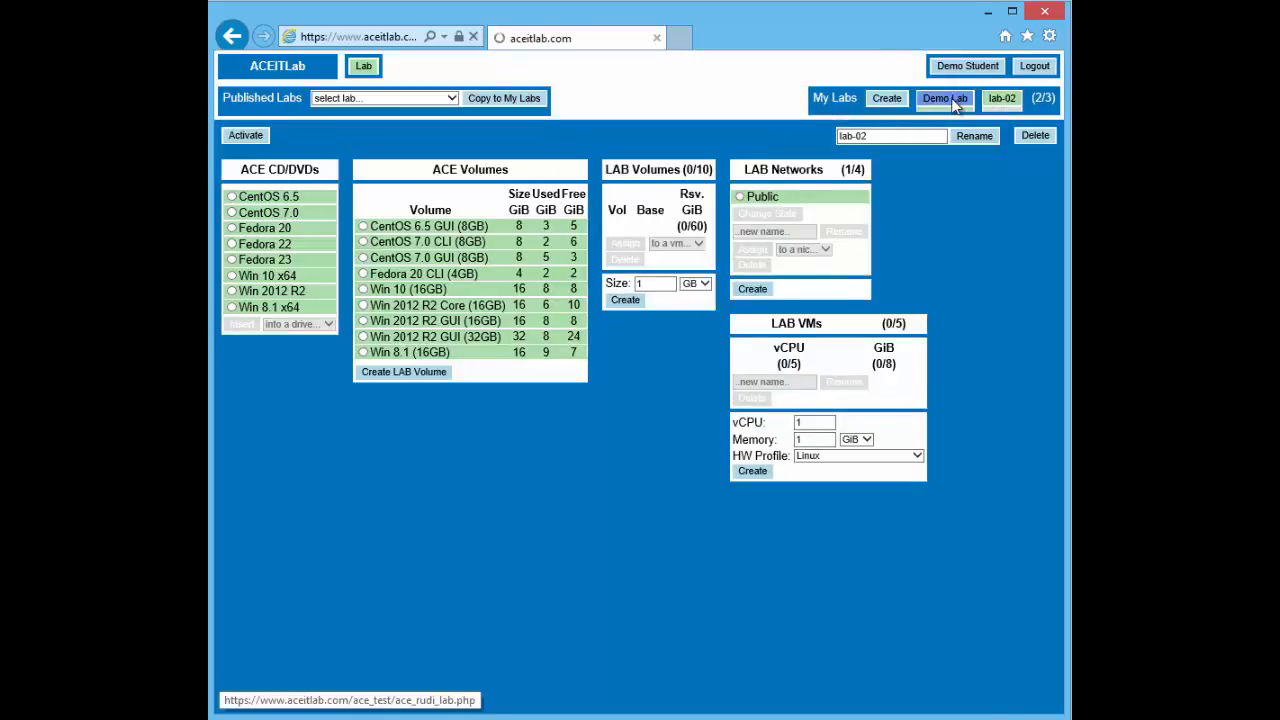
left_click(950, 102)
left_click(988, 98)
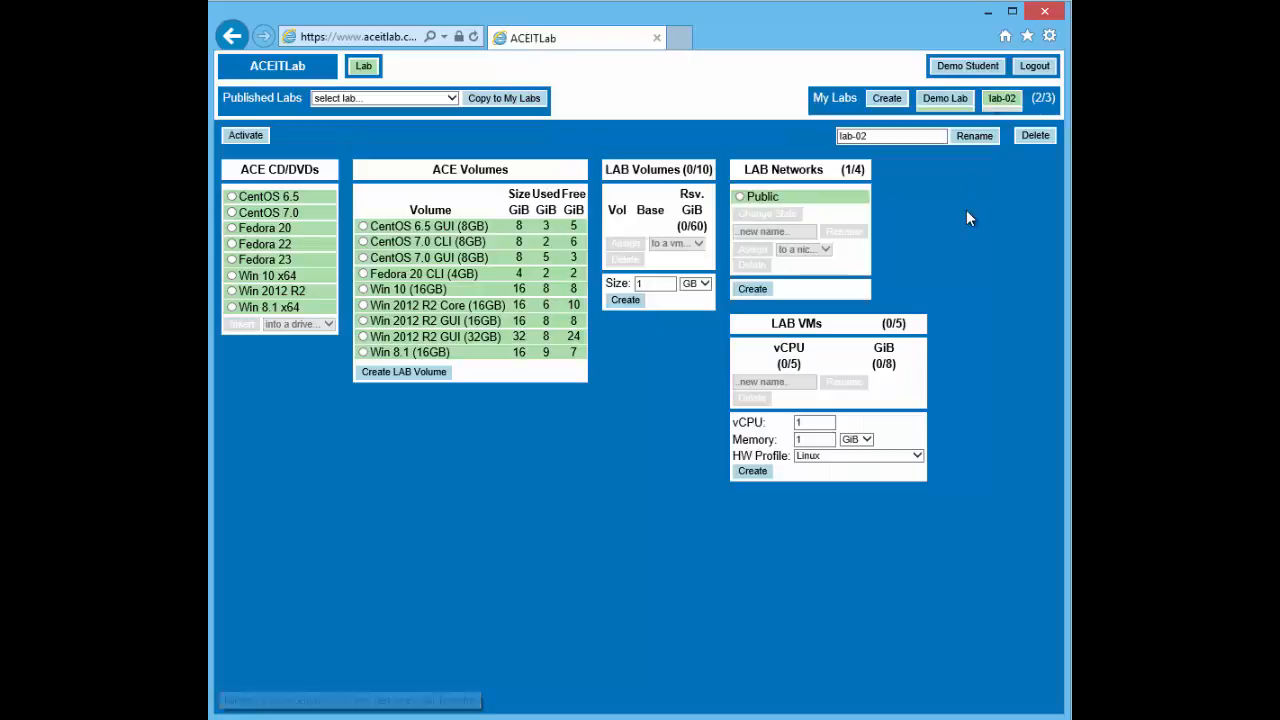
left_click(1038, 136)
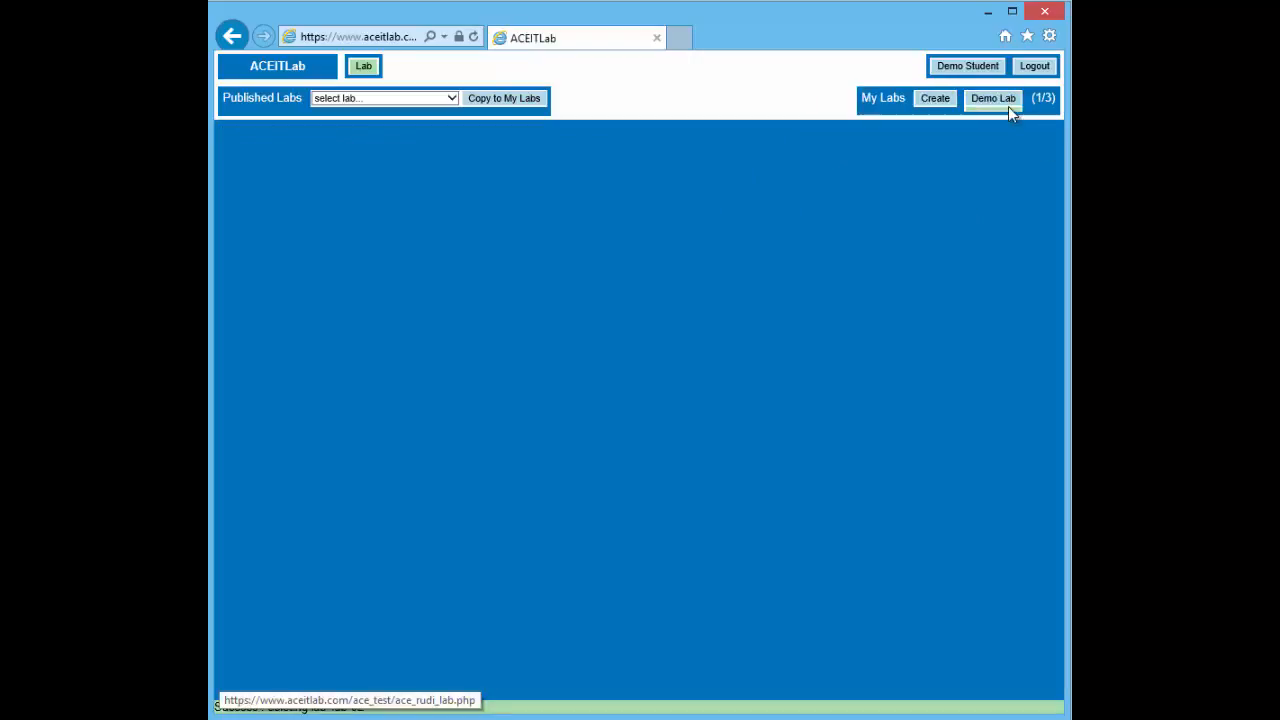
left_click(985, 102)
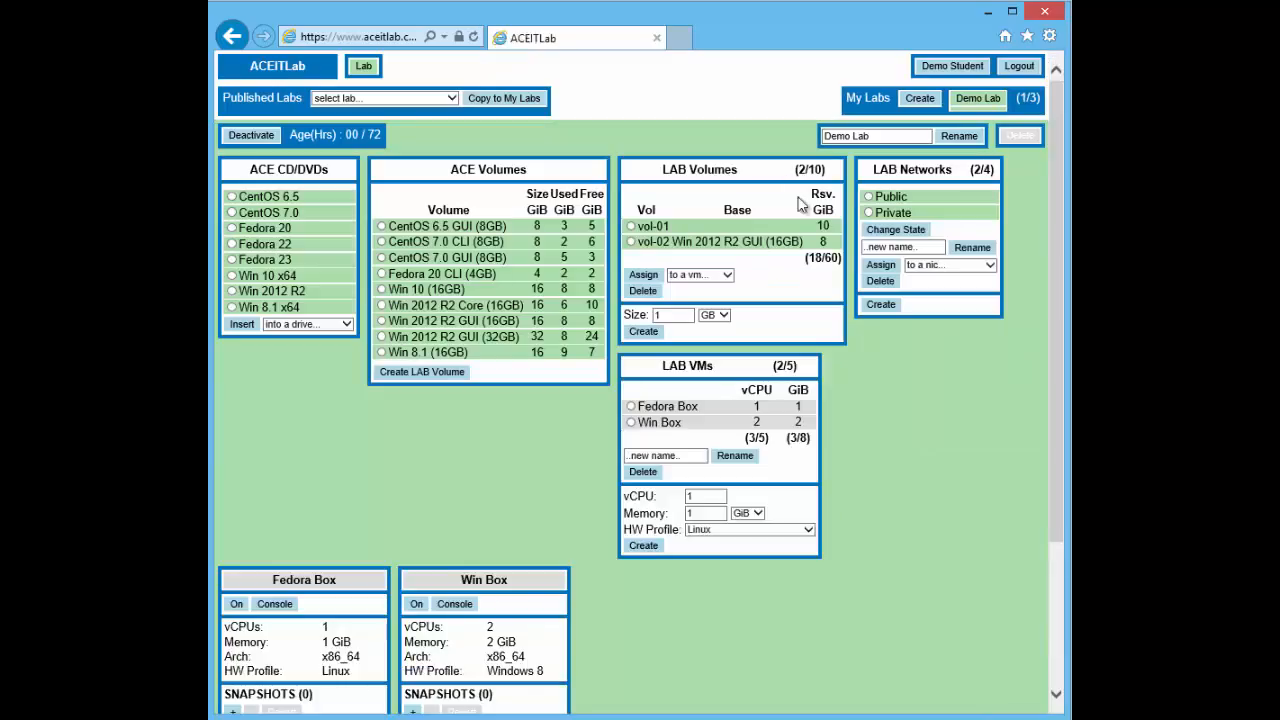
Turn on the Fedora Box VM from its panel in Demo Lab
scroll(510, 503, "down", 2)
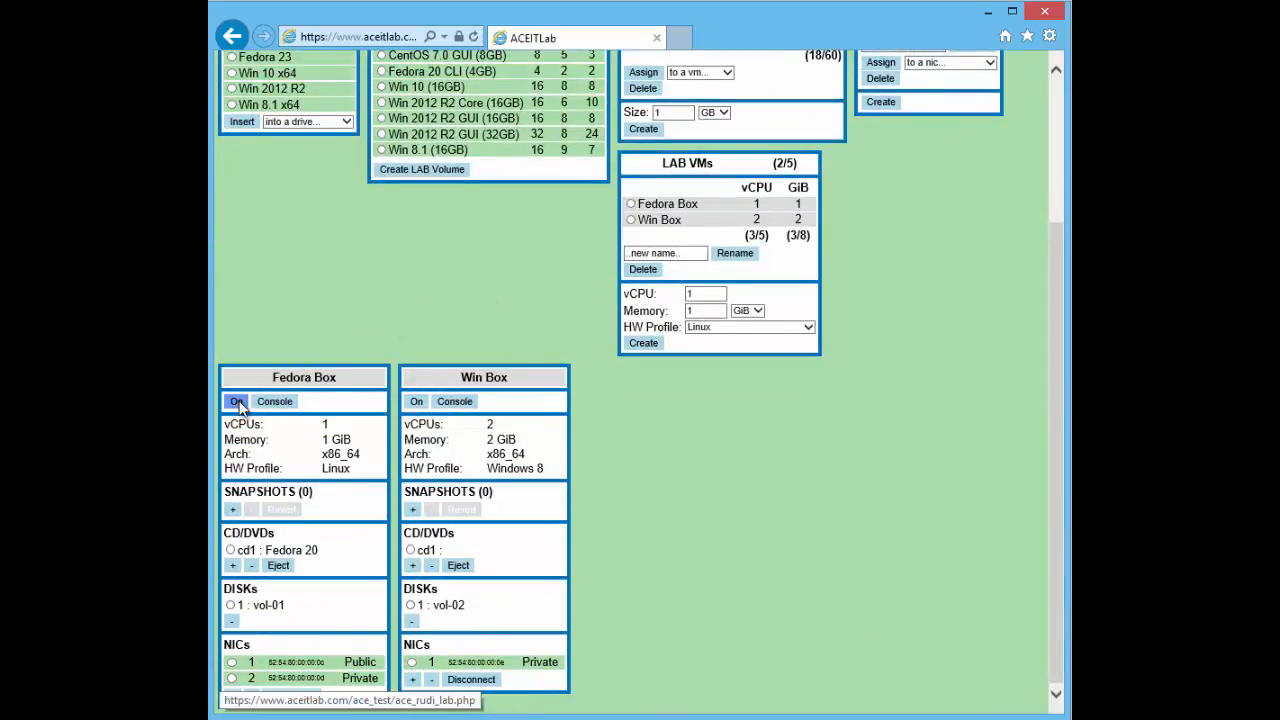
left_click(271, 402)
left_click(238, 402)
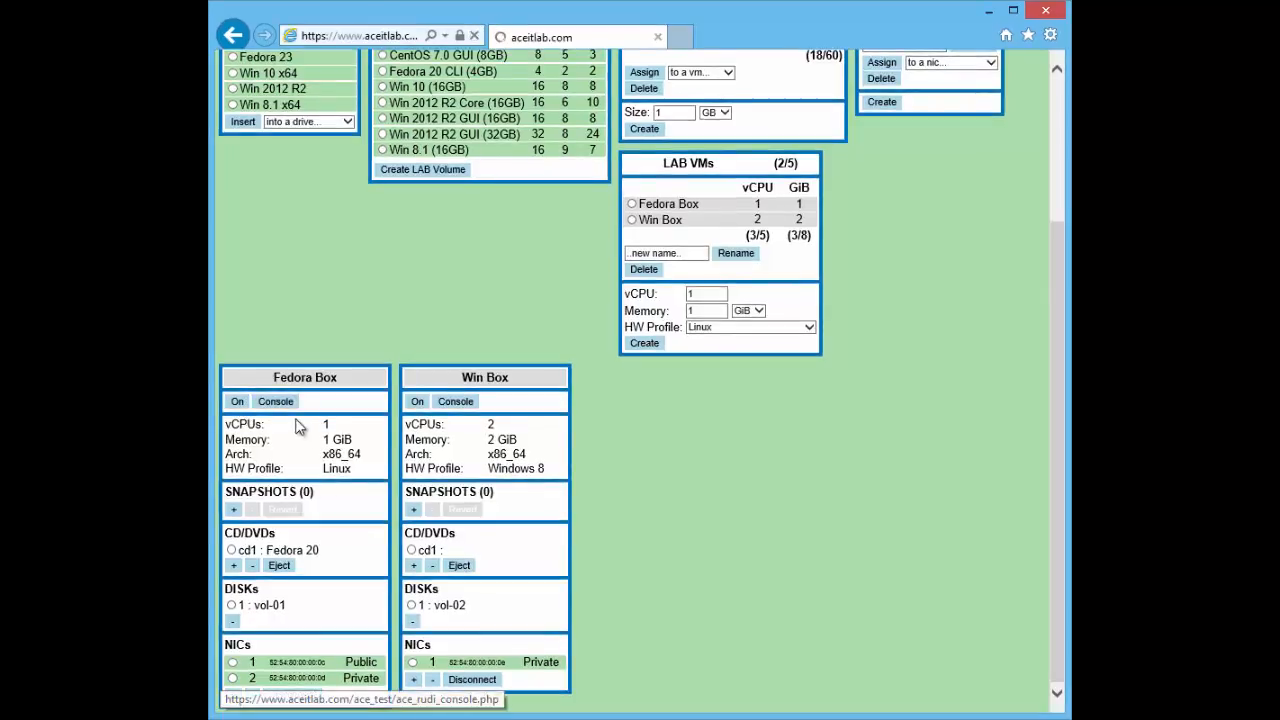
scroll(383, 503, "down", 2)
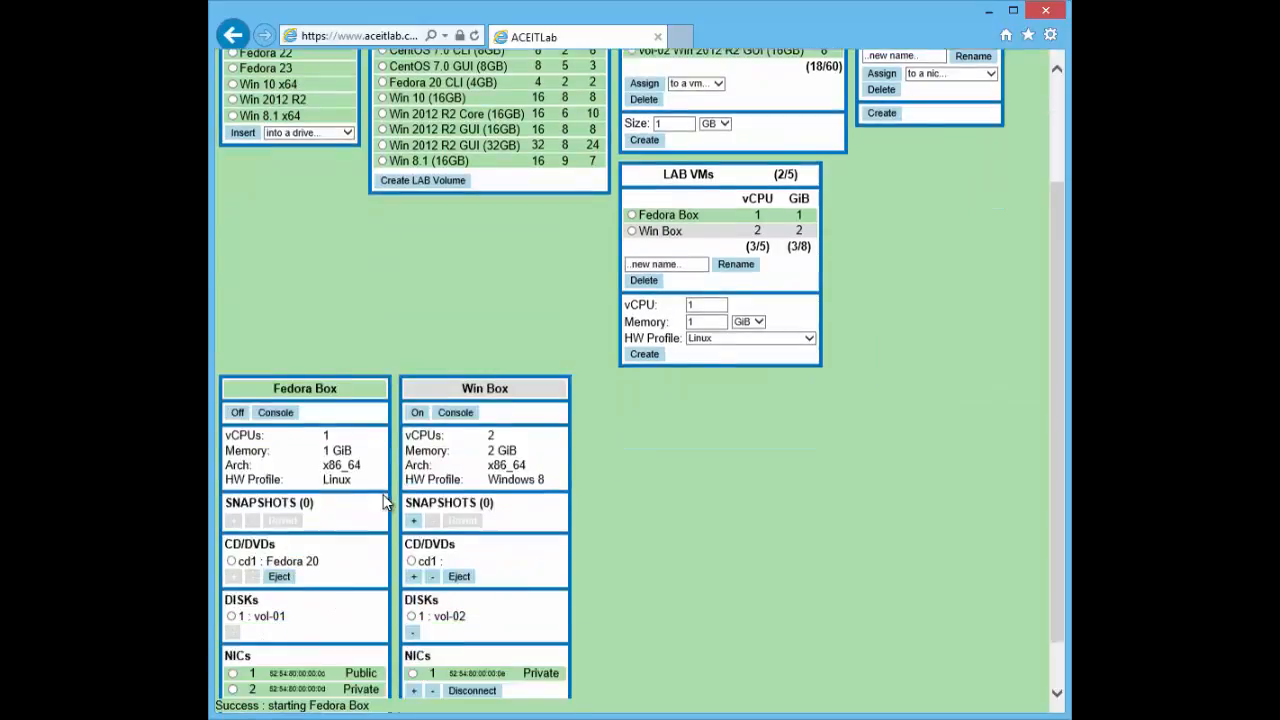
Open the Fedora Box console and boot Install Fedora 20 from the boot menu
left_click(285, 401)
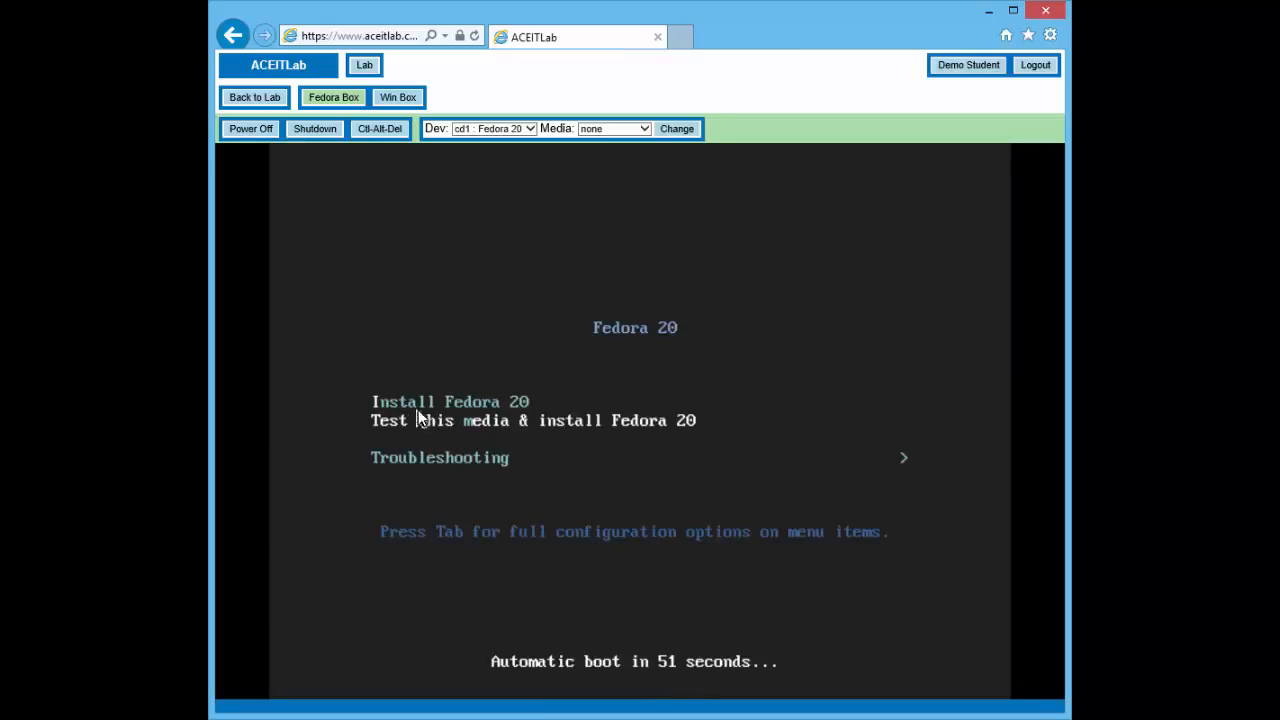
key("Up")
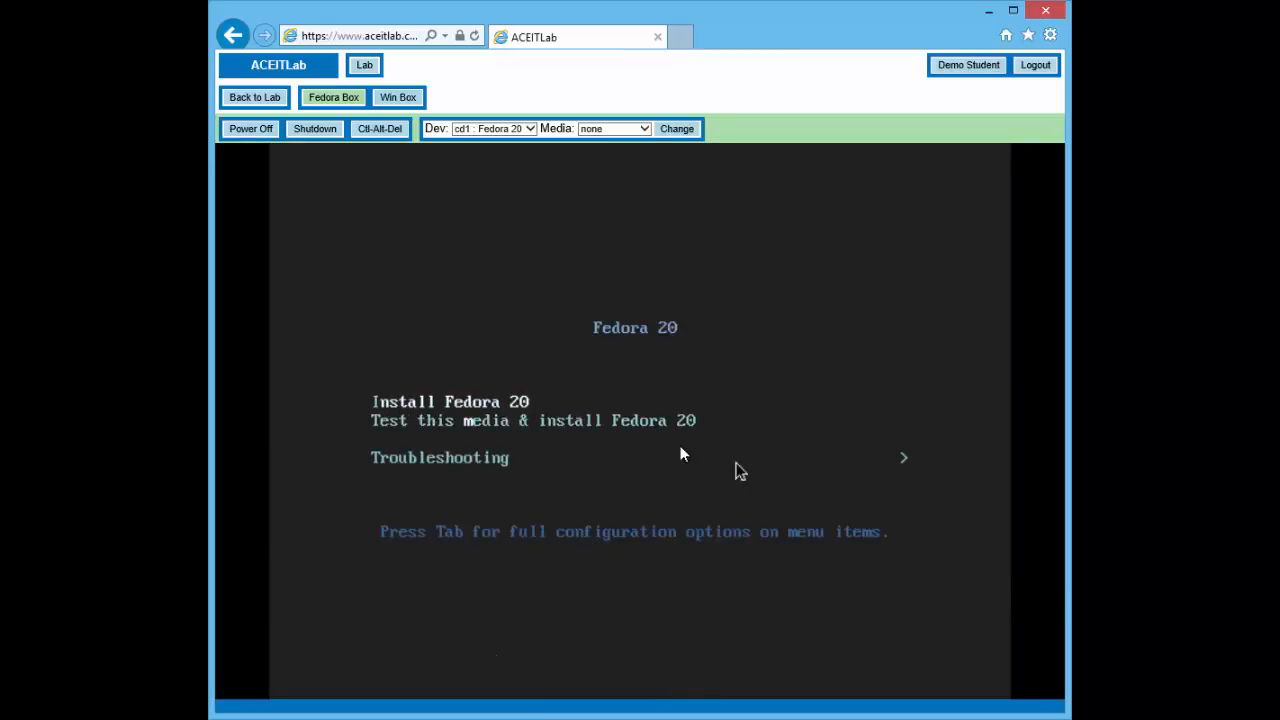
key("Down")
key("Up")
key("Return")
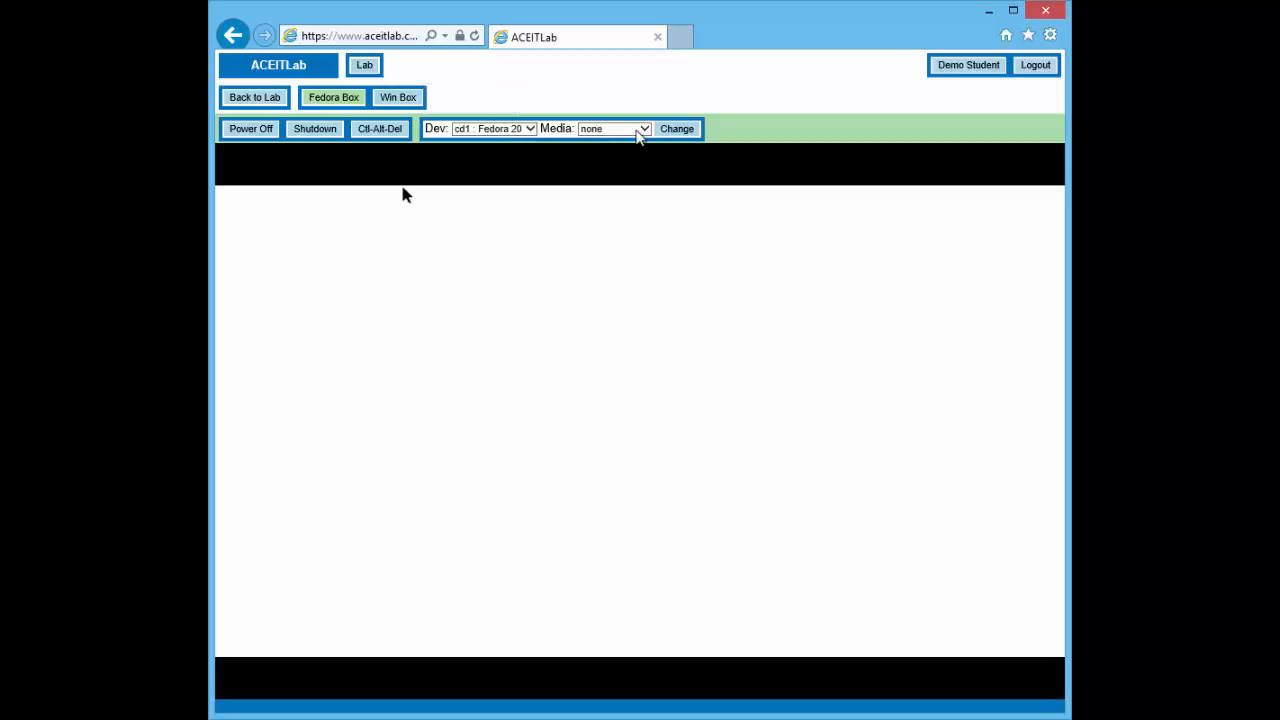
Leave the drive's install media as none and continue the installer in English
left_click(644, 133)
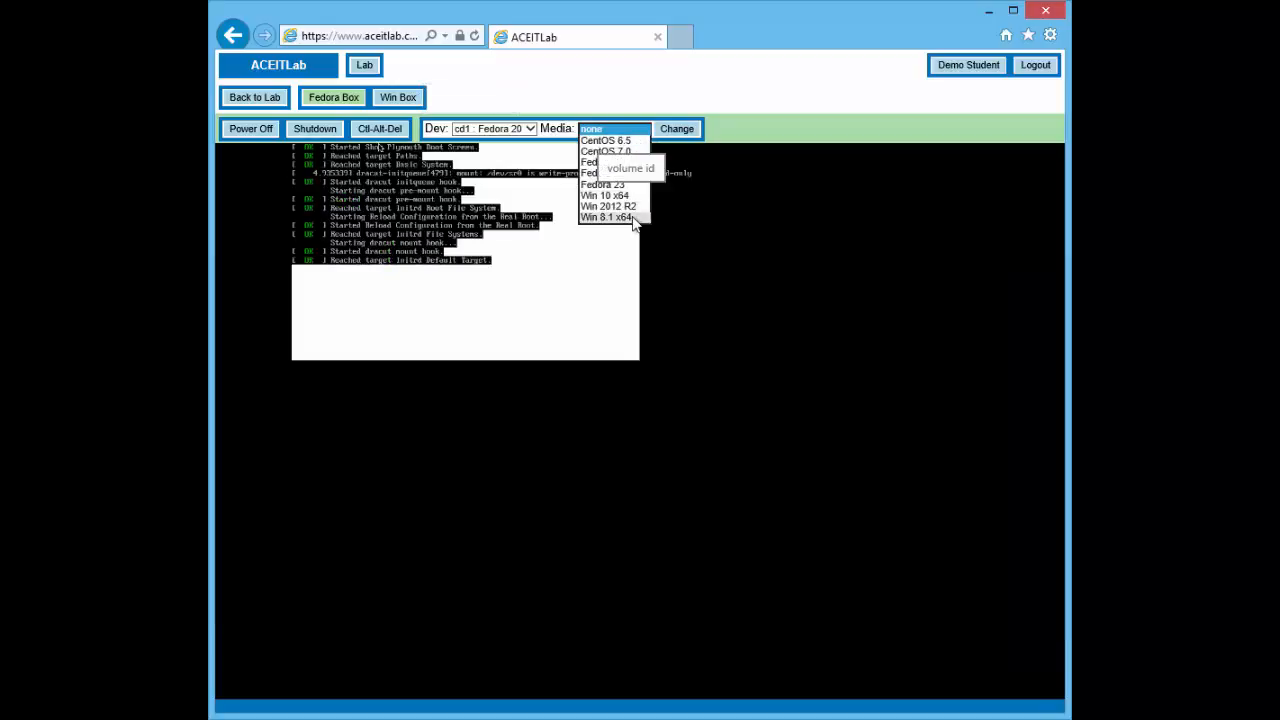
left_click(728, 129)
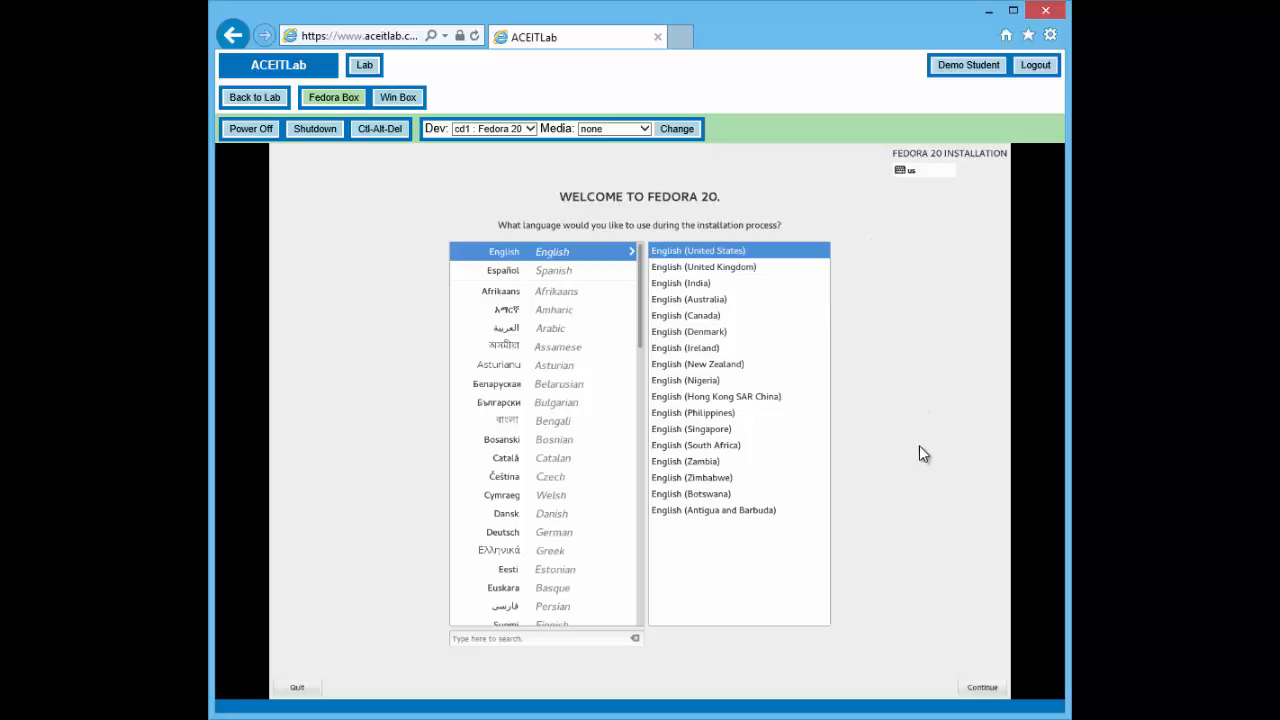
left_click(975, 688)
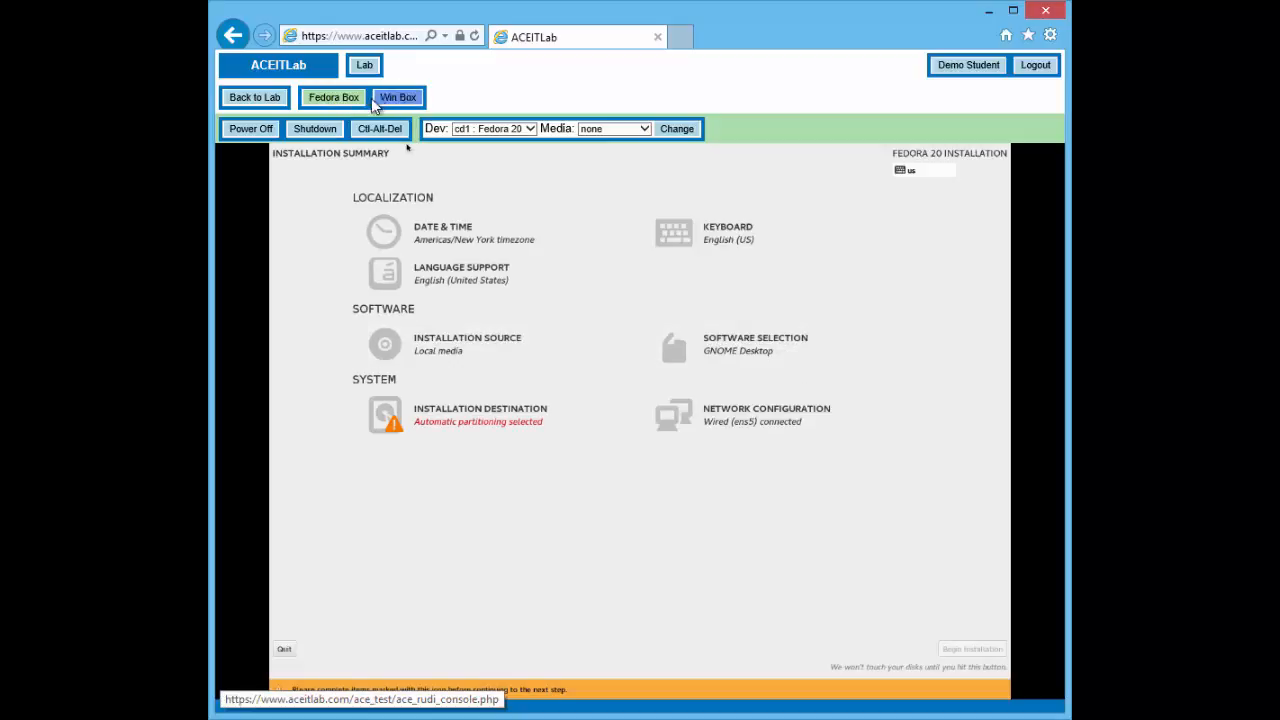
Switch the console view to the Win Box machine
left_click(394, 102)
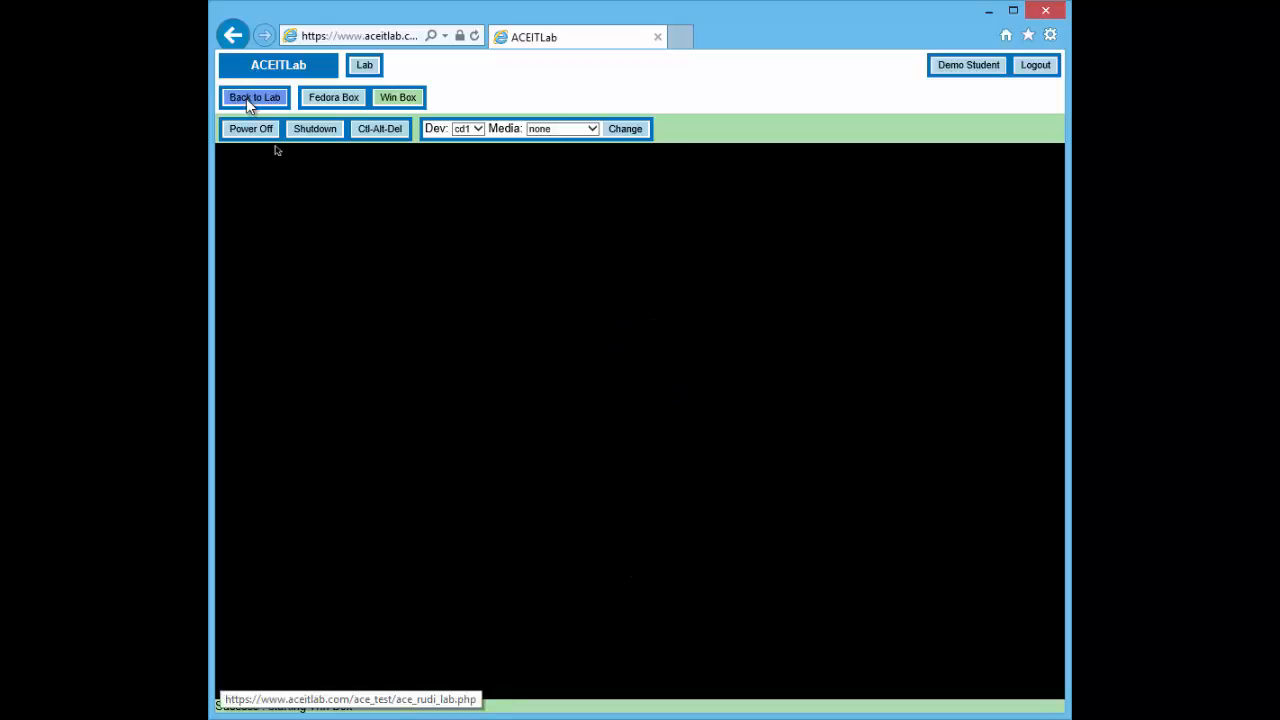
Return to the Demo Lab overview and check the status of the Fedora Box and Win Box panels
left_click(335, 100)
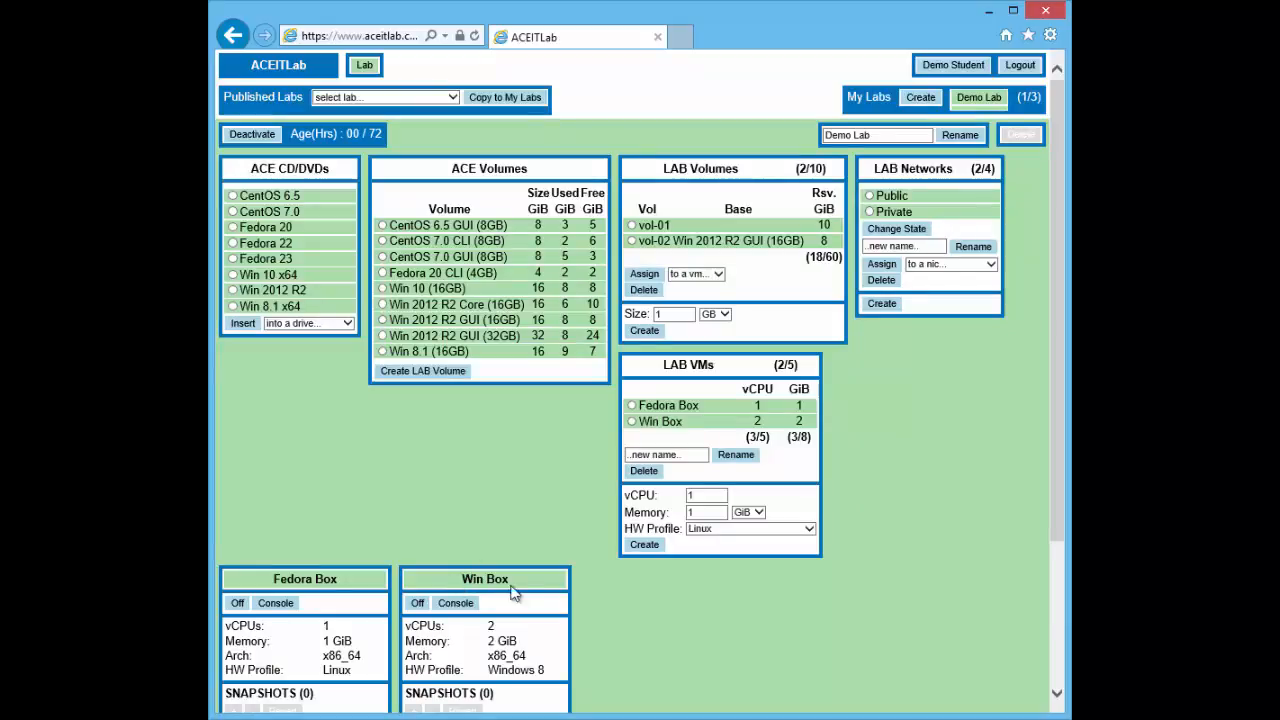
scroll(424, 500, "down", 2)
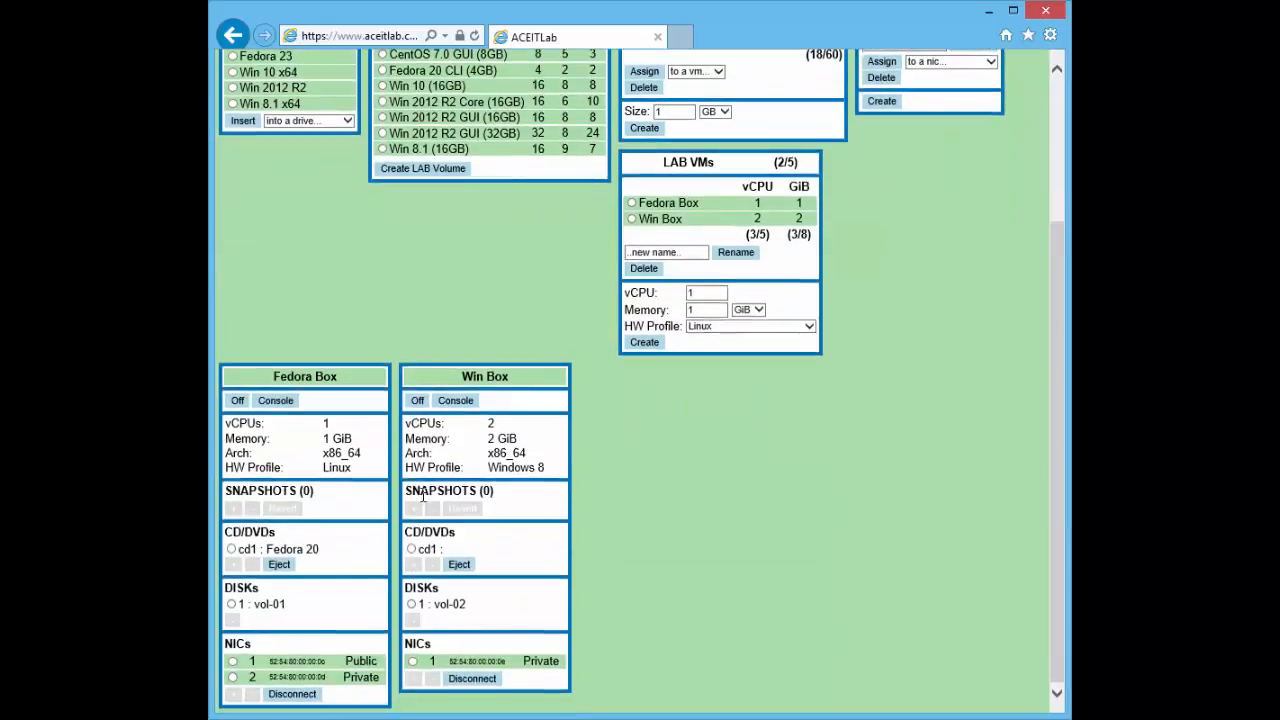
scroll(535, 411, "up", 2)
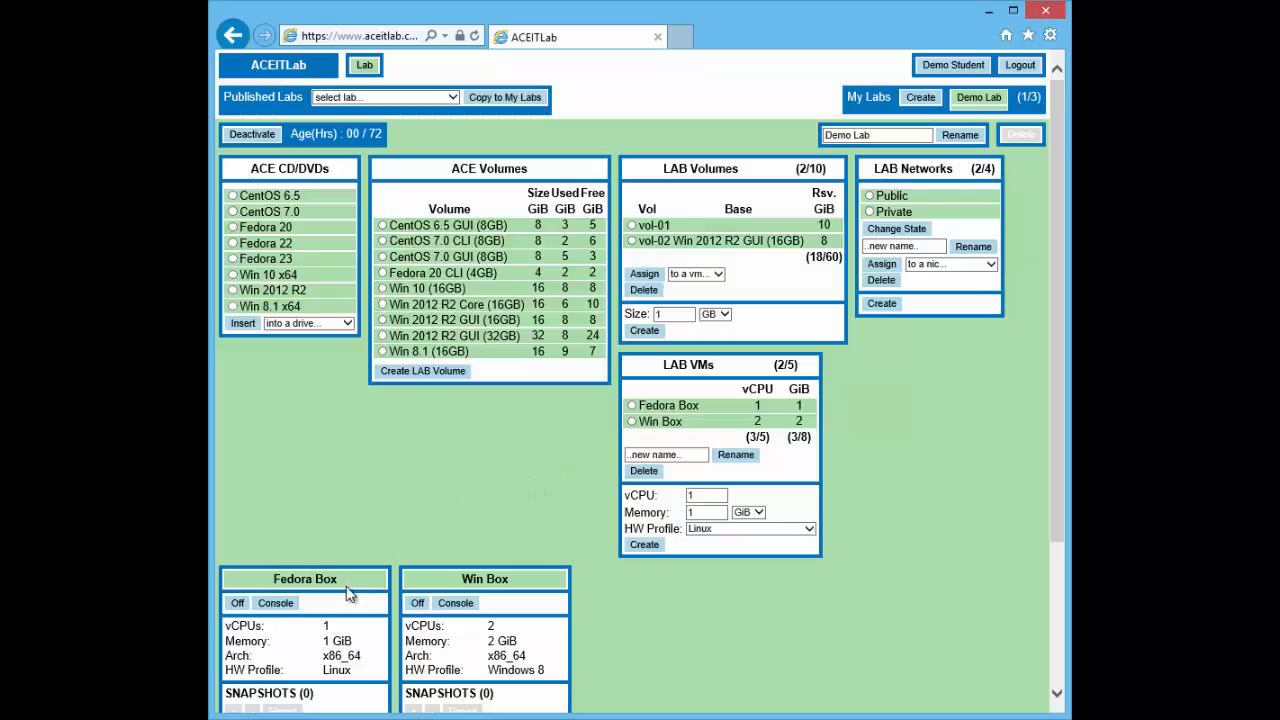
scroll(360, 584, "down", 2)
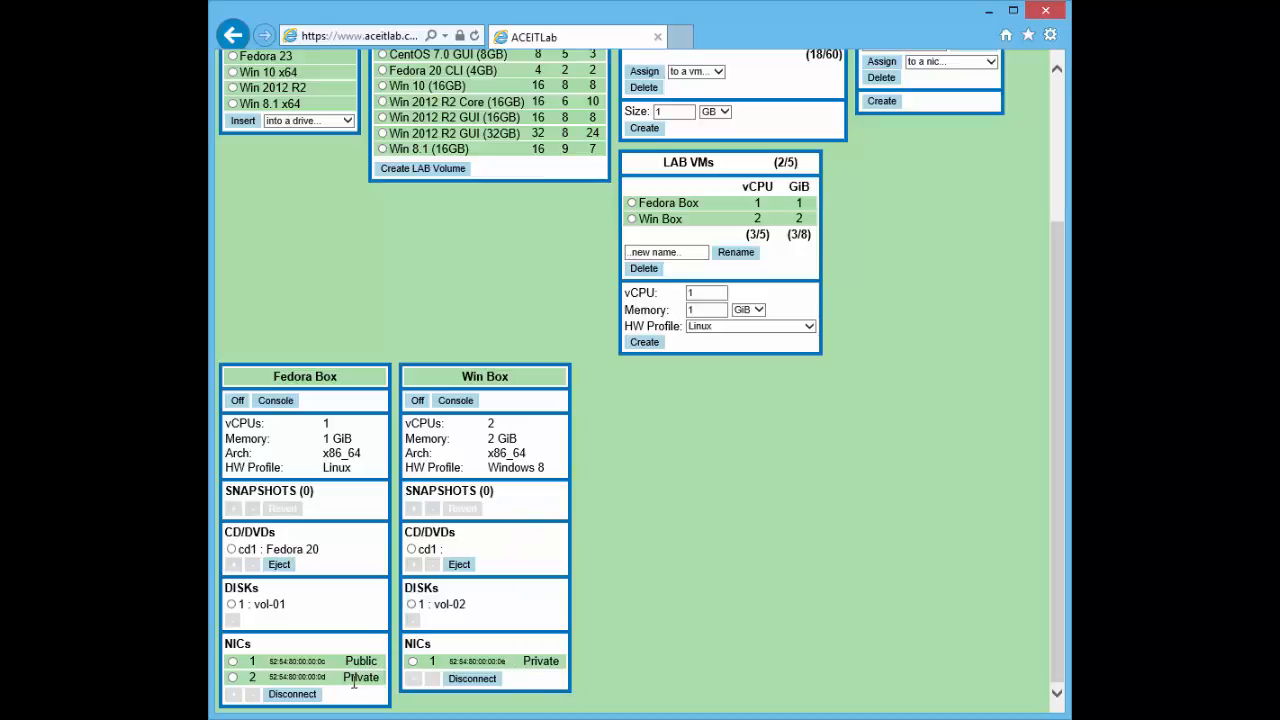
scroll(507, 384, "up", 3)
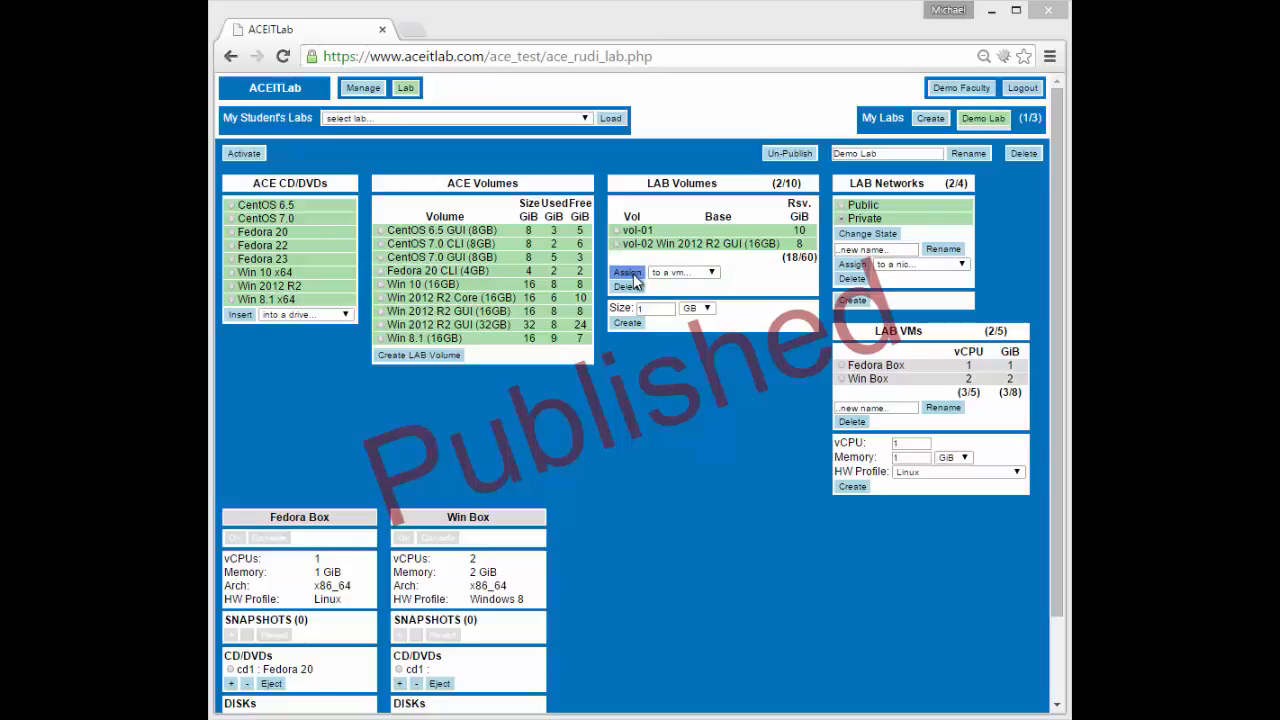
left_click(716, 281)
left_click(670, 286)
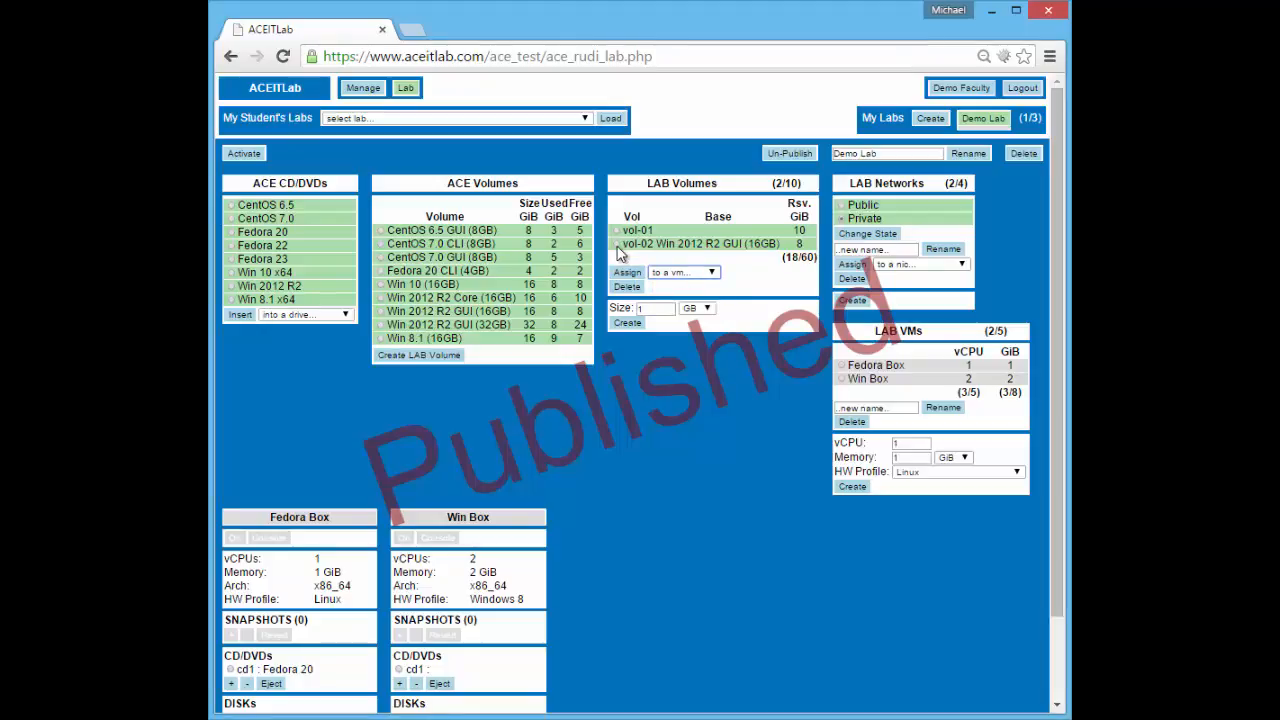
left_click(627, 272)
double_click(970, 365)
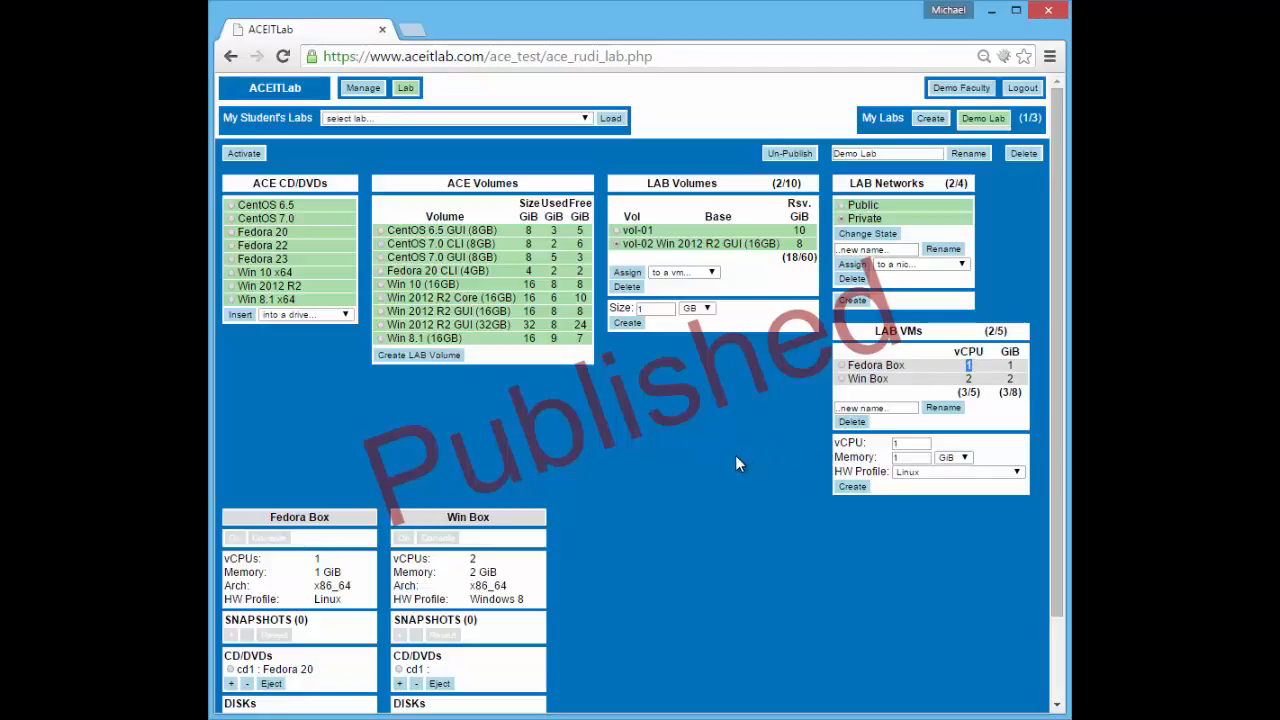